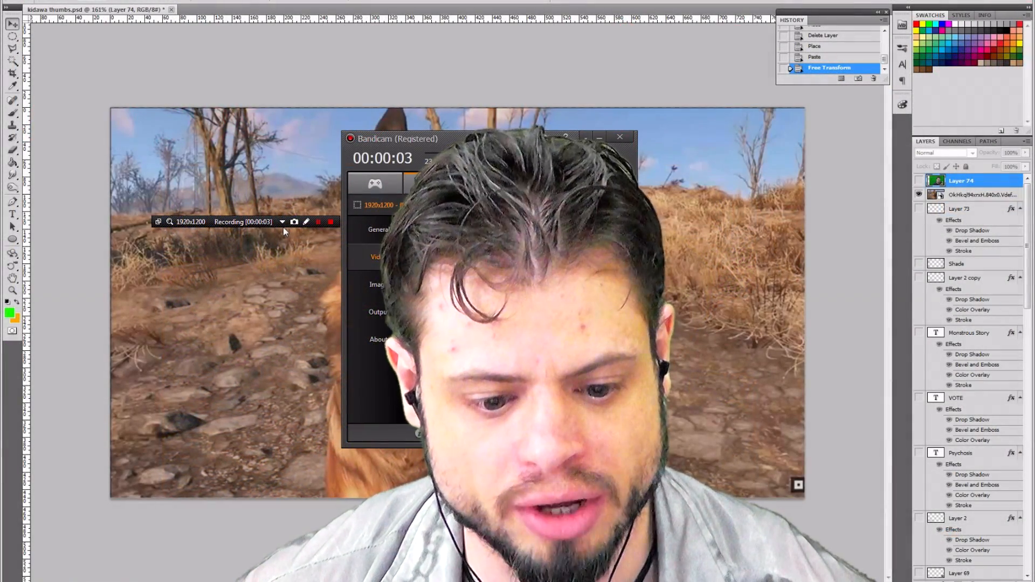
- Hide the Bandicam recording toolbar from the screen
left_click(283, 222)
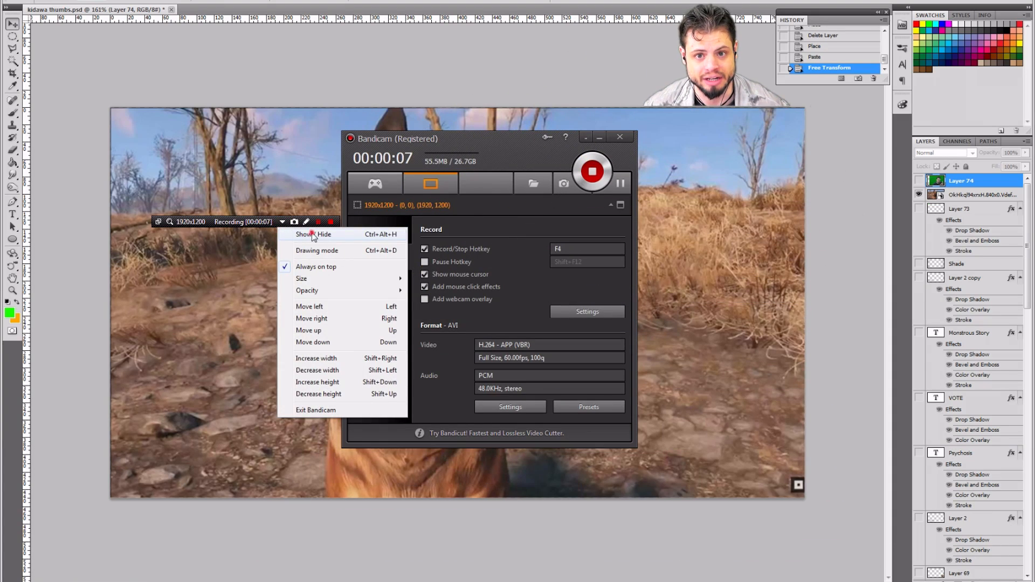
left_click(313, 235)
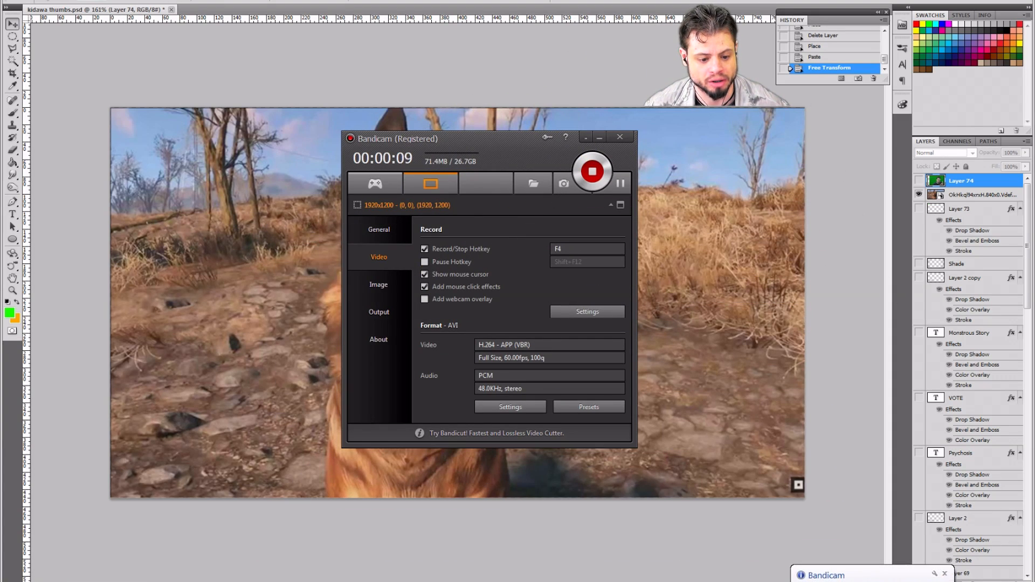
- Examine the thumbnail document's width and height in the Canvas Size settings
left_click(33, 0)
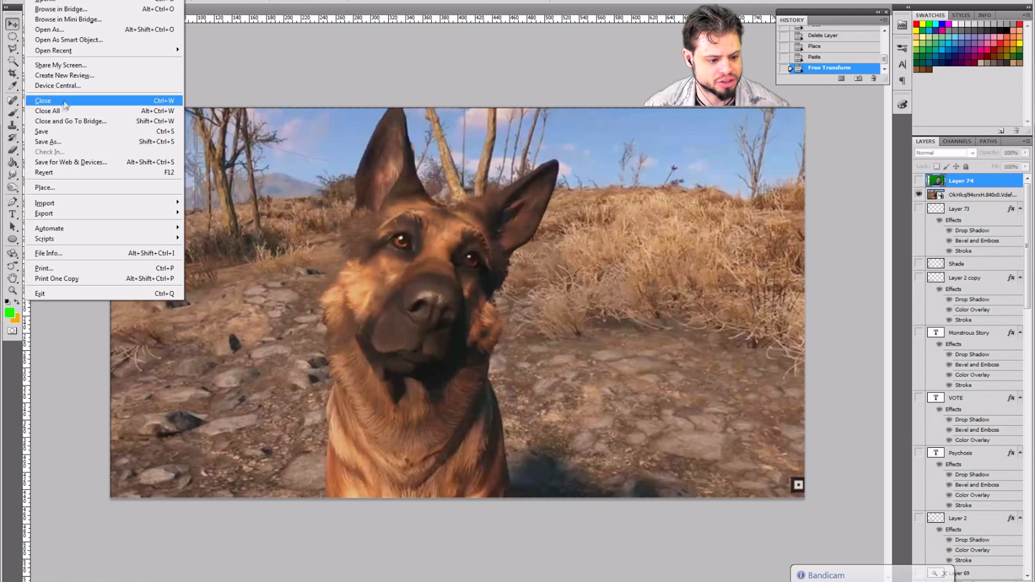
left_click(93, 64)
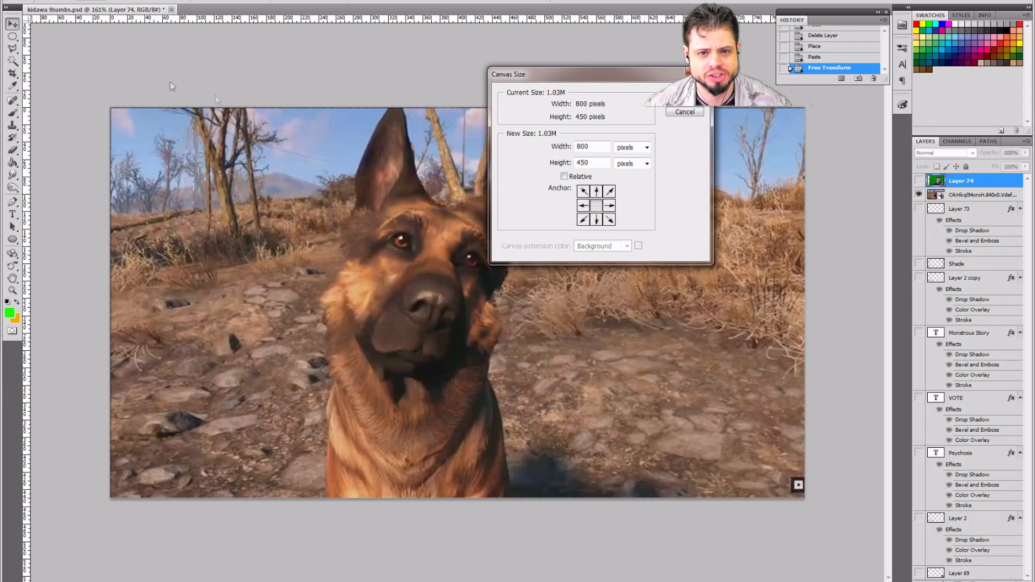
left_click_drag(627, 77, 517, 158)
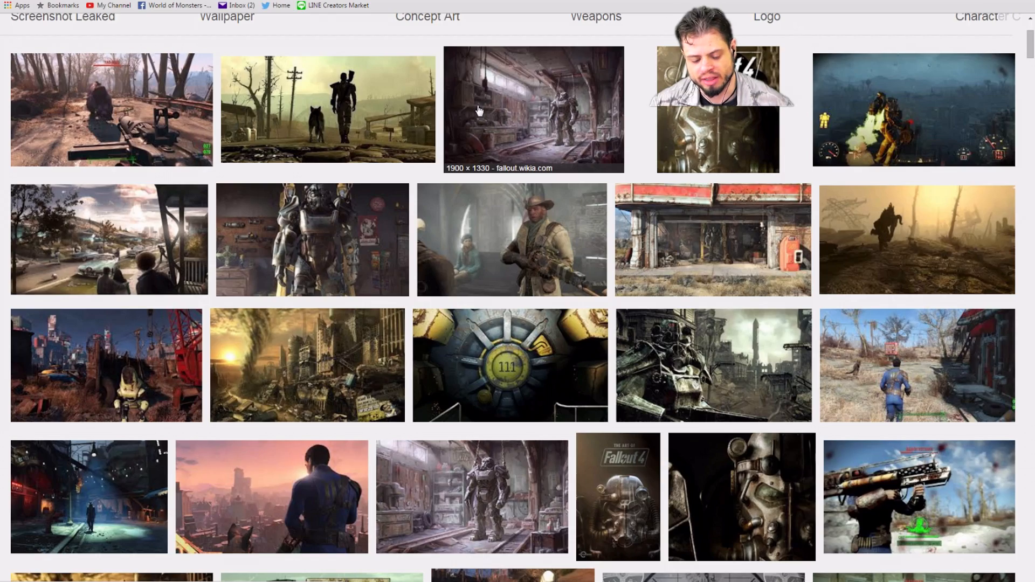
- Switch to the browser and look through the Google Images results for "fallout 4", including the enlarged dog picture from ShopTo
scroll(478, 110, "up", 3)
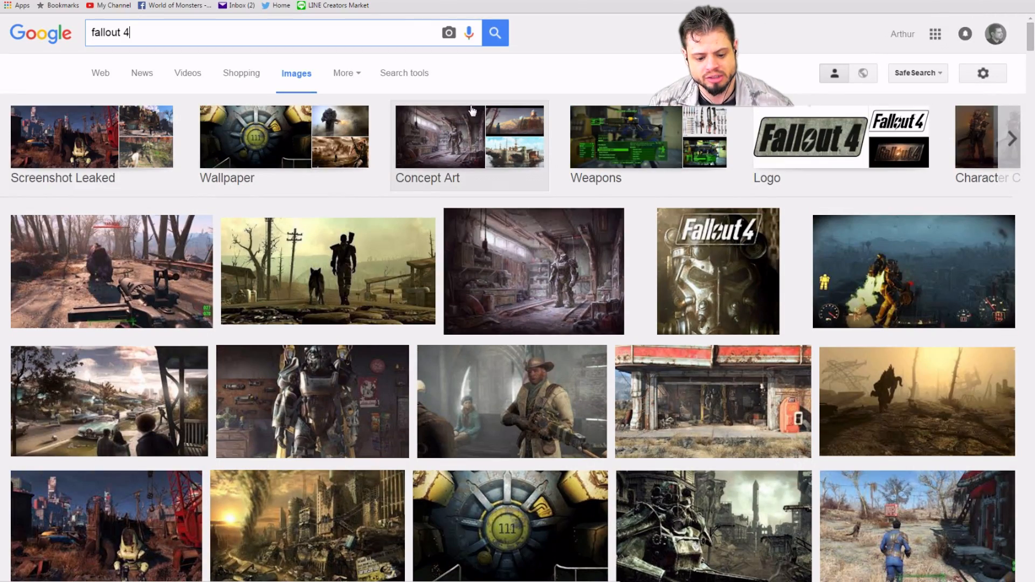
scroll(474, 111, "down", 2)
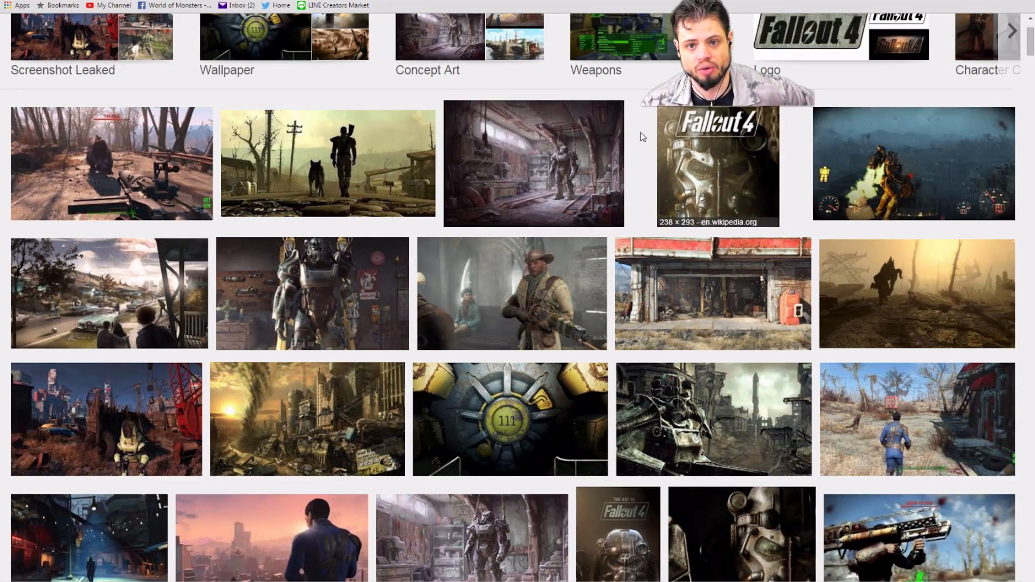
scroll(641, 131, "down", 1)
scroll(532, 125, "down", 10)
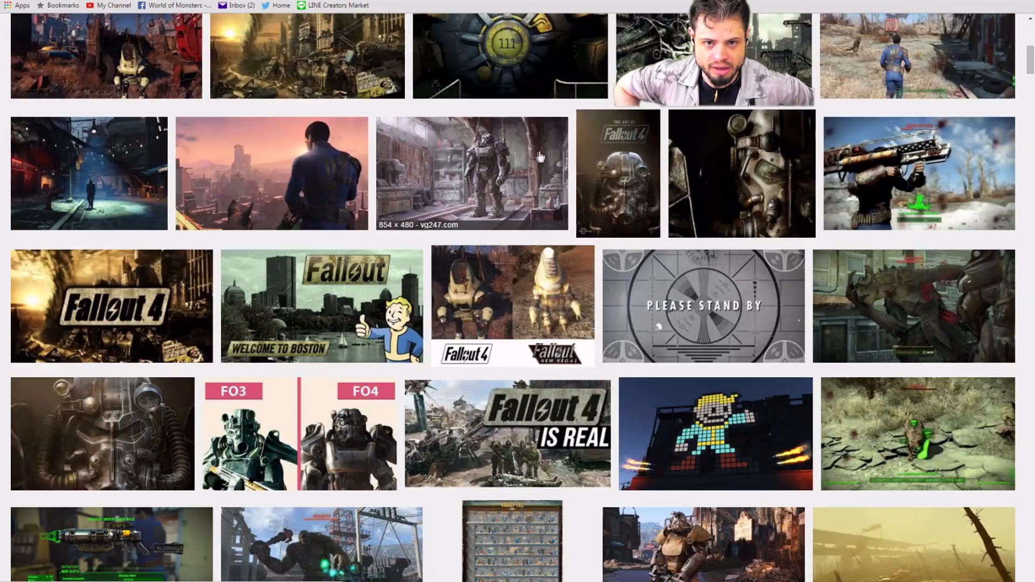
scroll(535, 151, "down", 8)
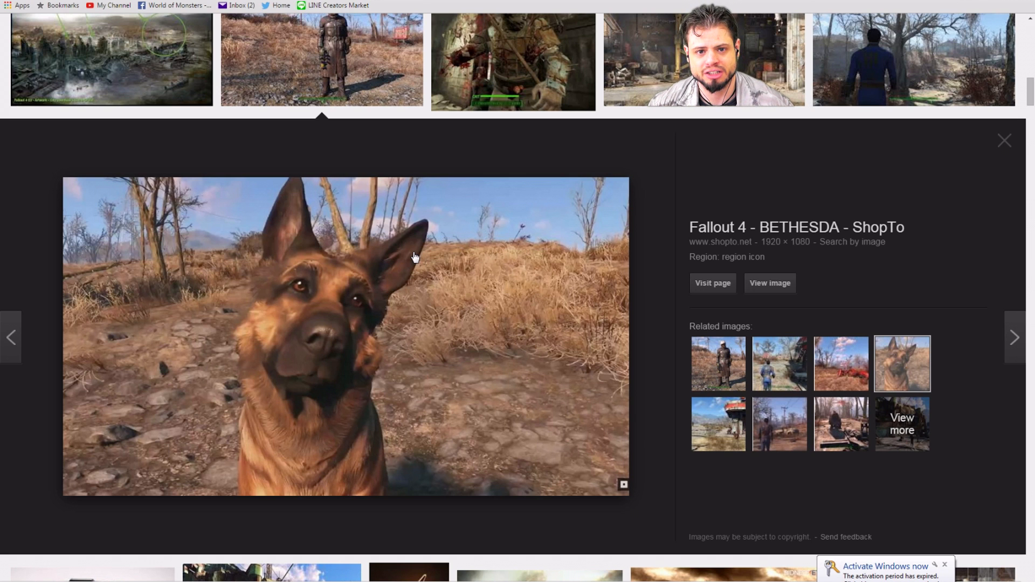
scroll(557, 282, "up", 1)
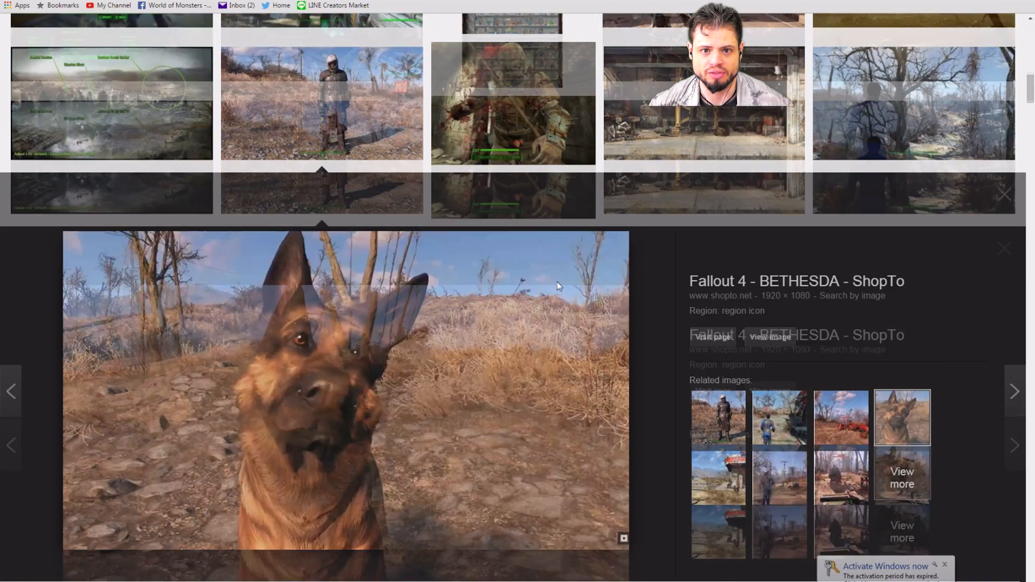
scroll(557, 282, "up", 4)
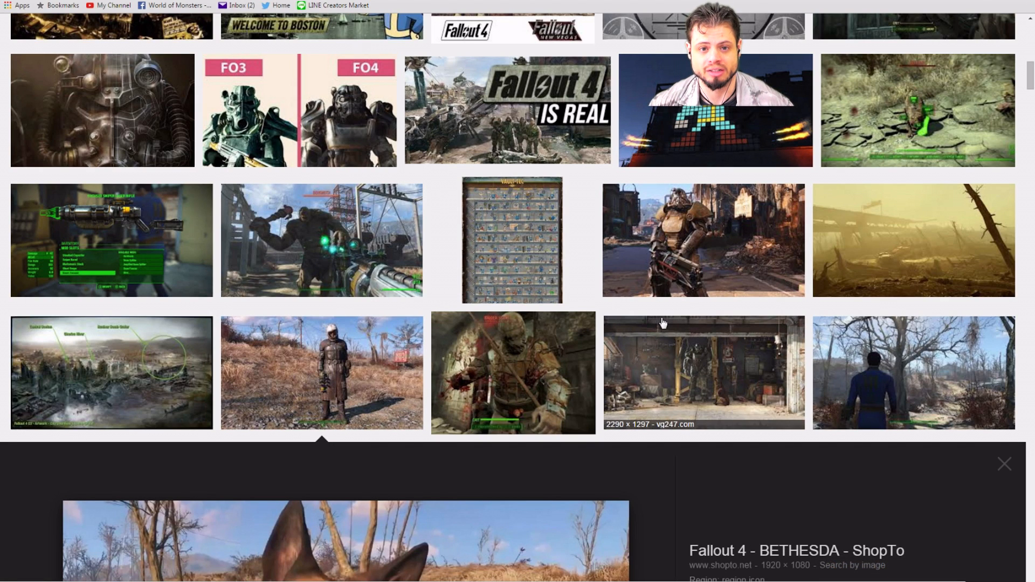
scroll(662, 323, "down", 1)
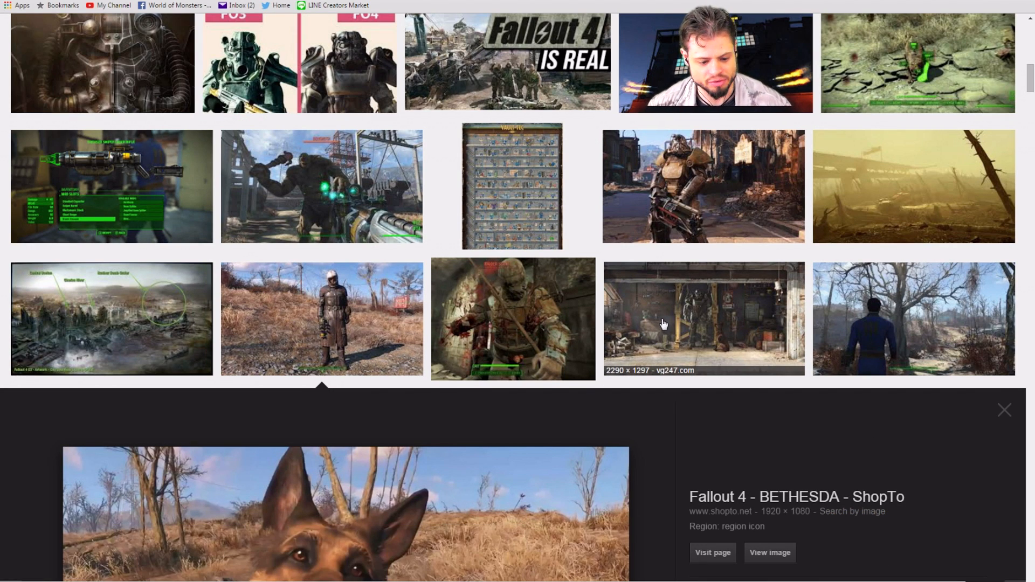
scroll(663, 324, "down", 5)
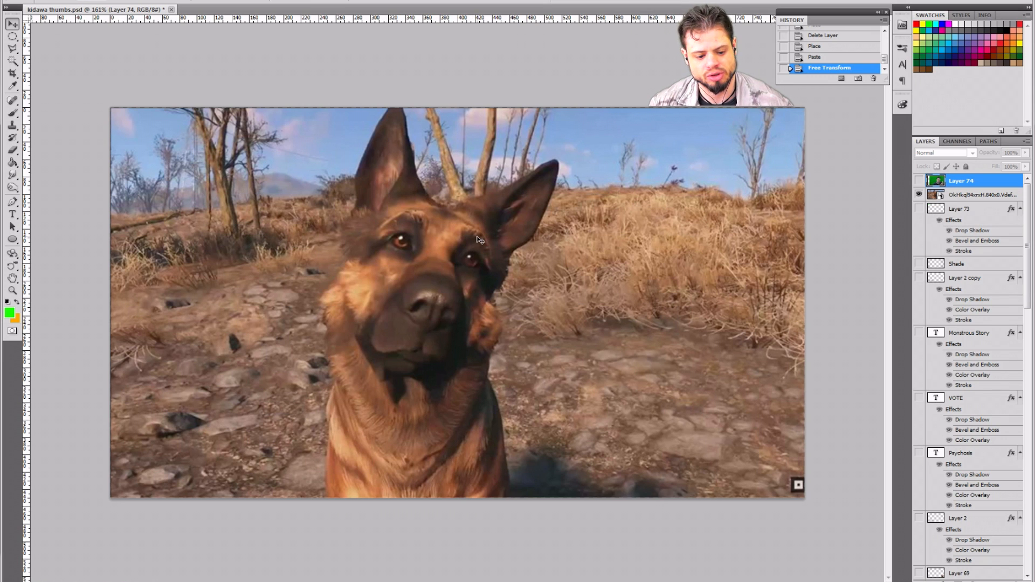
- Switch back to Photoshop and examine how the dog picture reads when shrunk to small thumbnail sizes
scroll(472, 253, "down", 17)
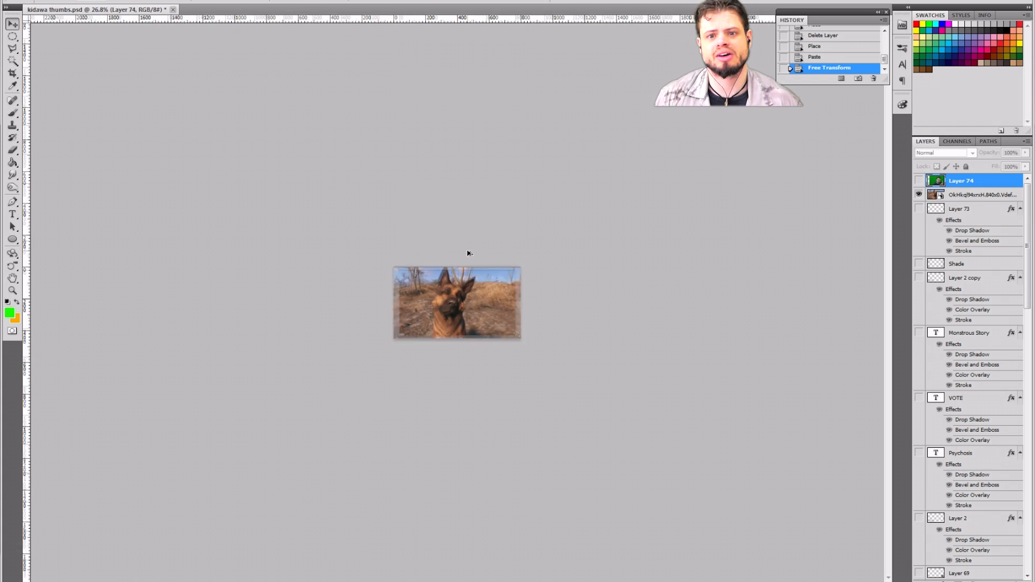
scroll(470, 254, "down", 3)
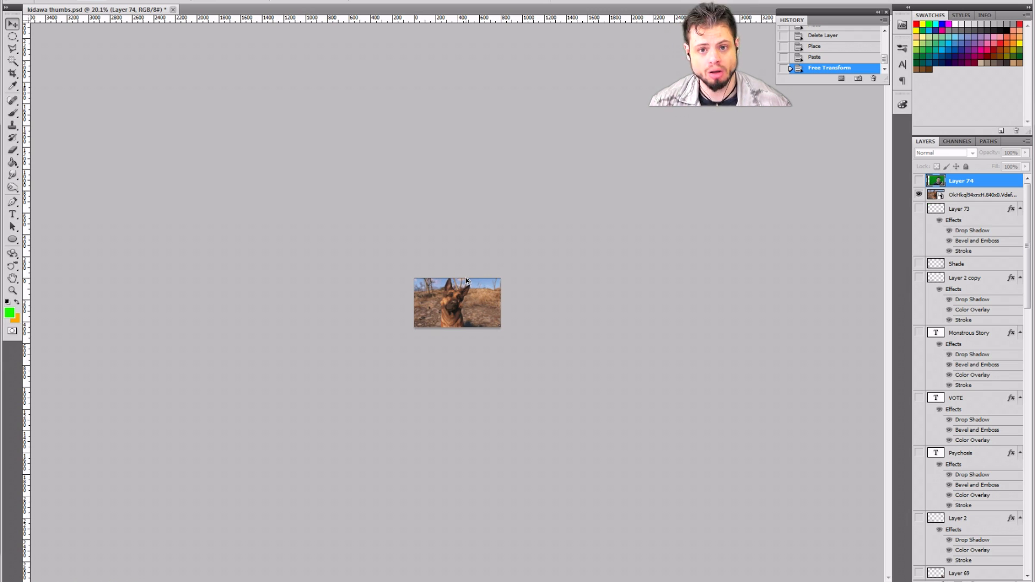
scroll(467, 281, "up", 7)
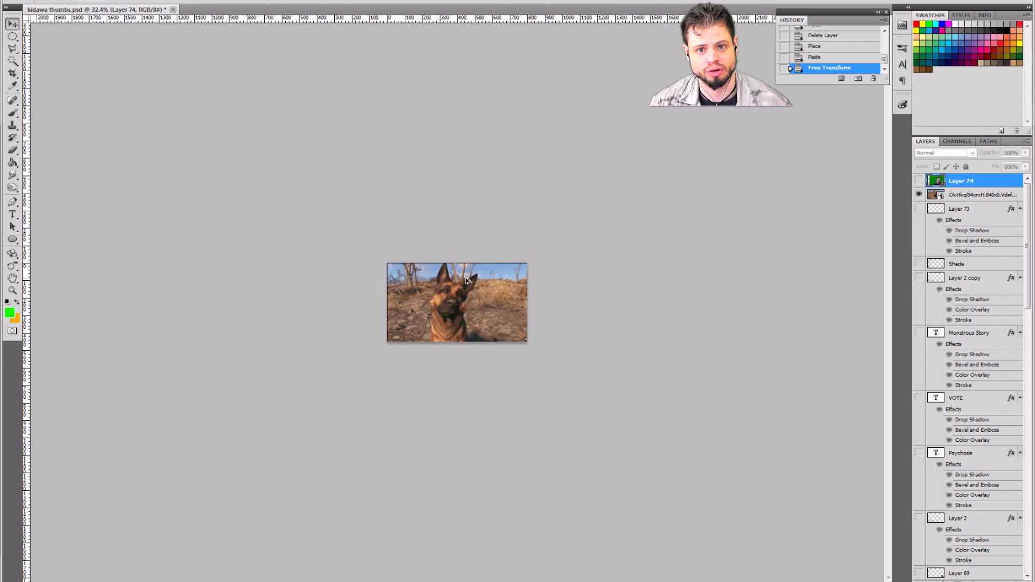
scroll(466, 280, "down", 4)
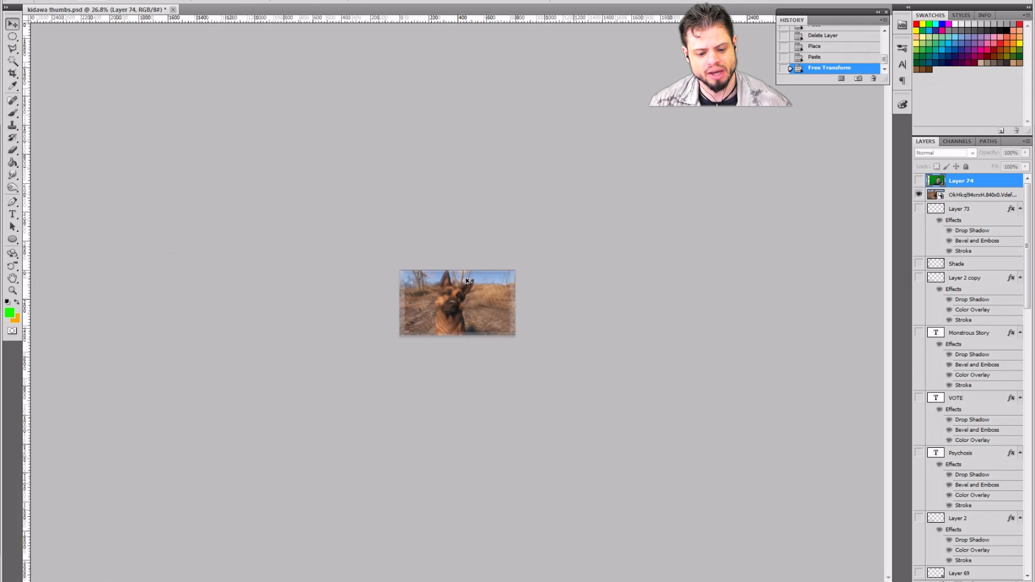
scroll(467, 281, "down", 3)
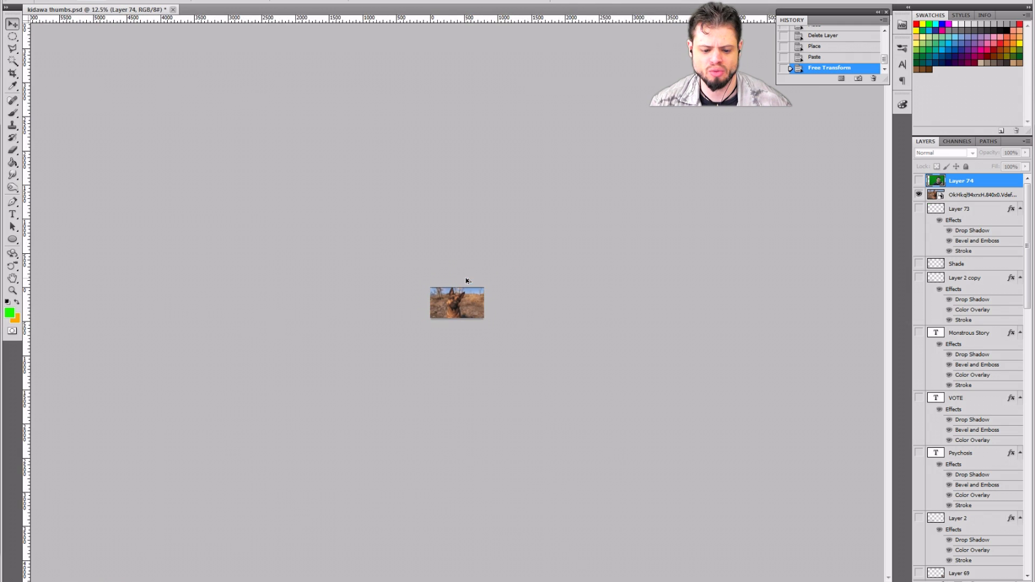
scroll(467, 281, "up", 1)
scroll(451, 310, "up", 6)
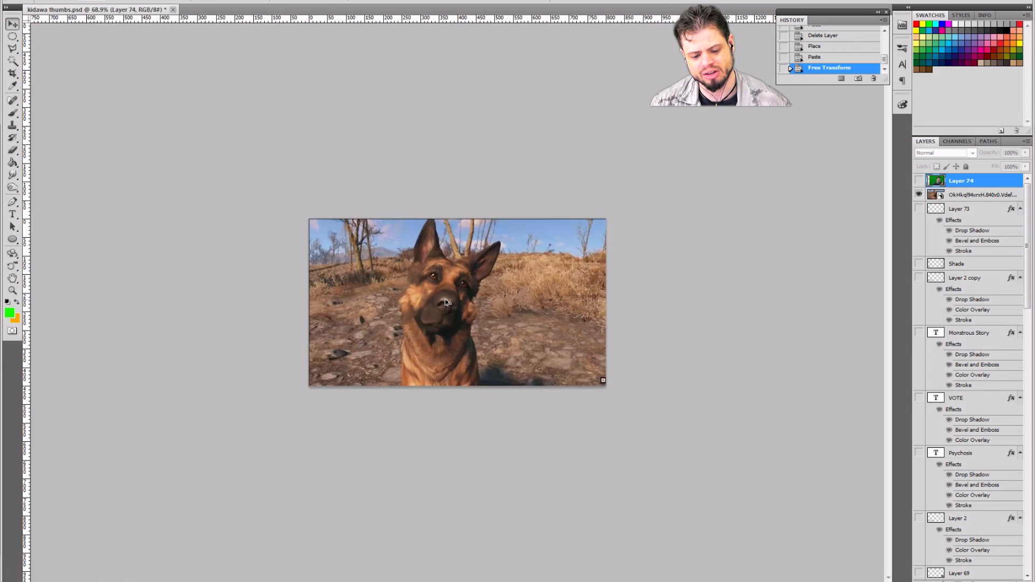
scroll(446, 303, "up", 2)
scroll(447, 302, "up", 1)
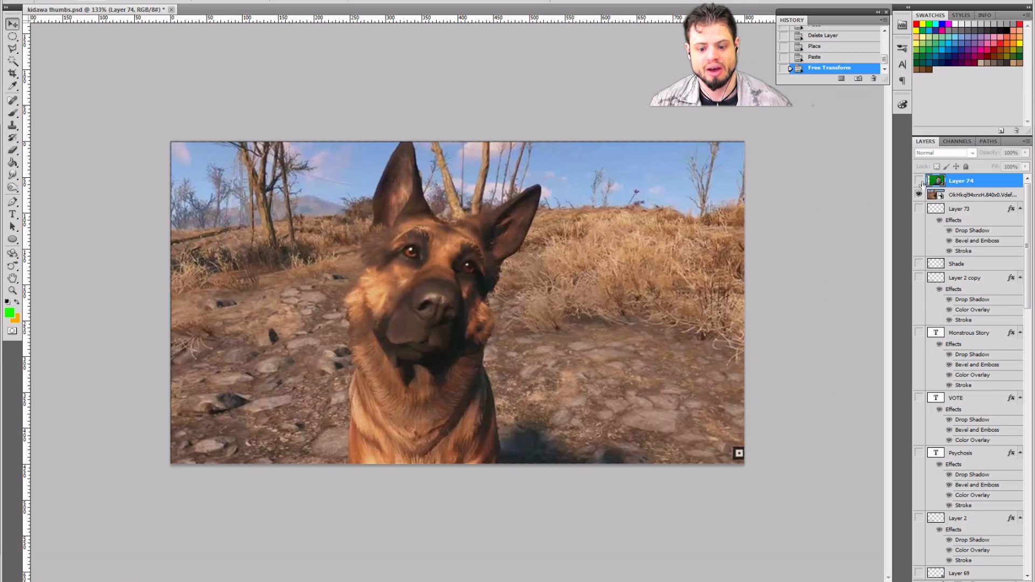
- Duplicate the dog picture layer, hide the copy, and select the original layer for editing
left_click(972, 196)
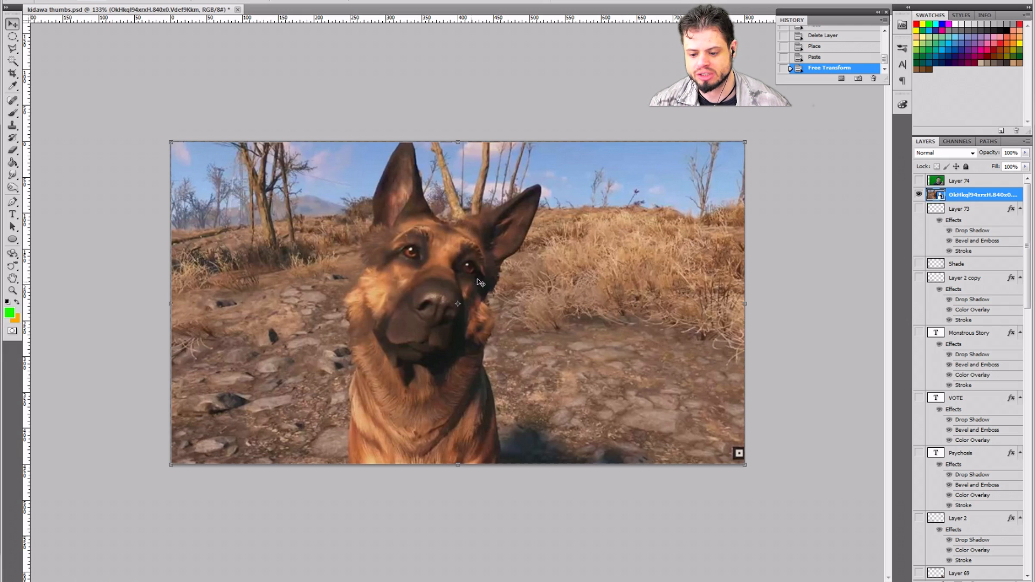
left_click(920, 195)
left_click(920, 195)
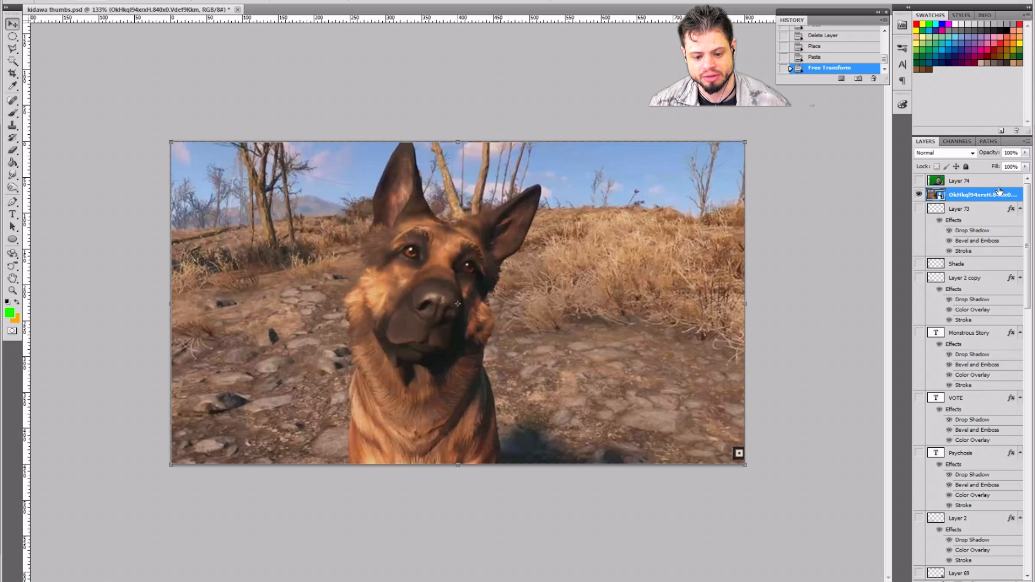
right_click(984, 196)
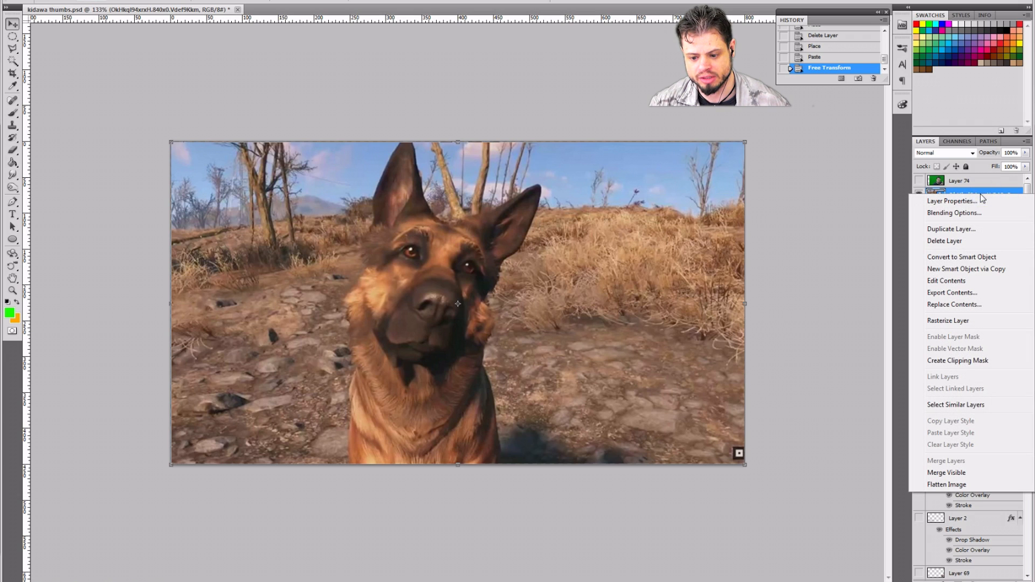
left_click(946, 230)
left_click(747, 82)
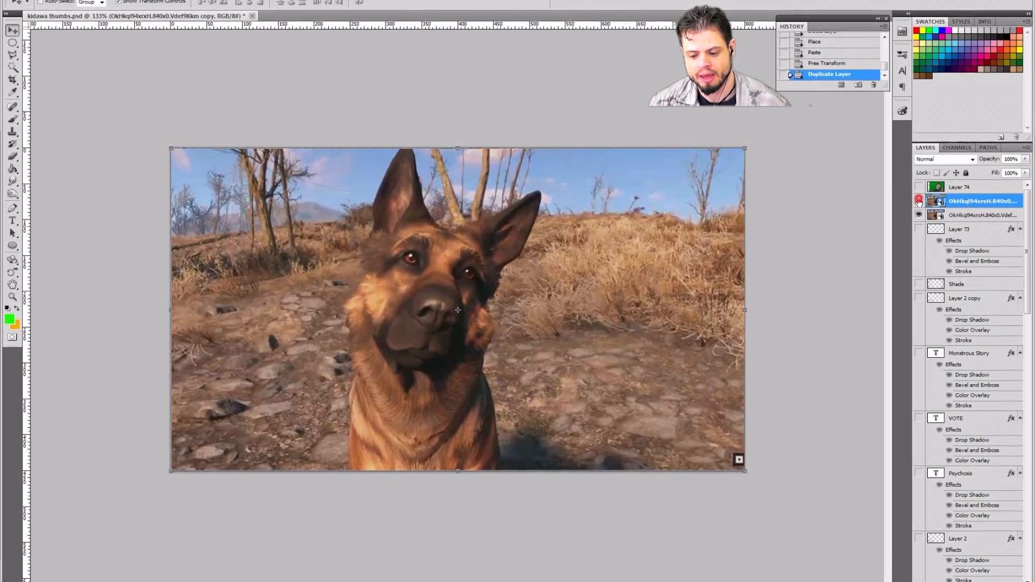
left_click(956, 217)
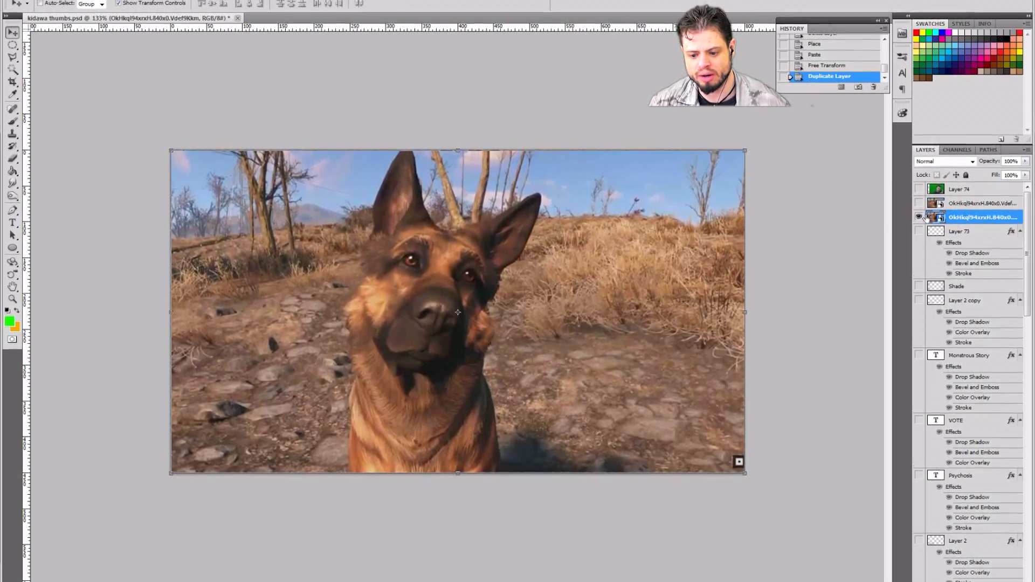
left_click(74, 0)
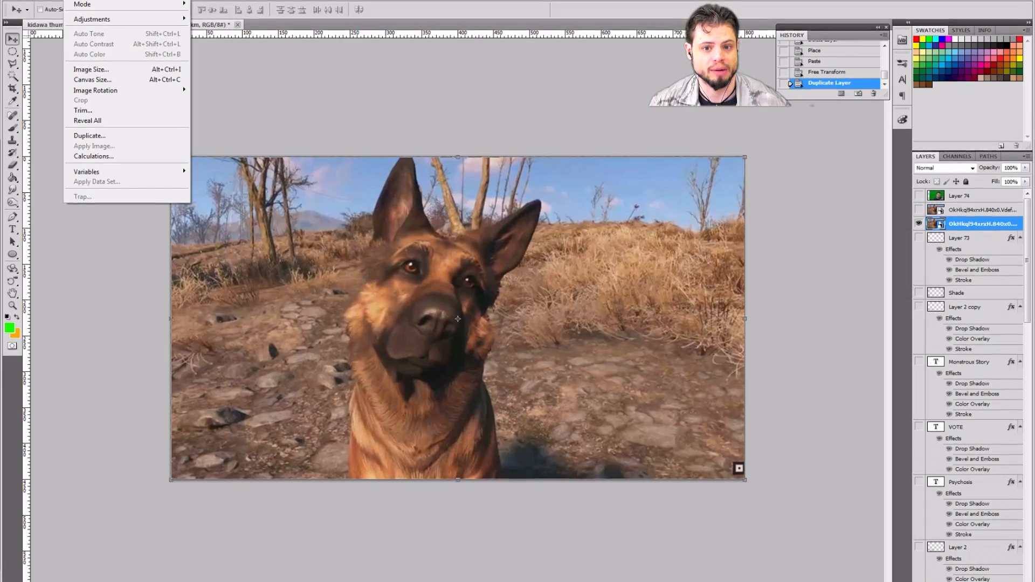
mouse_move(83, 19)
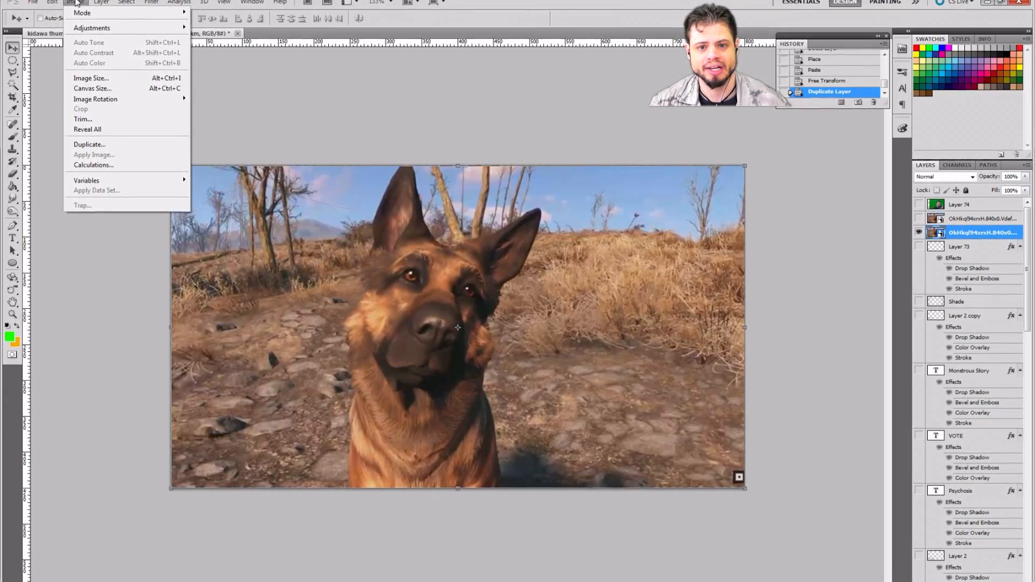
mouse_move(89, 31)
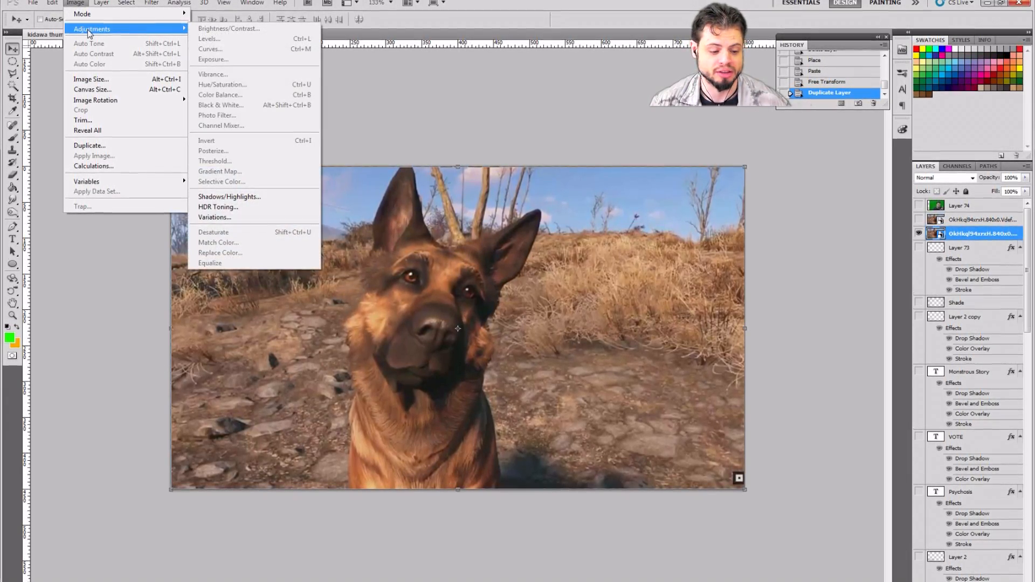
left_click(77, 3)
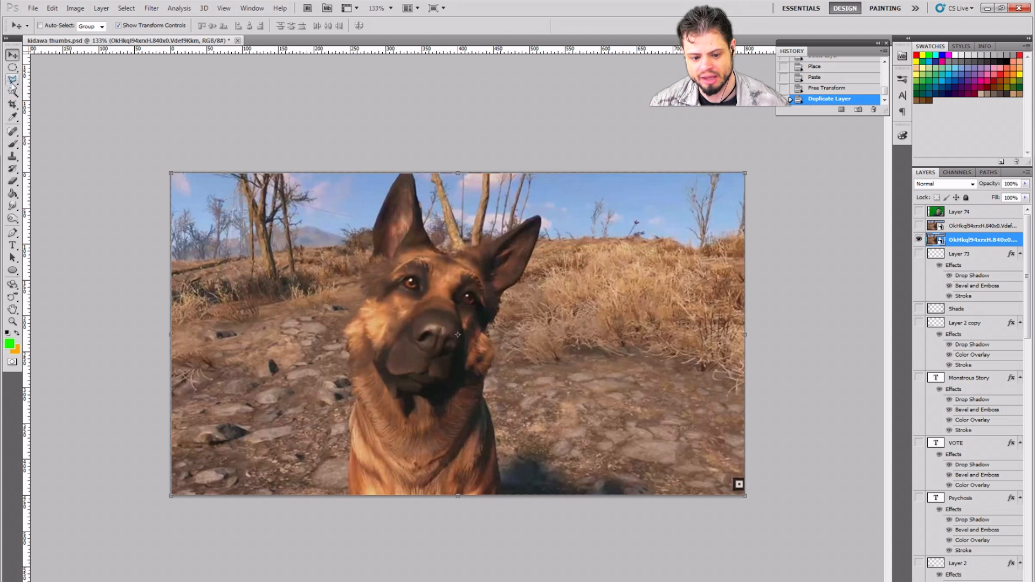
- Use the Brush tool on the original dog picture to rasterize its smart object, and return to the Move tool
left_click(13, 144)
left_click(513, 279)
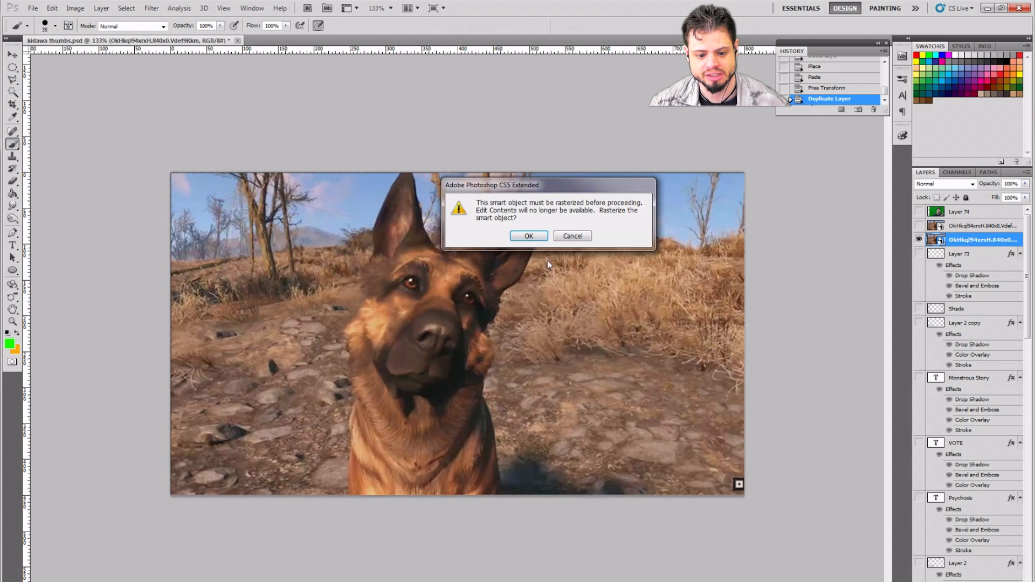
left_click(522, 241)
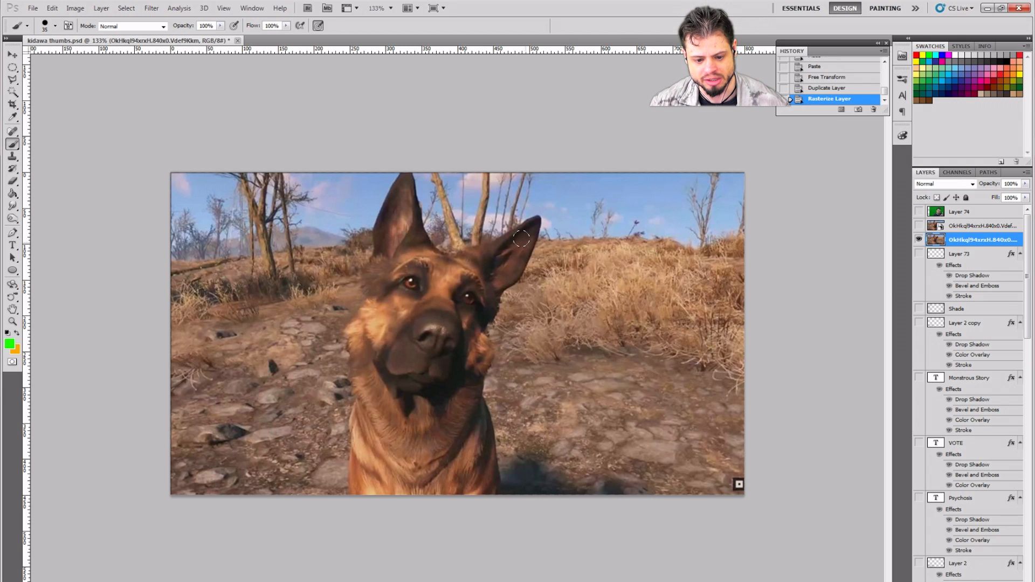
left_click(12, 56)
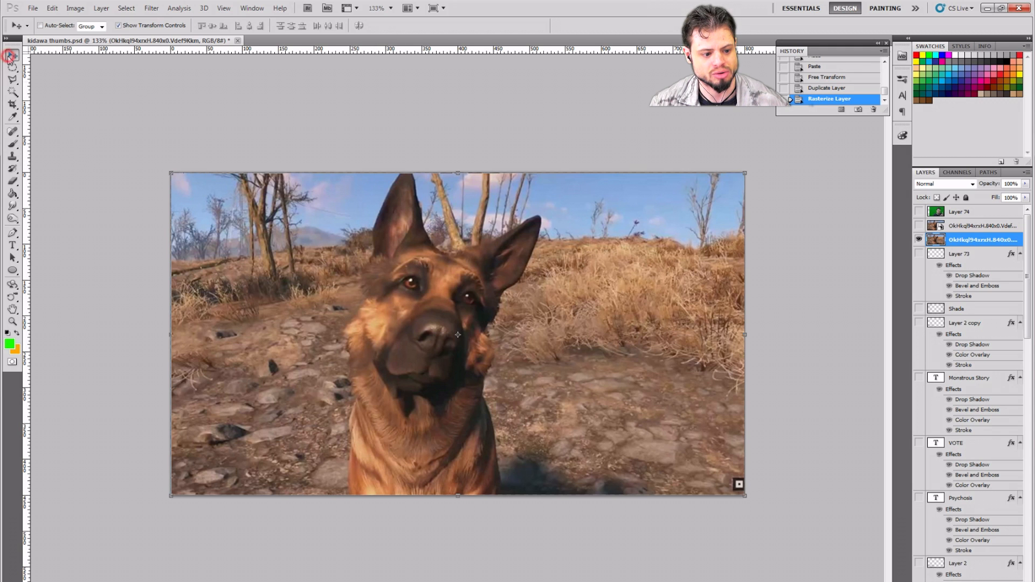
- Open the Vibrance adjustment for the dog picture, set vibrance to +100, and compare the picture with and without the effect
left_click(76, 9)
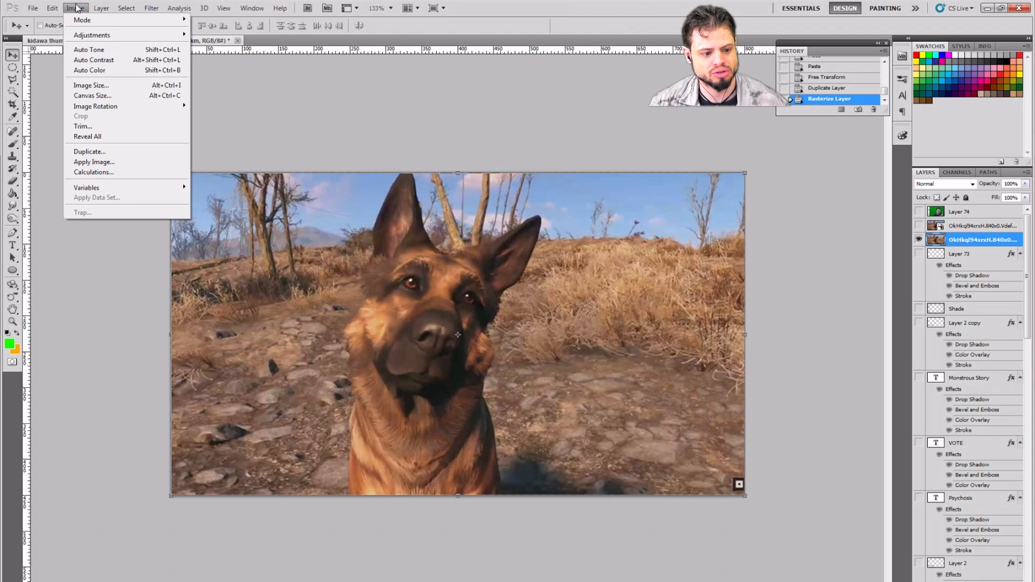
mouse_move(80, 38)
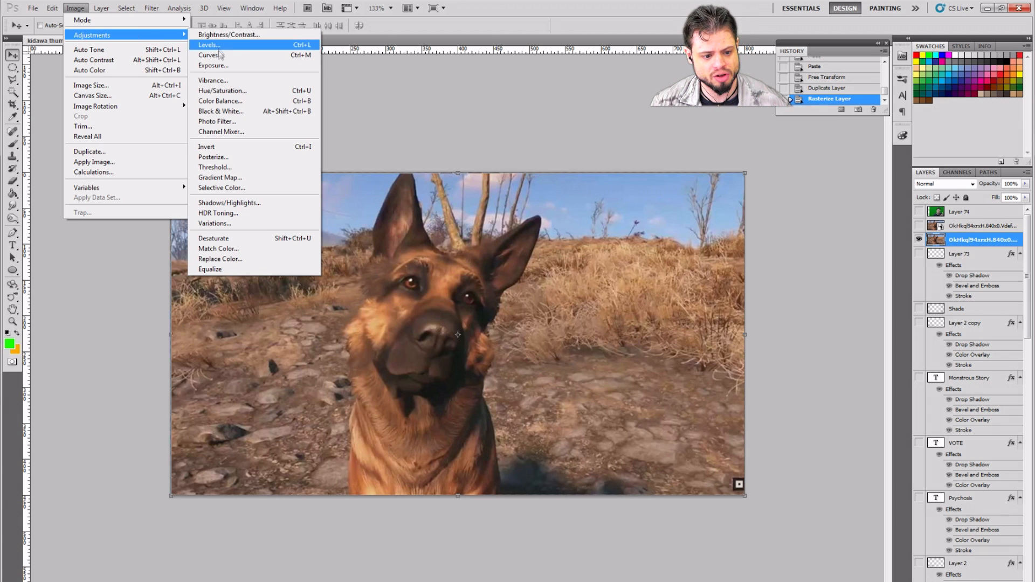
left_click(215, 78)
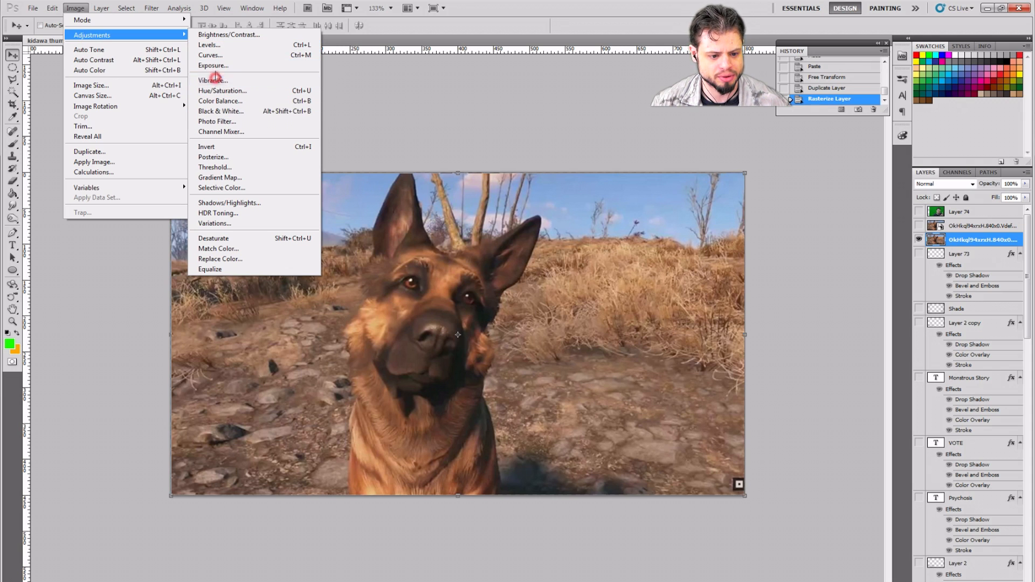
left_click(231, 80)
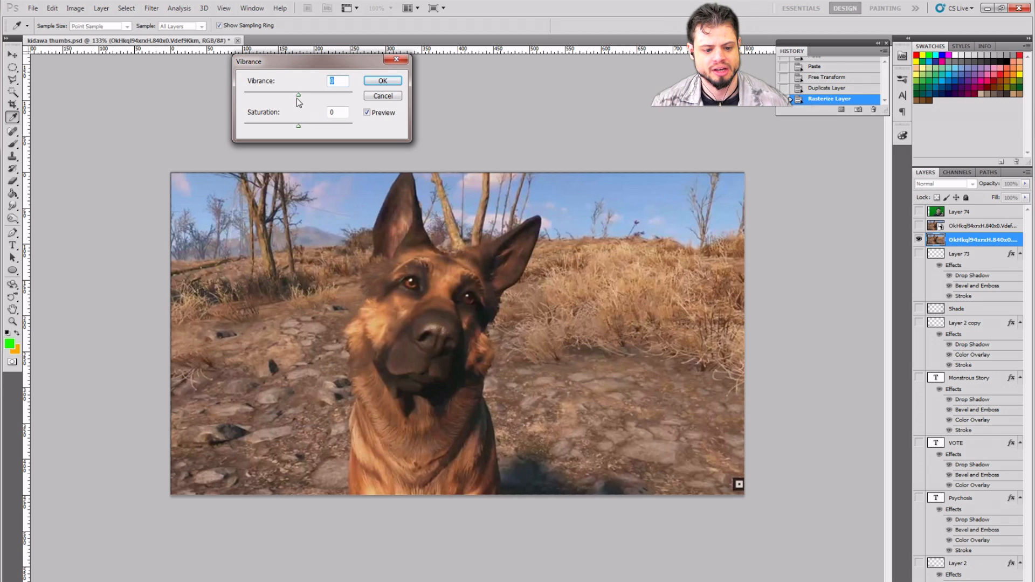
left_click_drag(296, 97, 349, 98)
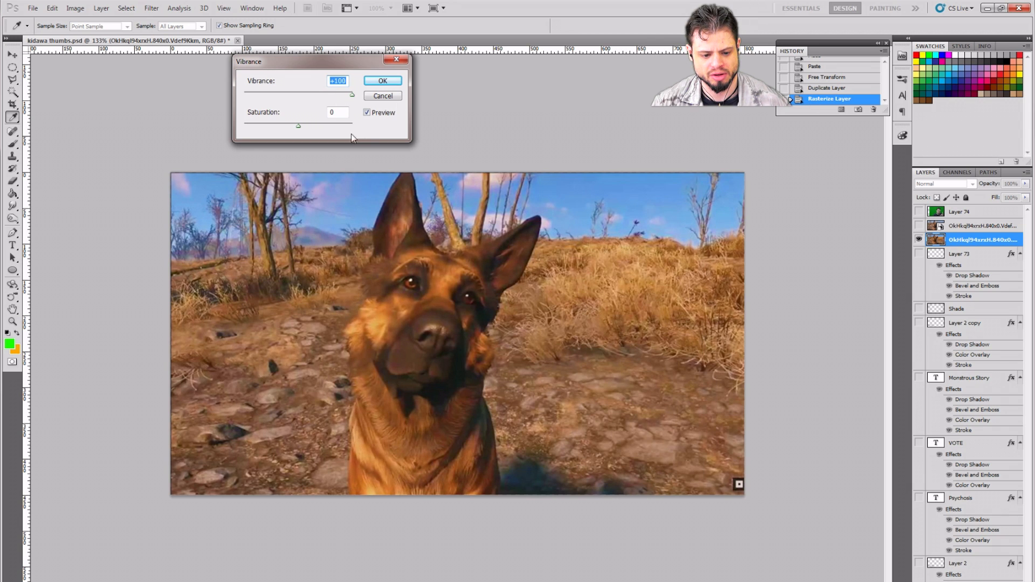
left_click(367, 113)
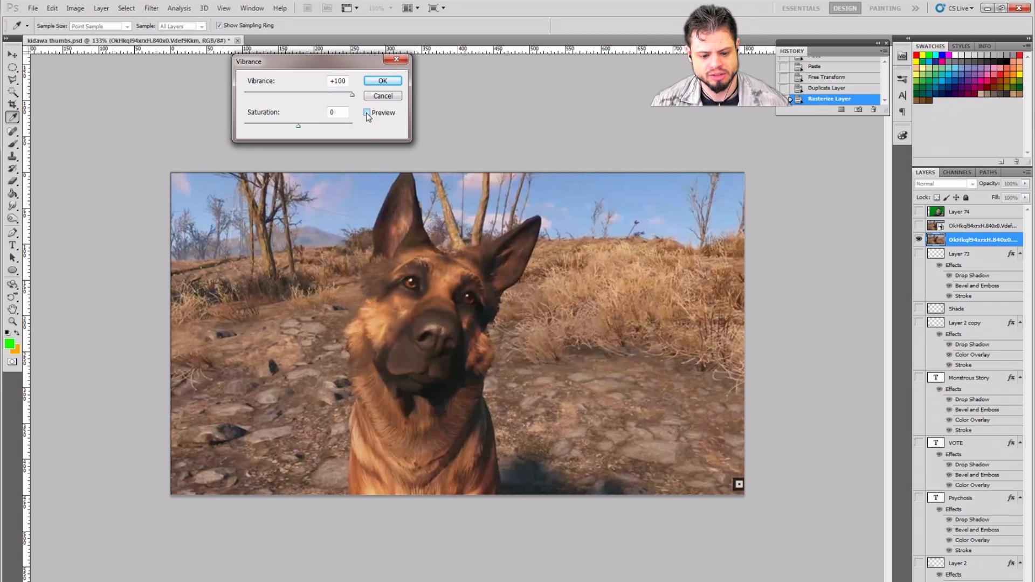
left_click(367, 113)
left_click(366, 113)
left_click(367, 113)
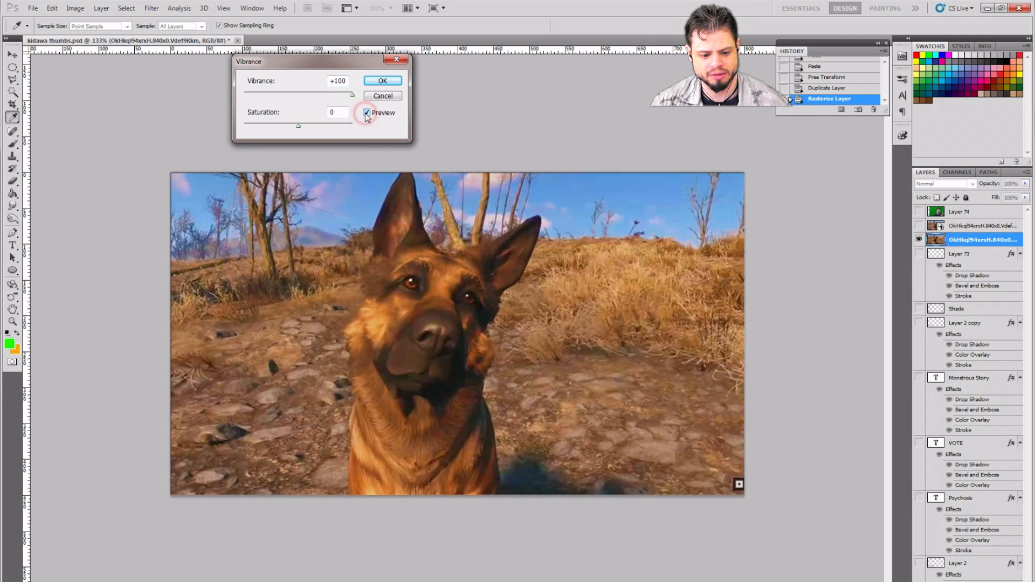
- Set the dog picture's saturation to +10, compare it with the original using the preview, and apply the Vibrance adjustment
left_click_drag(300, 132, 361, 133)
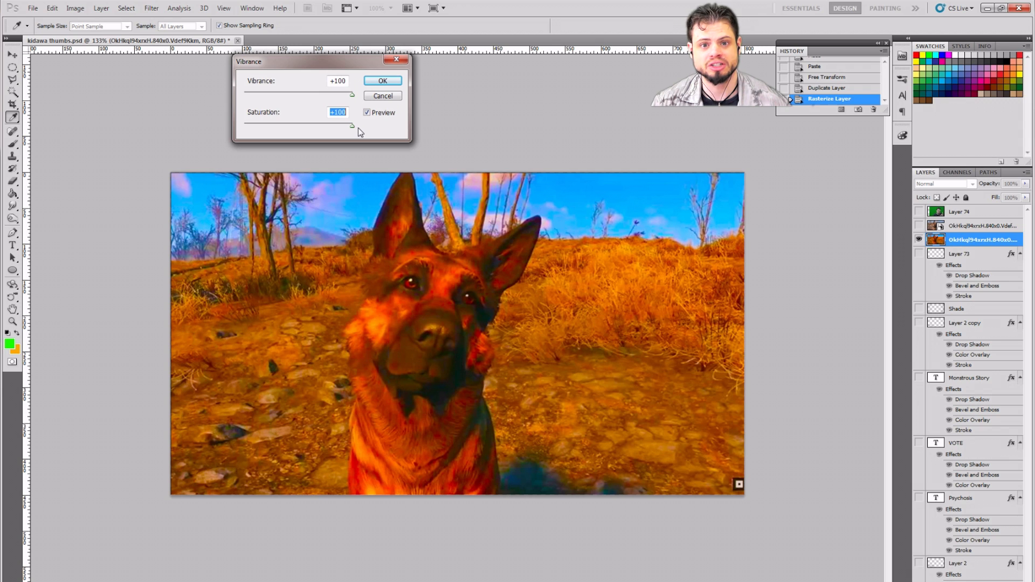
left_click_drag(361, 133, 333, 132)
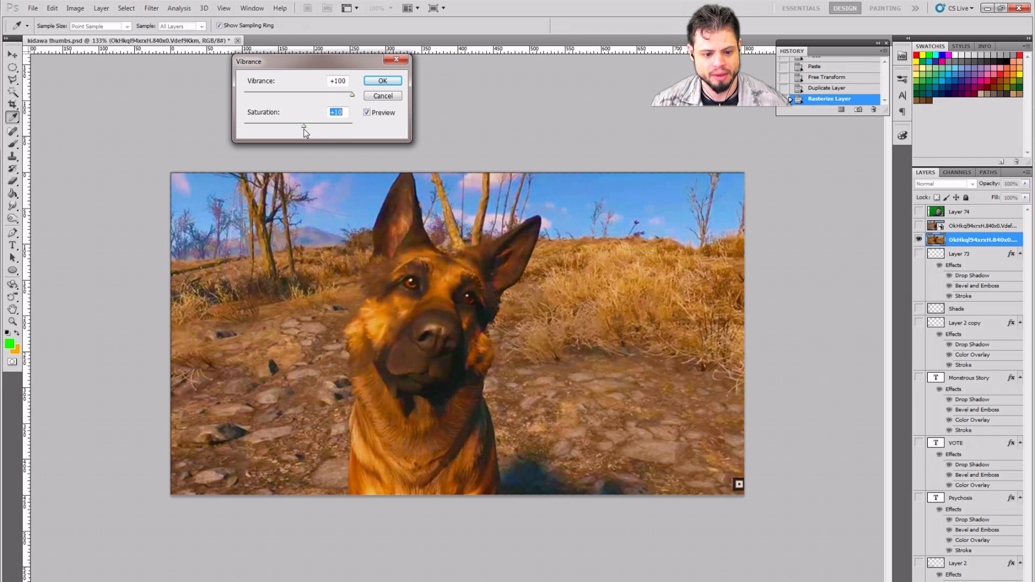
left_click(364, 111)
left_click(368, 113)
left_click(368, 114)
left_click(367, 114)
left_click(365, 113)
left_click(366, 114)
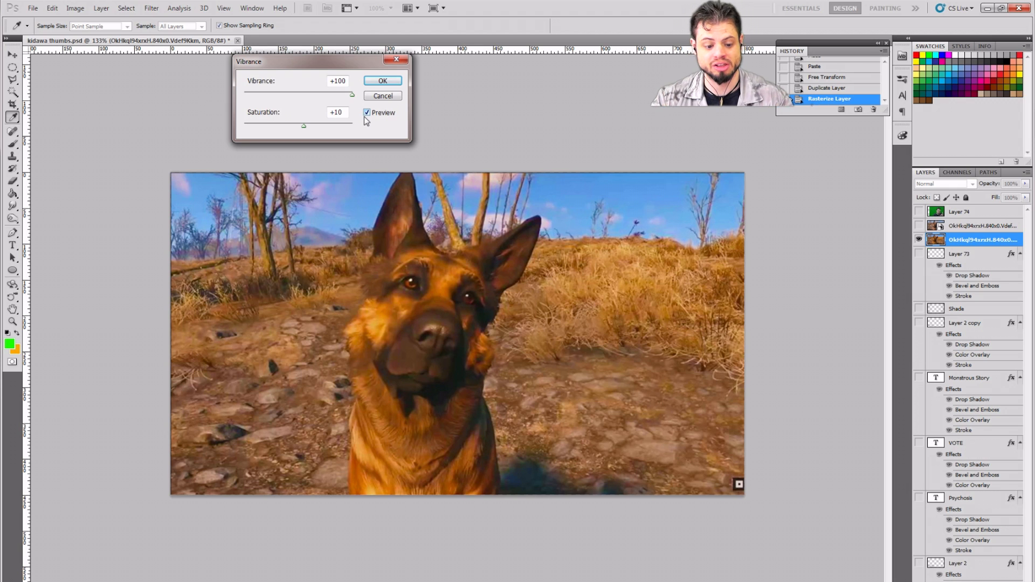
left_click(367, 113)
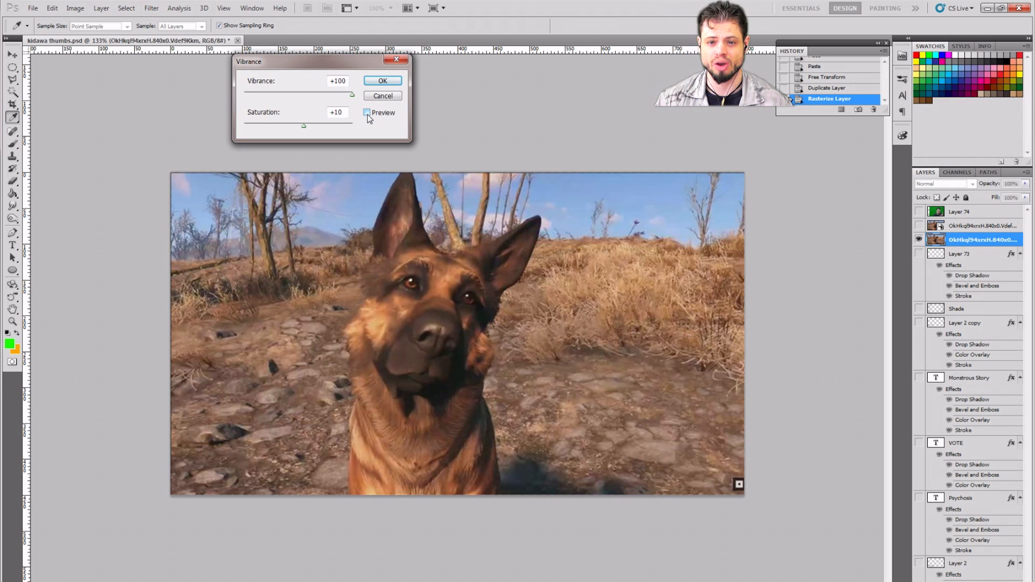
left_click(367, 114)
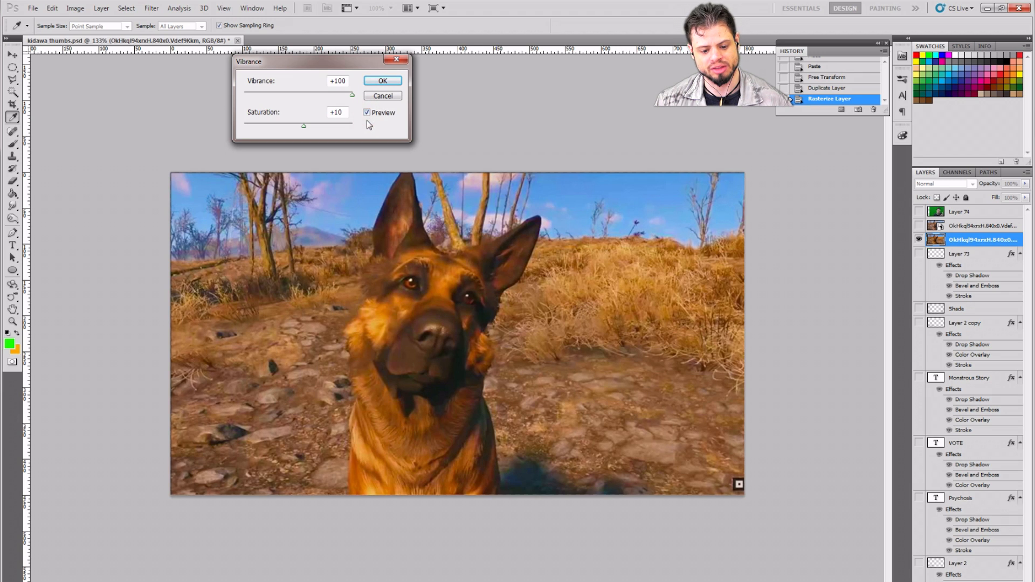
left_click(380, 81)
key("v")
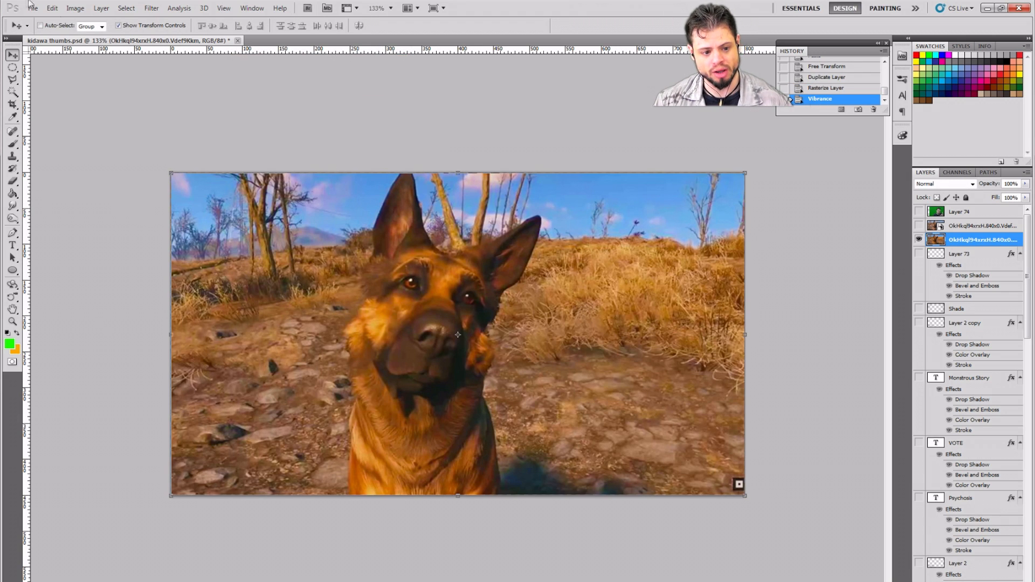
- Open the Brightness/Contrast adjustment for the dog picture and move its dialog clear of the dog's head
left_click(76, 7)
mouse_move(102, 8)
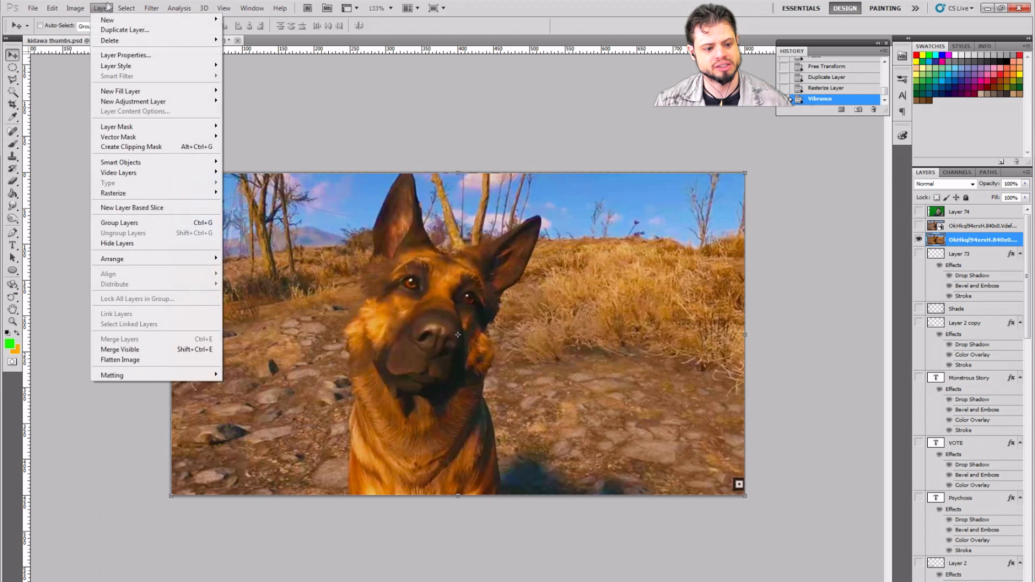
mouse_move(91, 34)
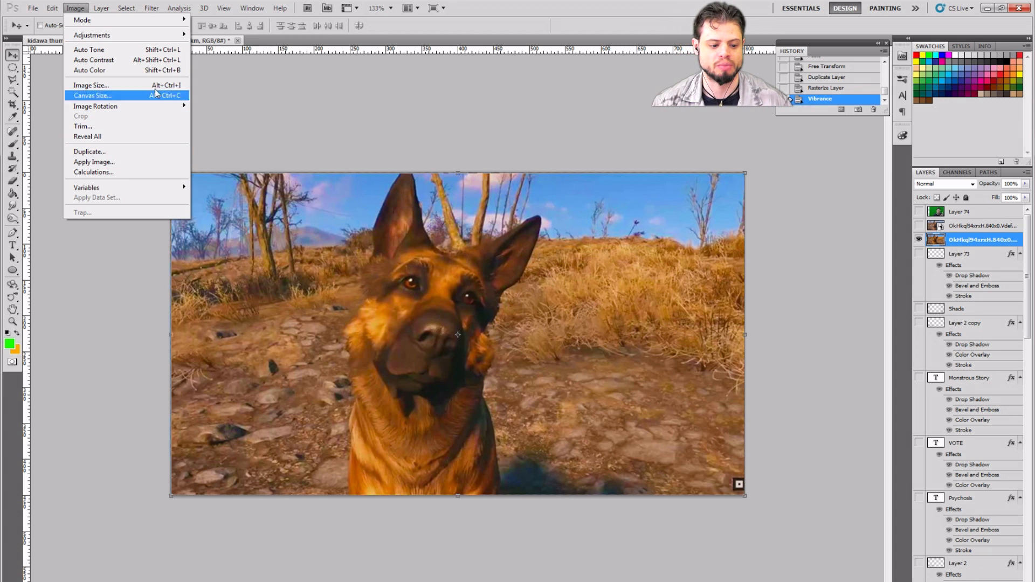
mouse_move(124, 35)
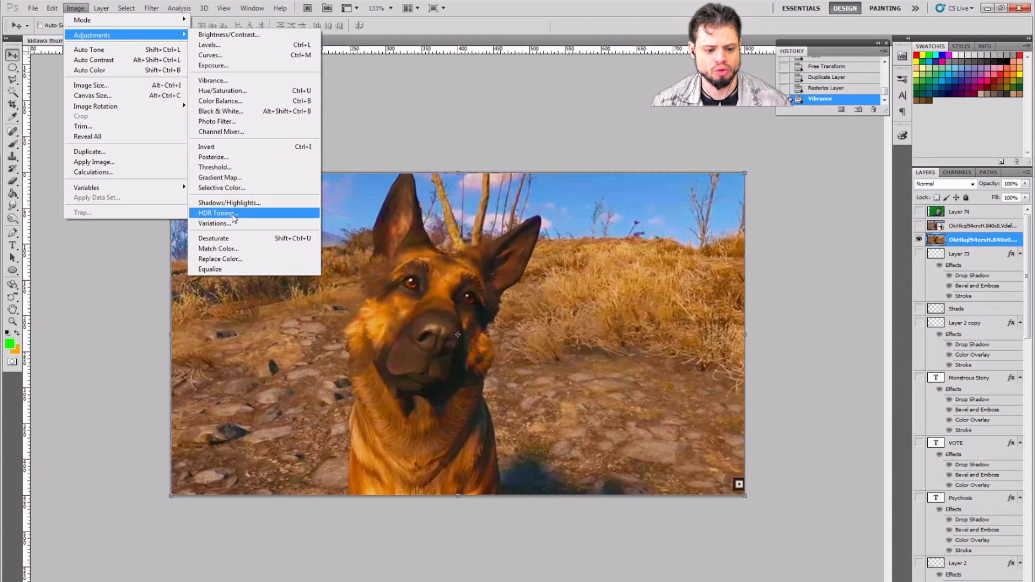
left_click(233, 39)
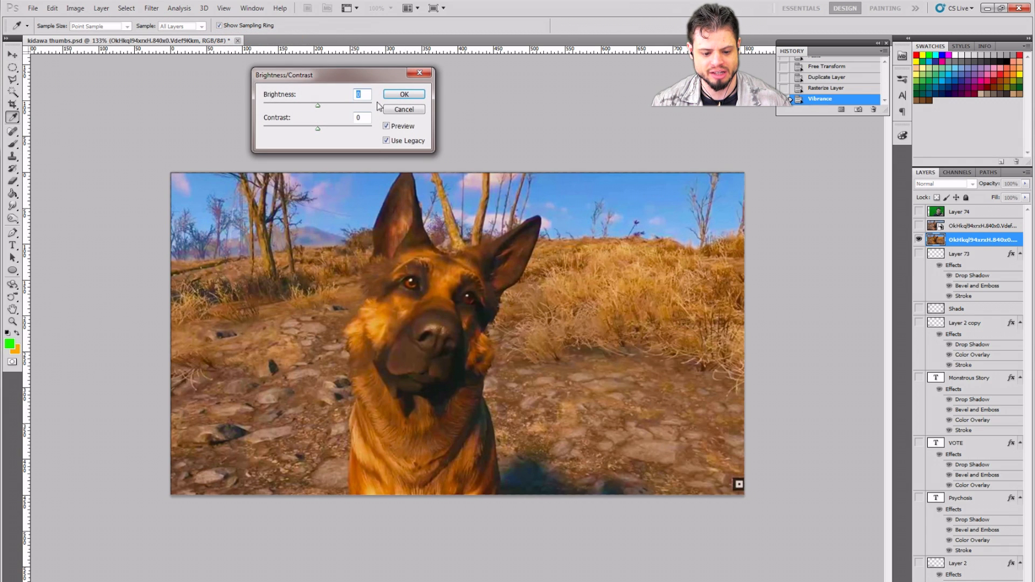
left_click_drag(386, 76, 688, 70)
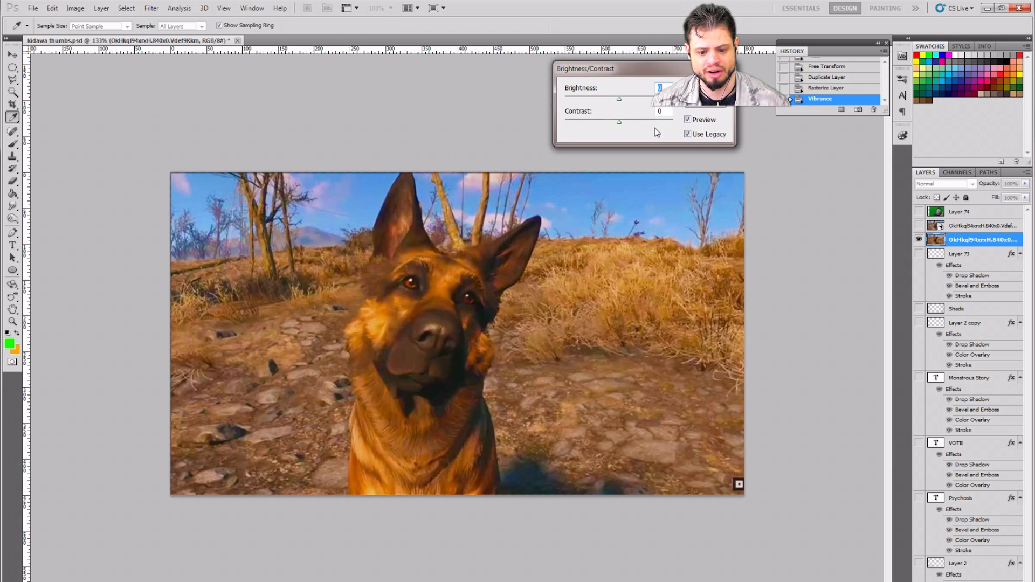
- Try contrast 100 on the dog picture with Use Legacy on and off, resetting it and leaving Use Legacy enabled
left_click(620, 123)
left_click_drag(620, 124, 670, 128)
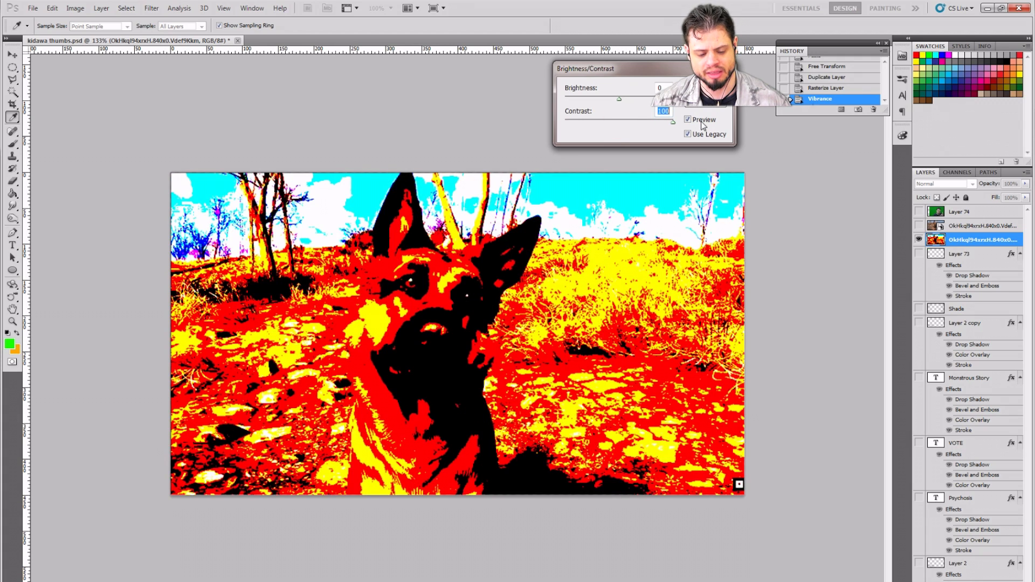
left_click_drag(670, 128, 619, 133)
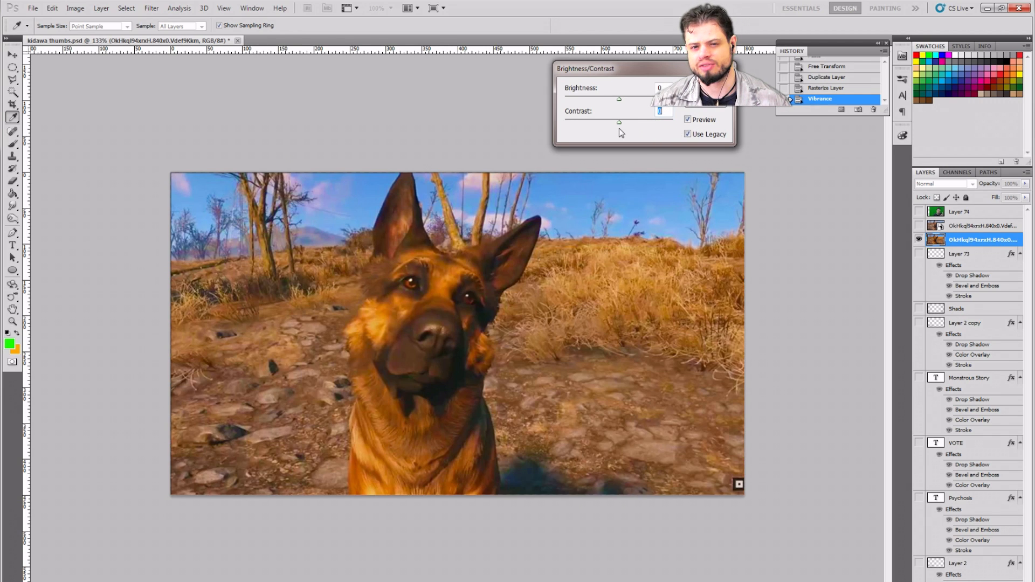
left_click(688, 135)
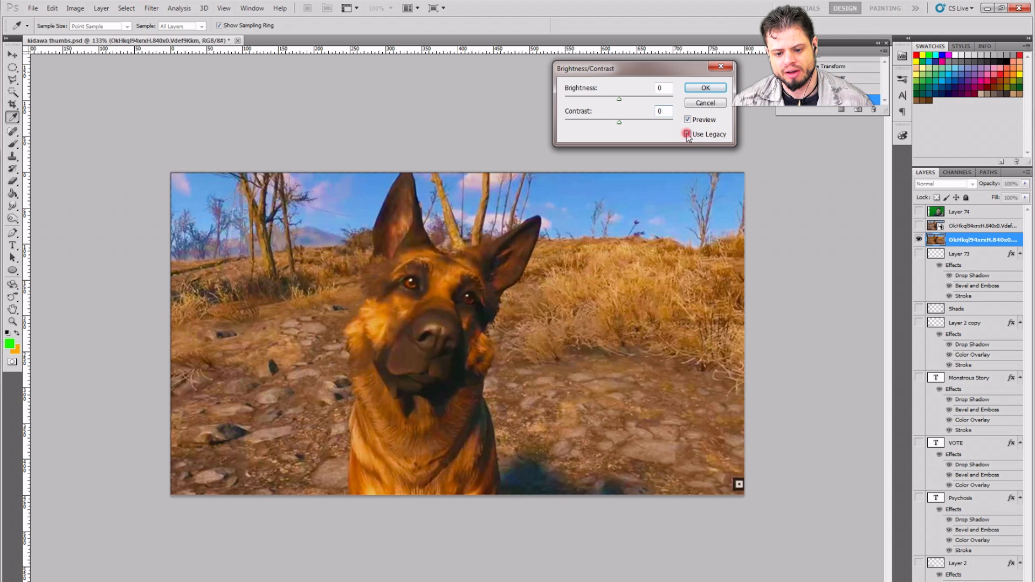
left_click_drag(619, 123, 691, 125)
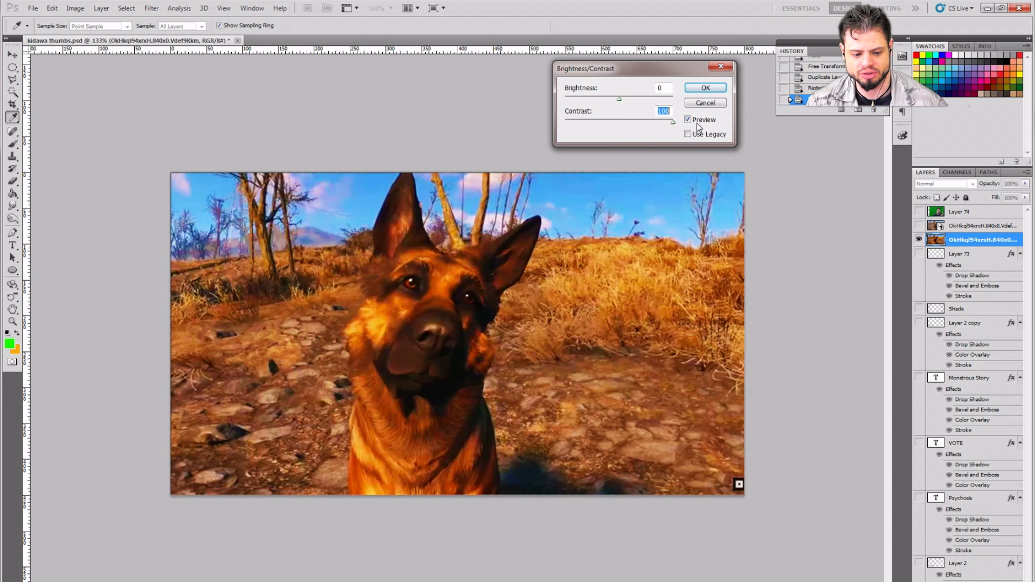
left_click(688, 134)
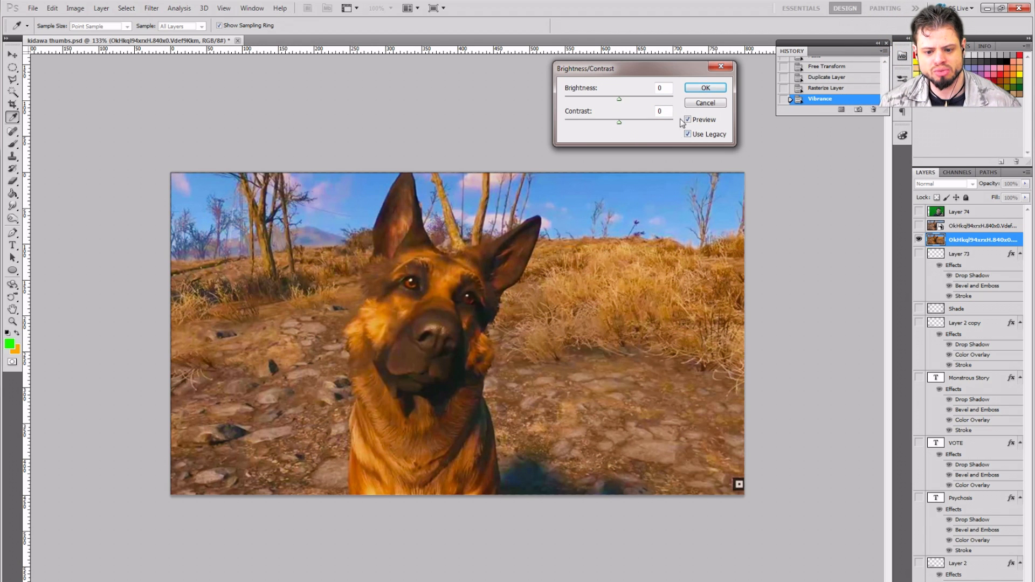
- Try small legacy contrast increases up to 18 on the dog picture and compare it with and without the effect
mouse_move(621, 125)
left_mouse_down()
mouse_move(682, 128)
mouse_move(622, 128)
left_mouse_up()
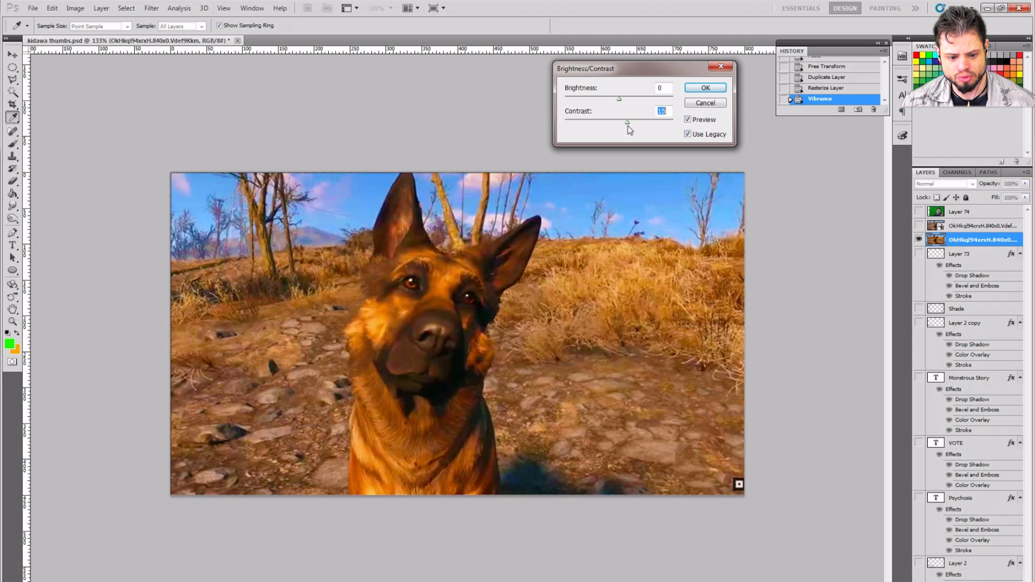
left_click_drag(632, 130, 637, 131)
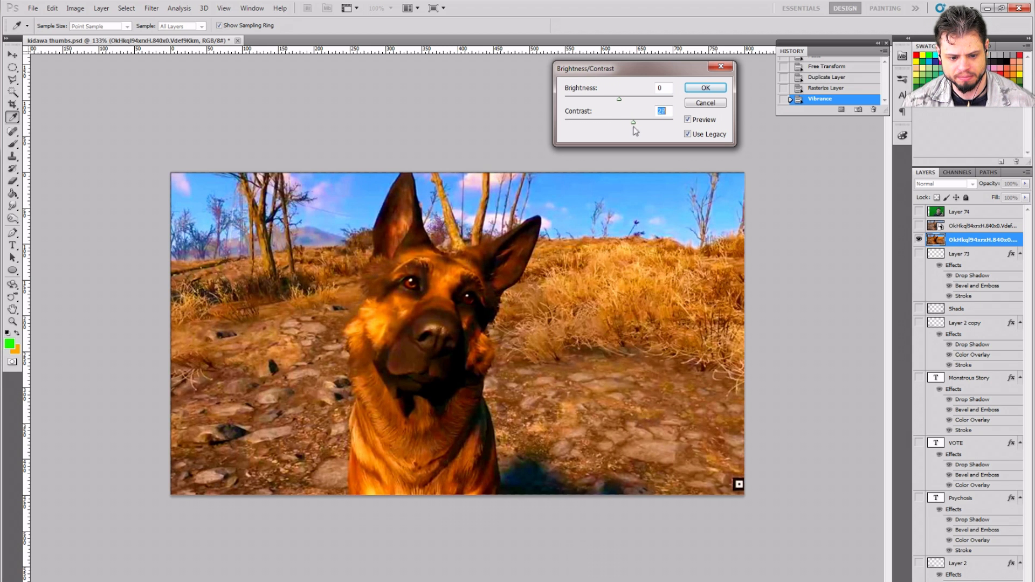
left_click_drag(627, 132, 630, 132)
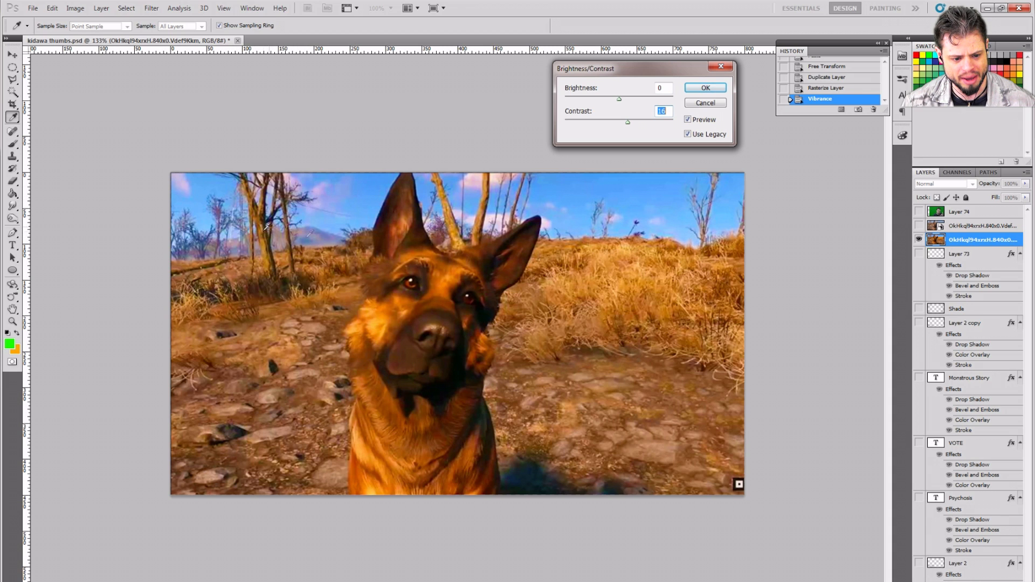
left_click_drag(631, 126, 623, 128)
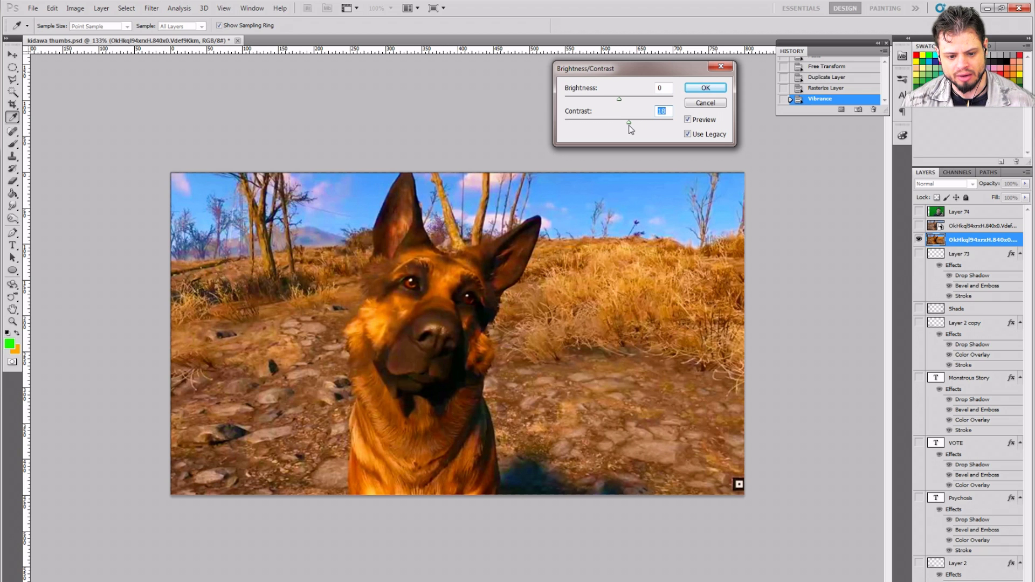
left_click(688, 119)
left_click(688, 120)
left_click(688, 119)
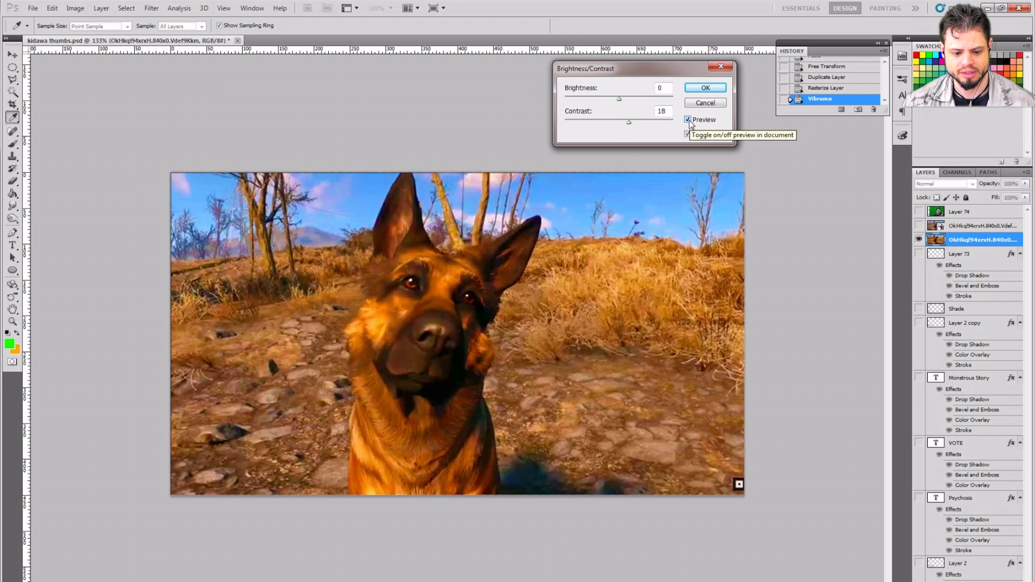
left_click(688, 119)
left_click(688, 119)
left_click(688, 120)
- Try brightness 19 with contrast 47, and reset both values by switching Use Legacy off and on
left_click_drag(619, 99, 644, 124)
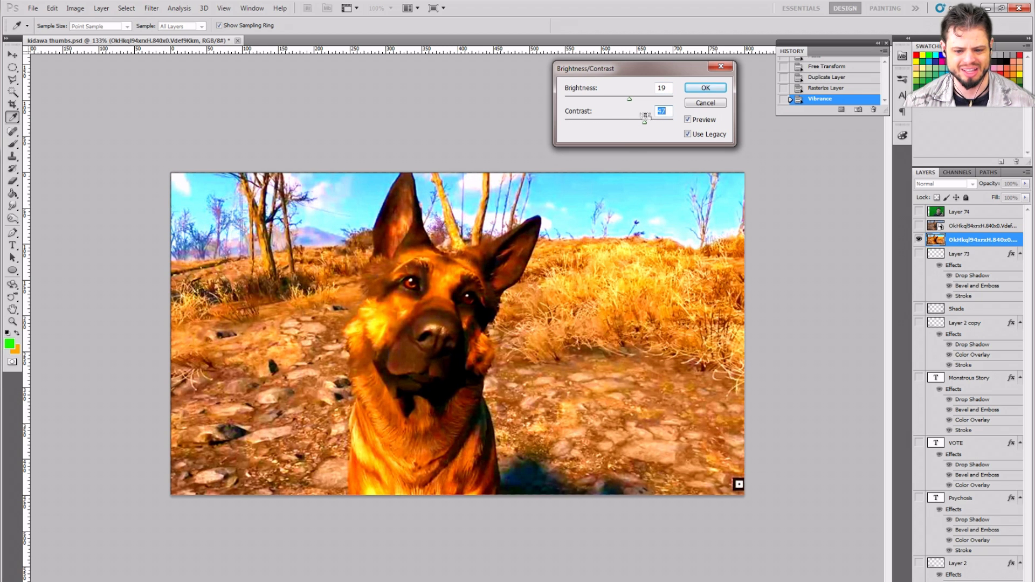
left_click(690, 135)
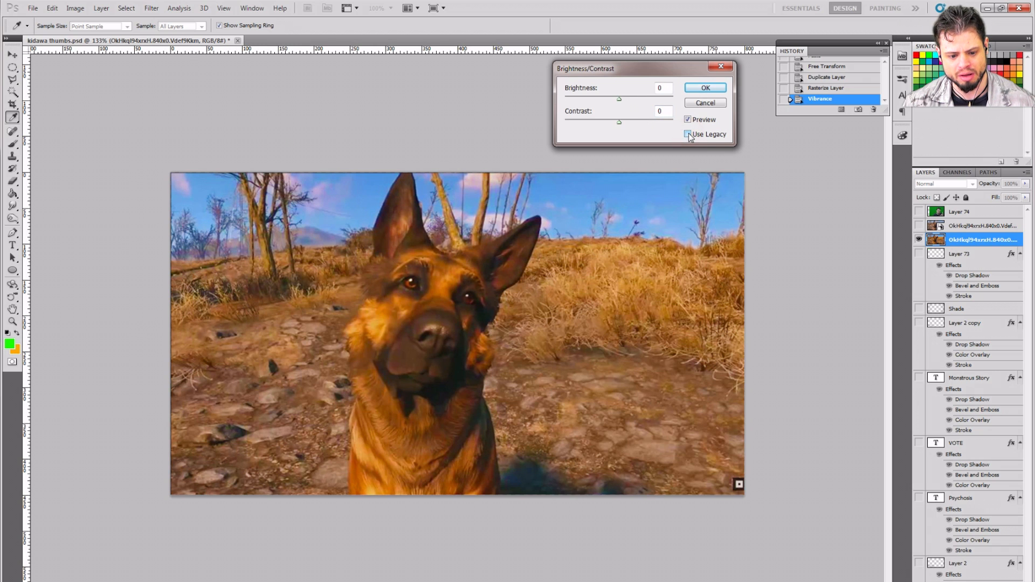
left_click(688, 134)
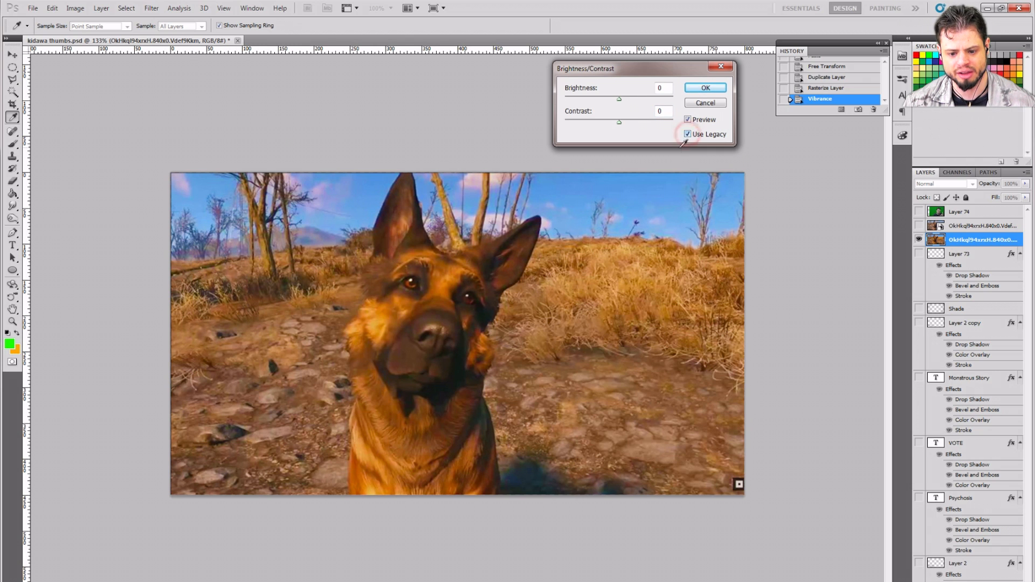
- Set the dog picture's brightness to 5 and contrast to 23 with Use Legacy enabled
left_click_drag(620, 124, 626, 123)
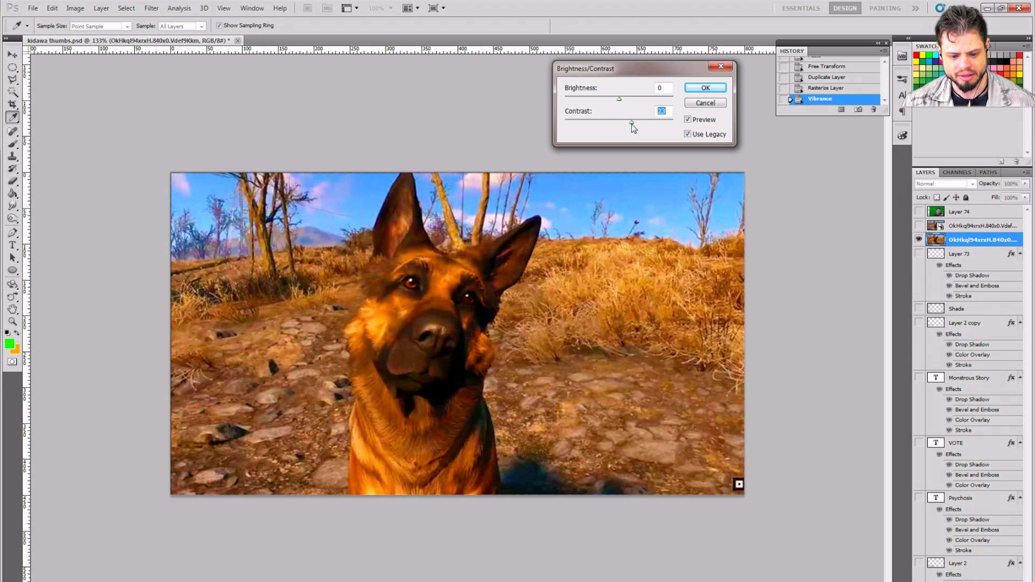
left_click_drag(632, 125, 620, 105)
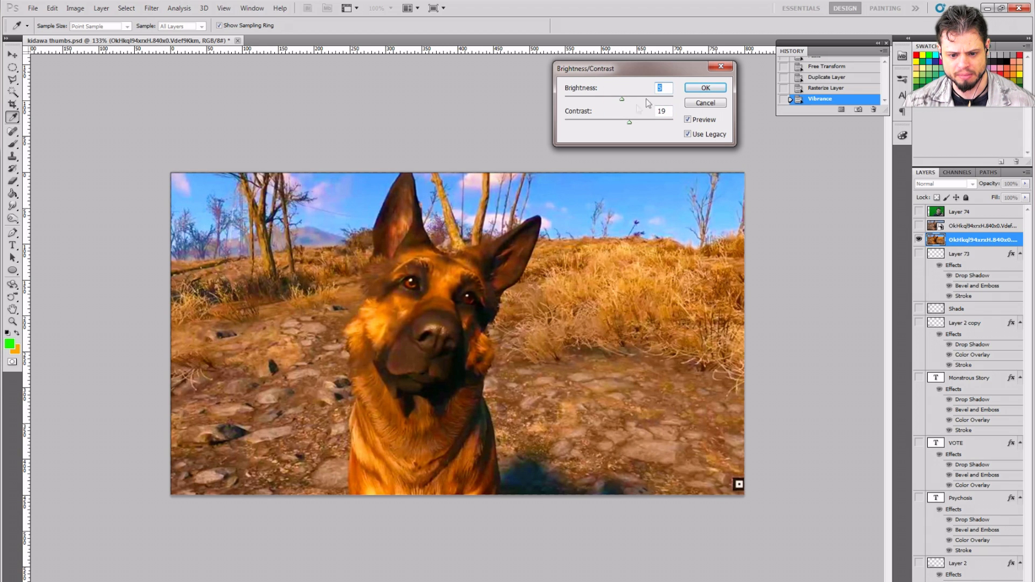
left_click_drag(629, 123, 633, 132)
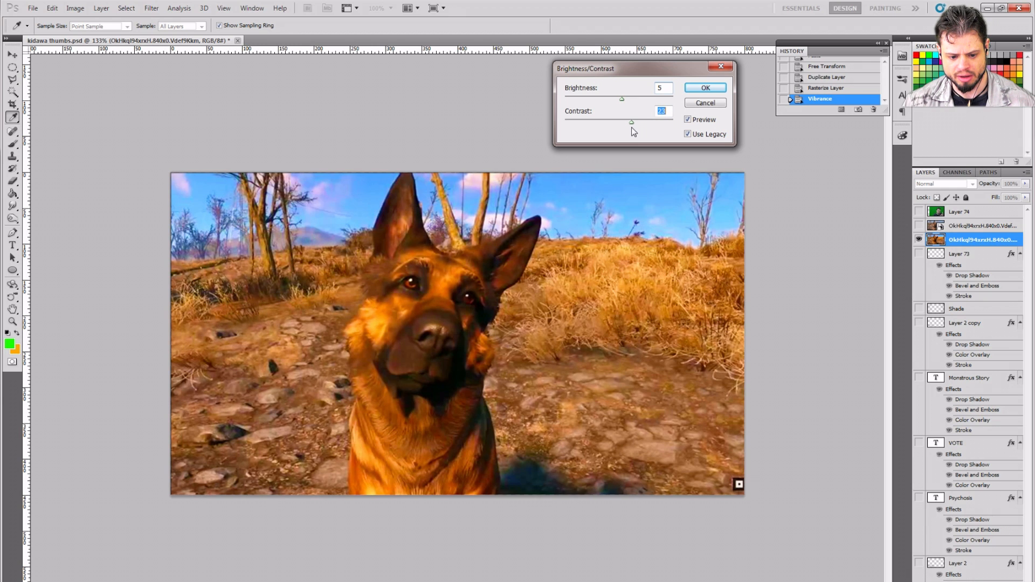
- Compare the dog picture with and without the Brightness/Contrast preview, and apply the adjustment
left_click(688, 119)
left_click(688, 120)
left_click(688, 119)
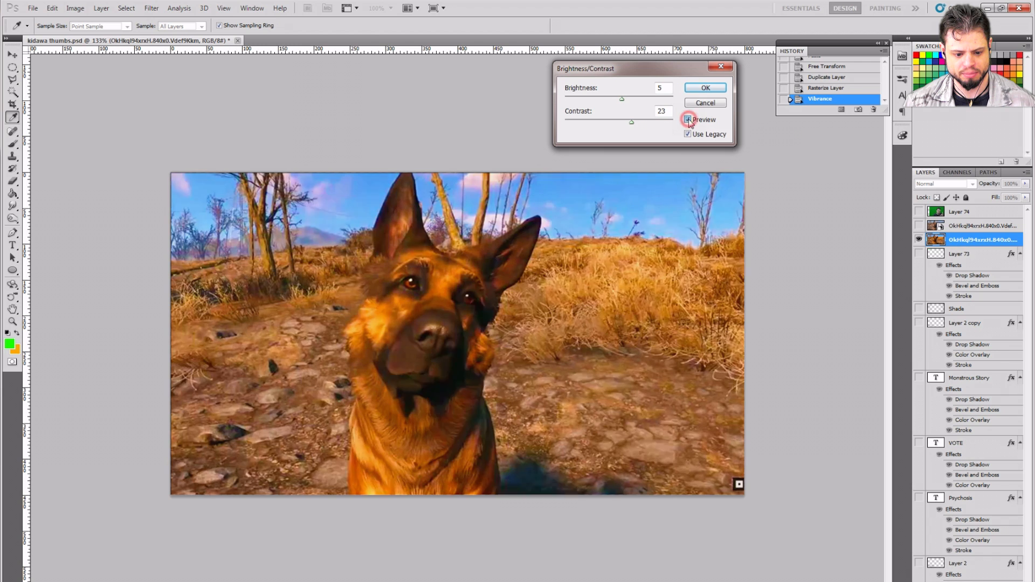
left_click(688, 120)
left_click(688, 120)
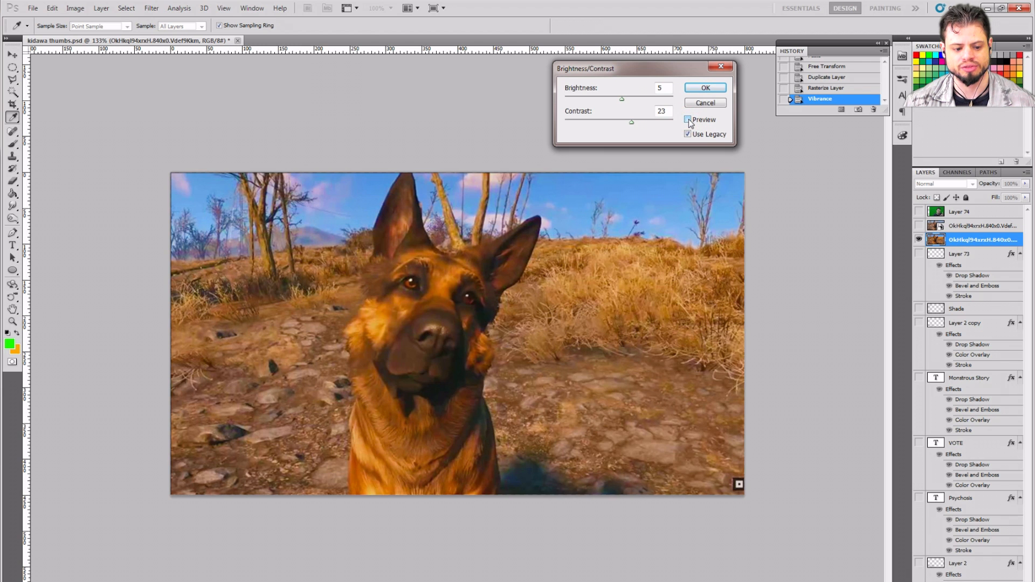
left_click(688, 120)
left_click(688, 120)
left_click(688, 120)
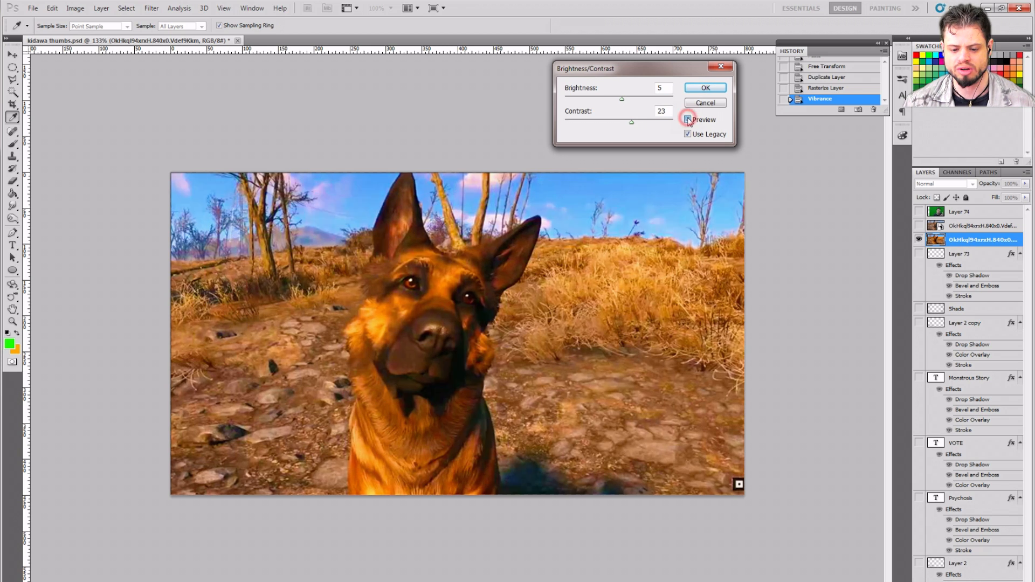
left_click(688, 119)
left_click(688, 120)
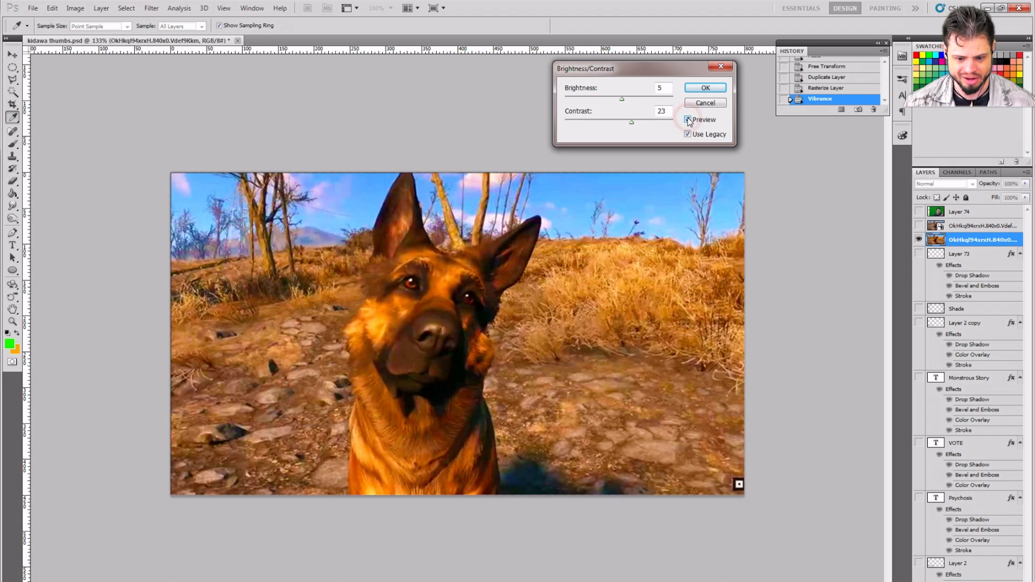
left_click(688, 120)
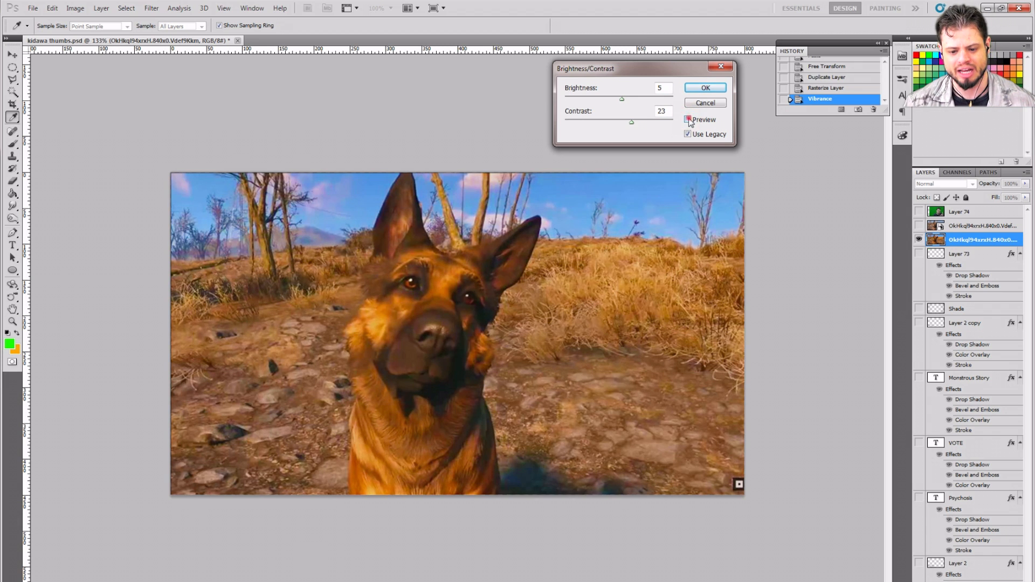
left_click(688, 120)
left_click(701, 89)
key("v")
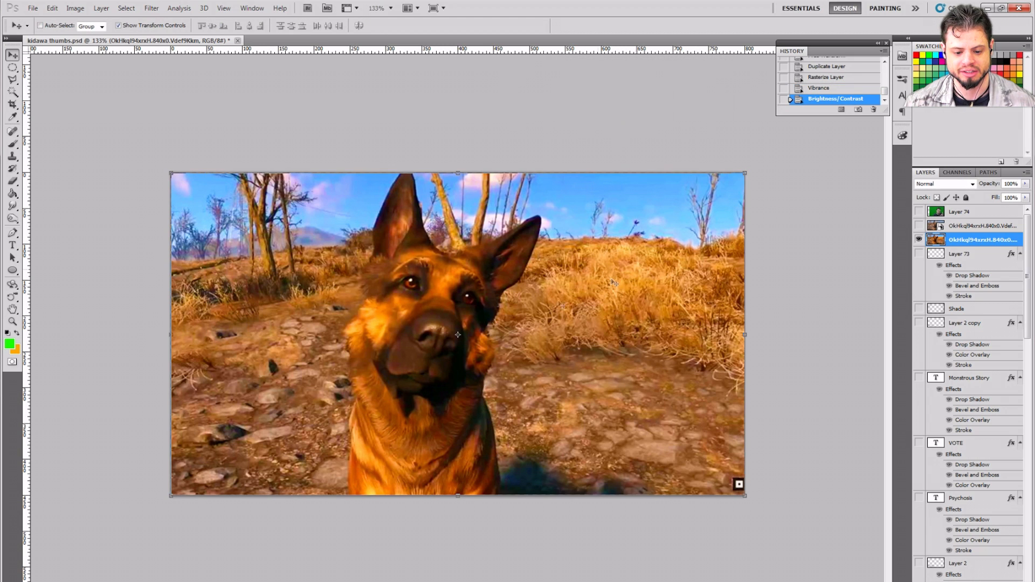
- Compare the boosted dog layer with the untouched copy above it, and leave that copy shown and selected
left_click(920, 226)
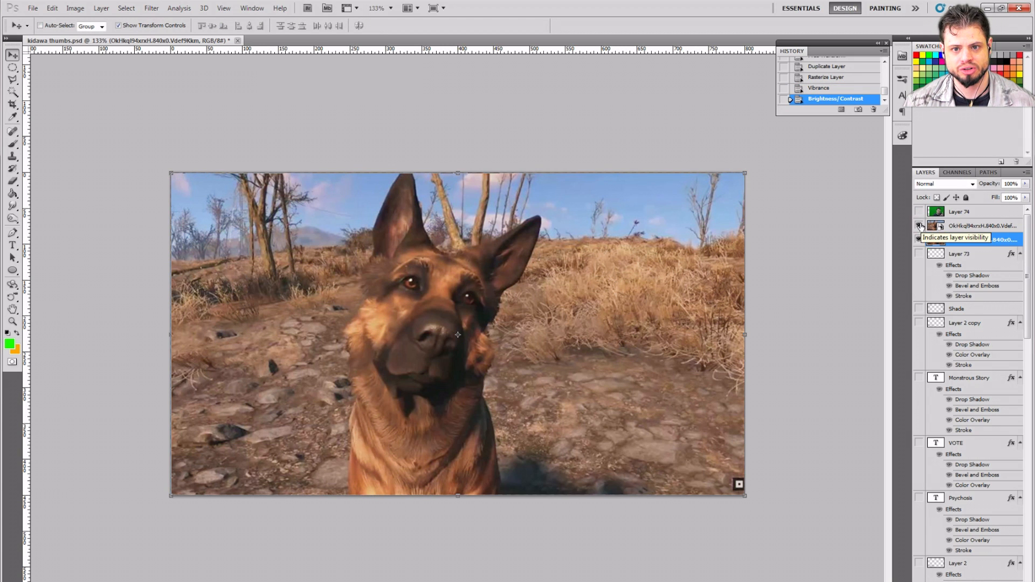
left_click(919, 226)
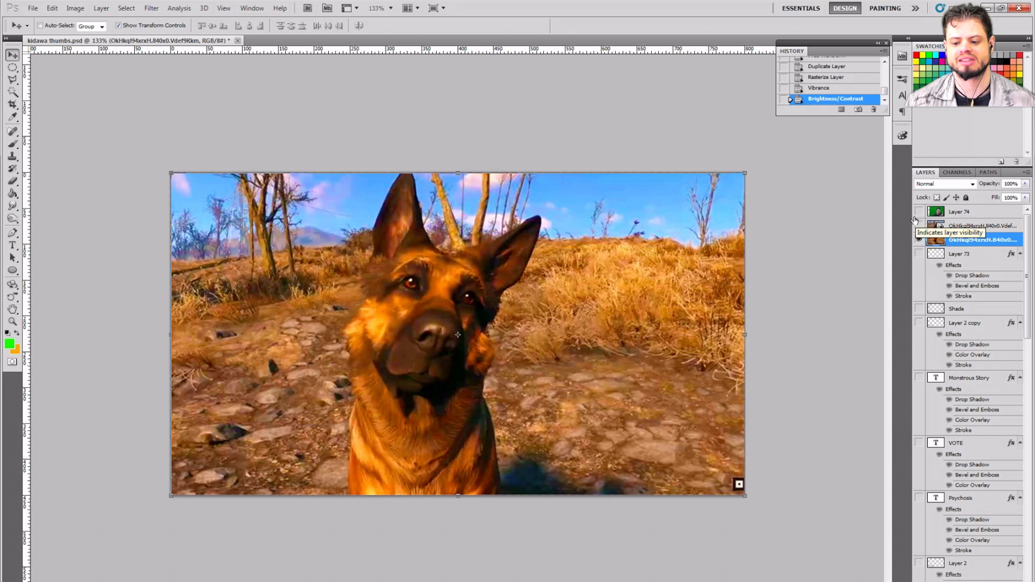
left_click(920, 226)
left_click(971, 225)
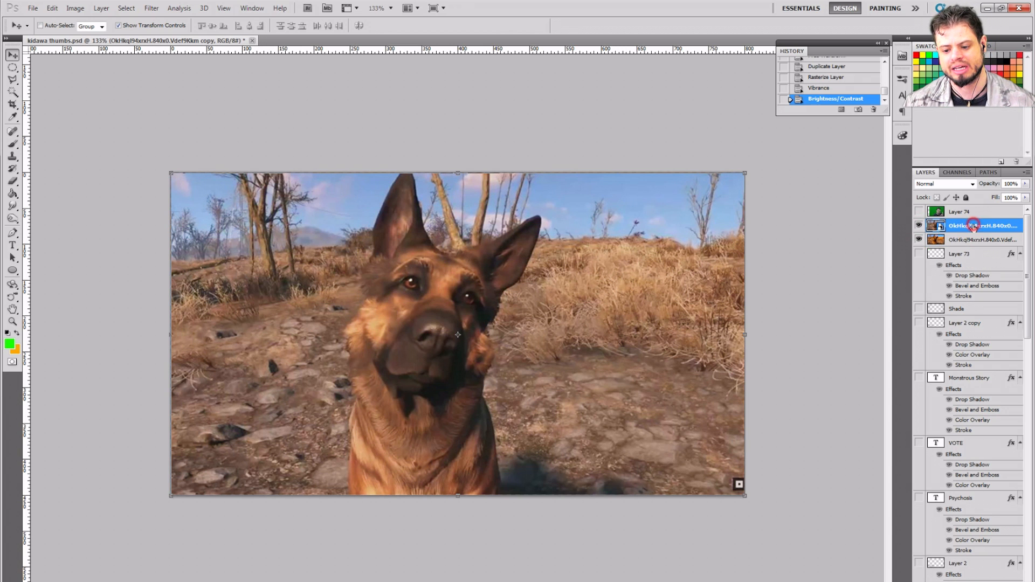
left_click(129, 8)
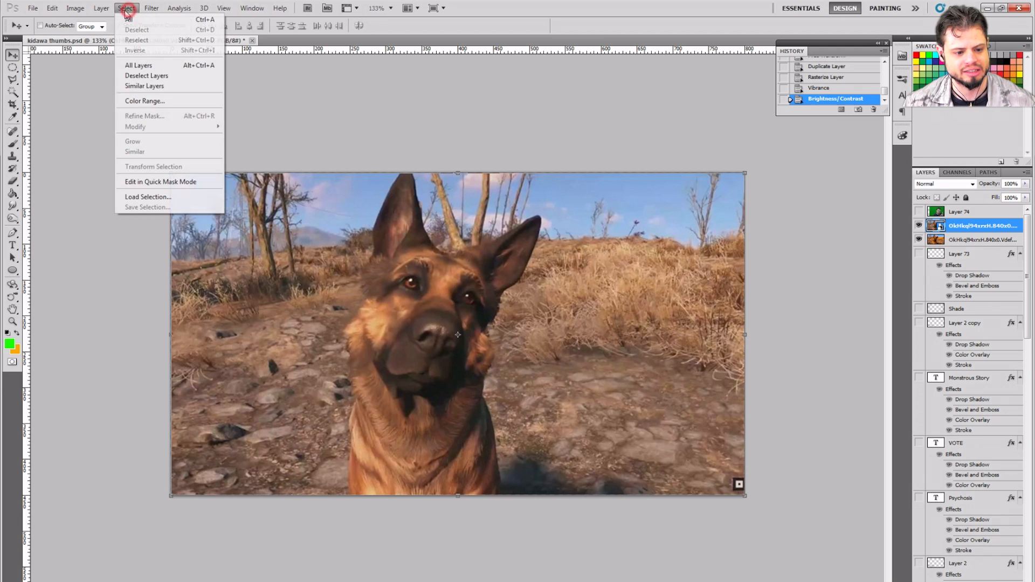
mouse_move(152, 10)
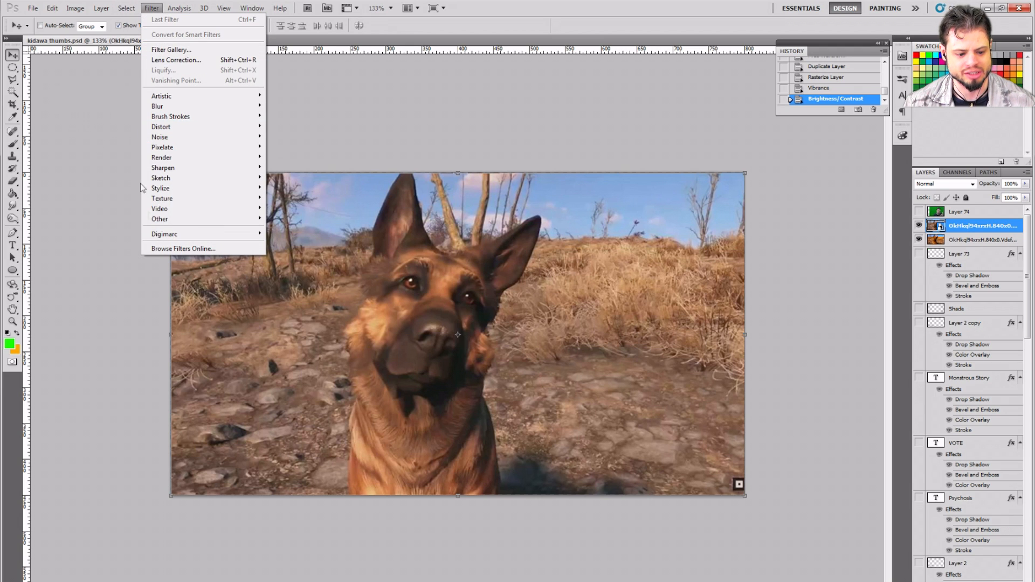
mouse_move(162, 219)
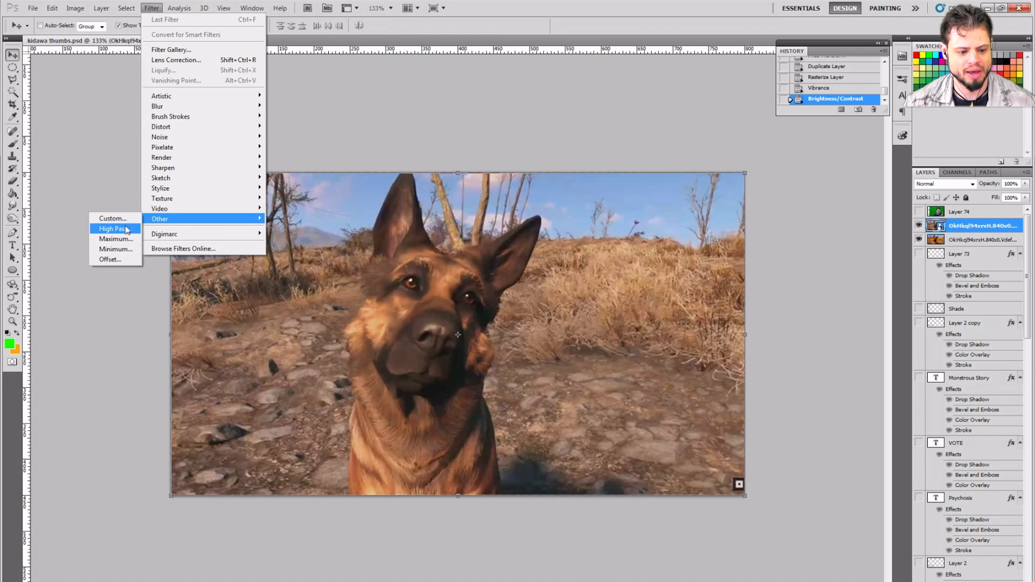
- Hide and reshow the selected untouched dog copy to compare it with the boosted layer beneath
left_click(974, 228)
left_click(920, 226)
left_click(919, 226)
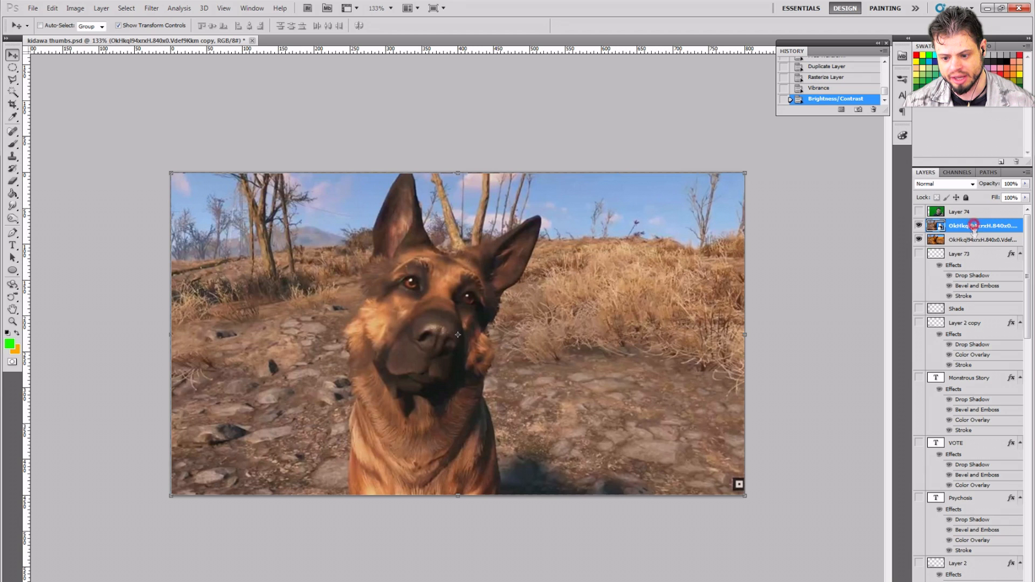
left_click(919, 226)
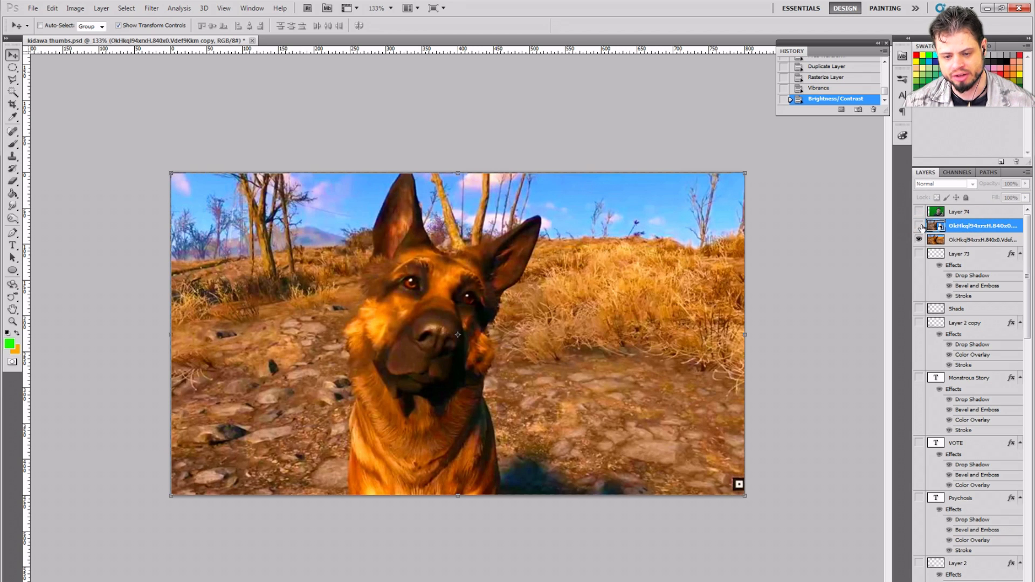
left_click(919, 226)
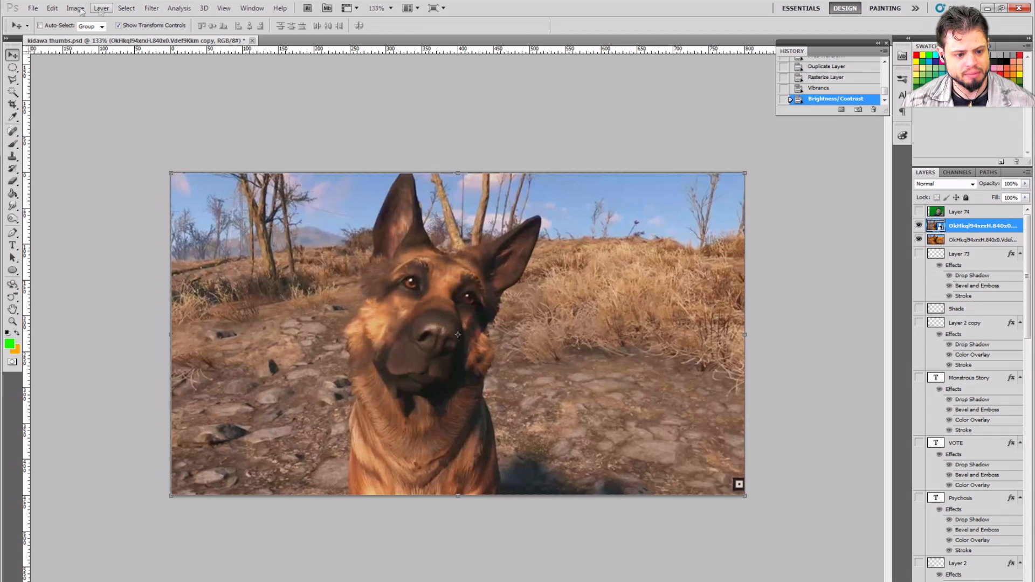
- Start the High Pass filter on the untouched dog copy and preview radii of 5.0 and 0.9 pixels
left_click(152, 8)
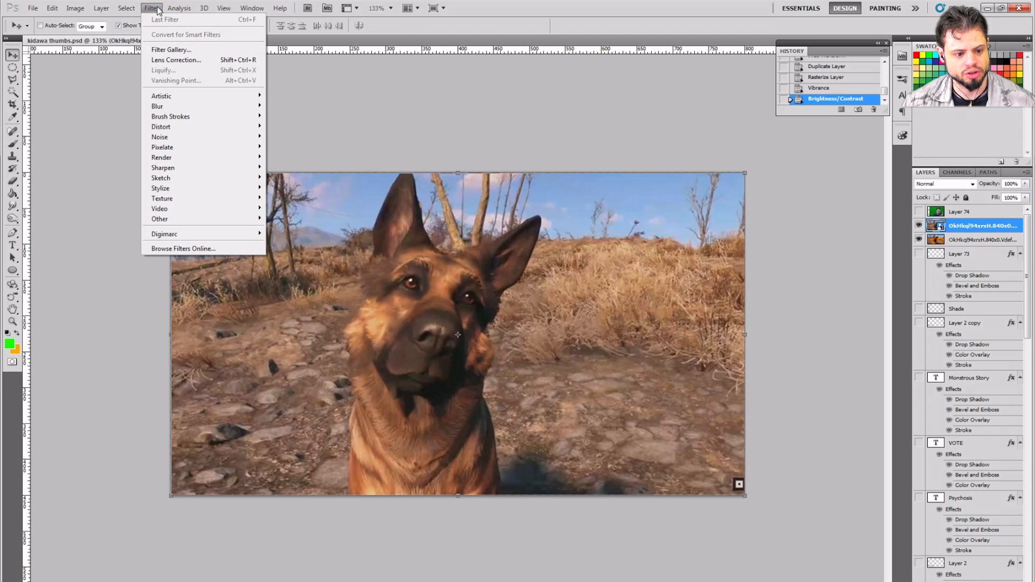
mouse_move(163, 220)
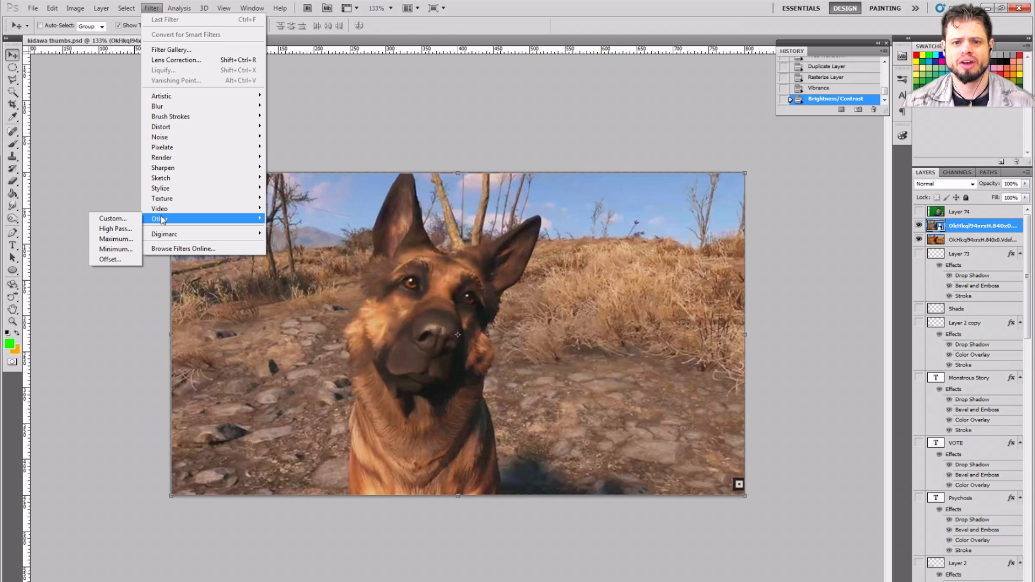
left_click(122, 231)
left_click_drag(717, 105, 774, 90)
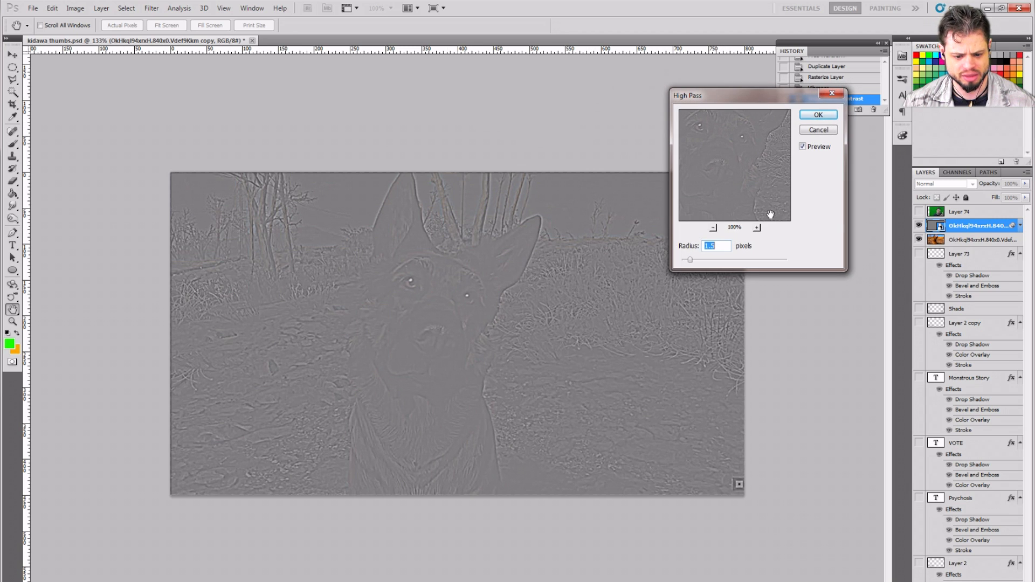
left_click_drag(690, 260, 711, 265)
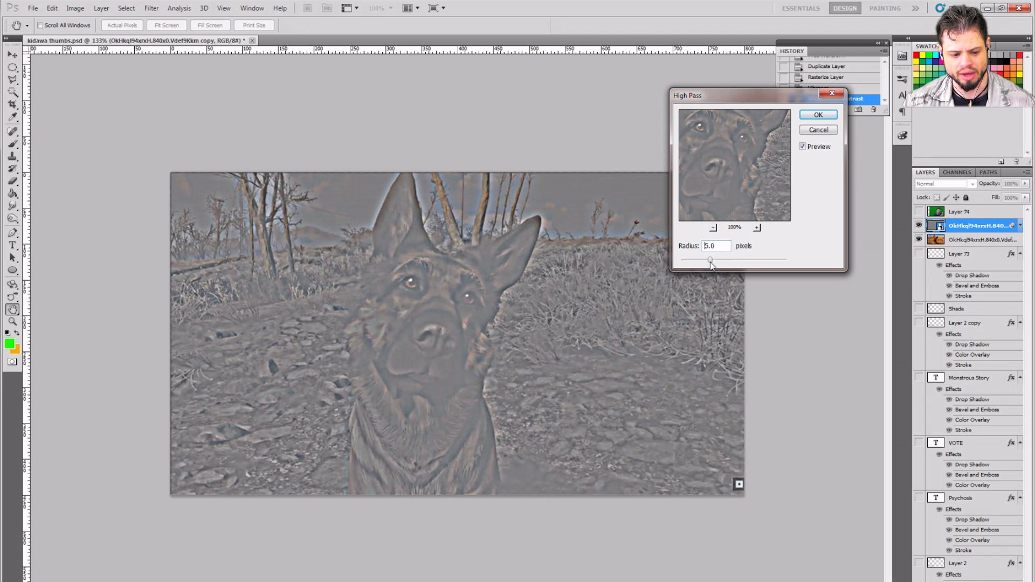
left_click_drag(711, 264, 691, 267)
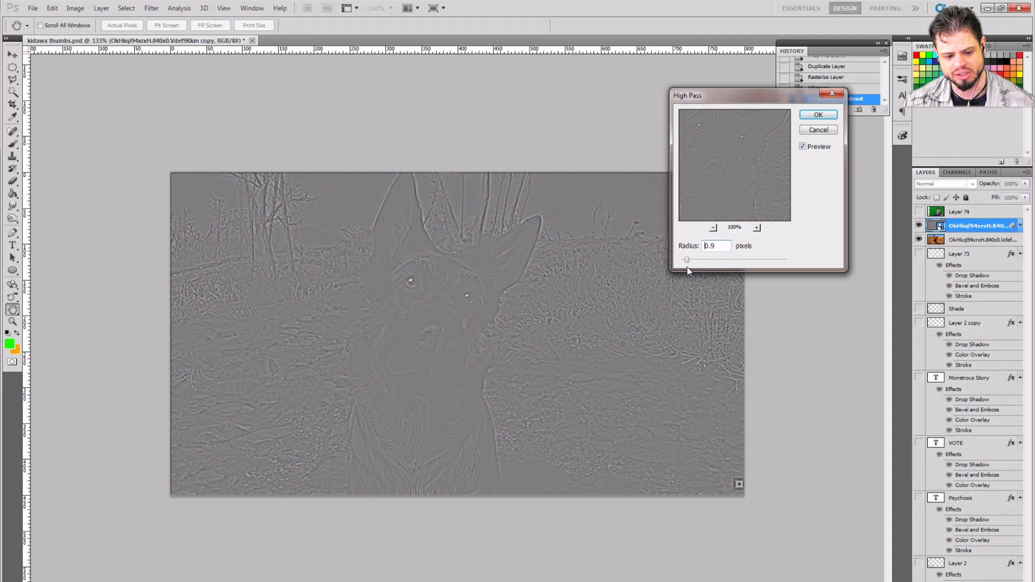
- Set the High Pass radius to 1.4 pixels and apply the filter to the dog copy
left_click_drag(688, 271, 690, 272)
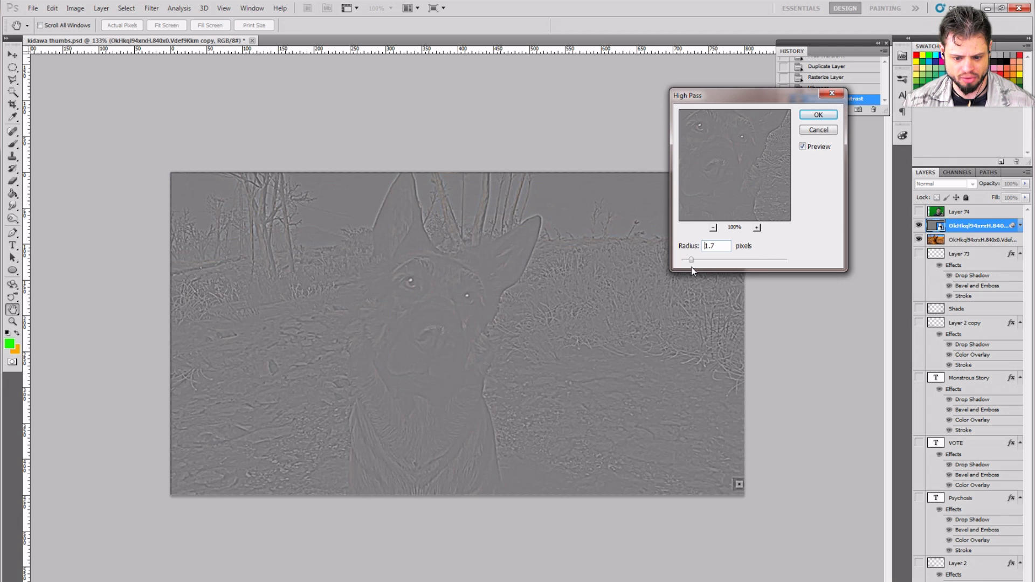
left_click_drag(694, 271, 692, 271)
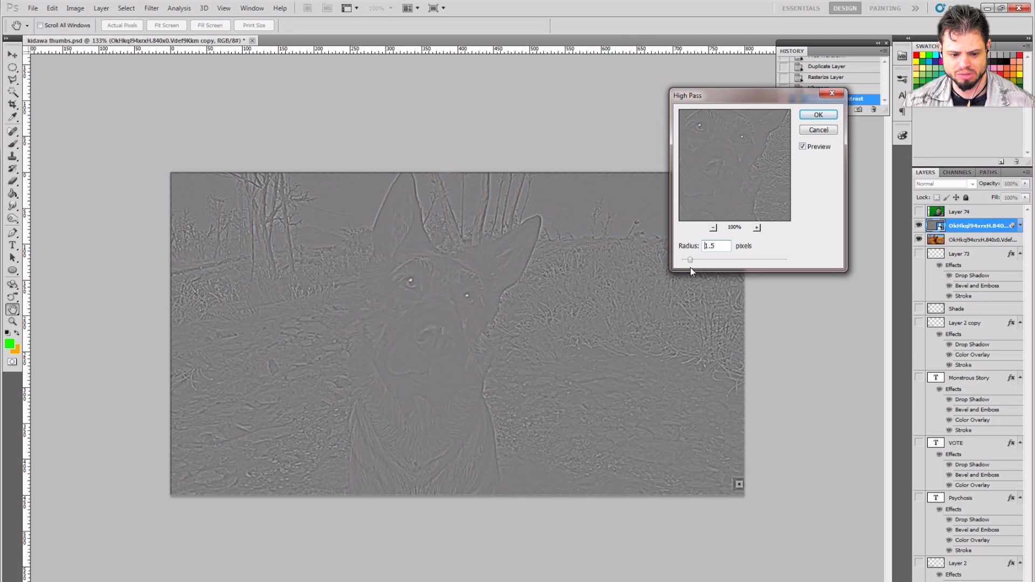
left_click_drag(691, 267, 691, 270)
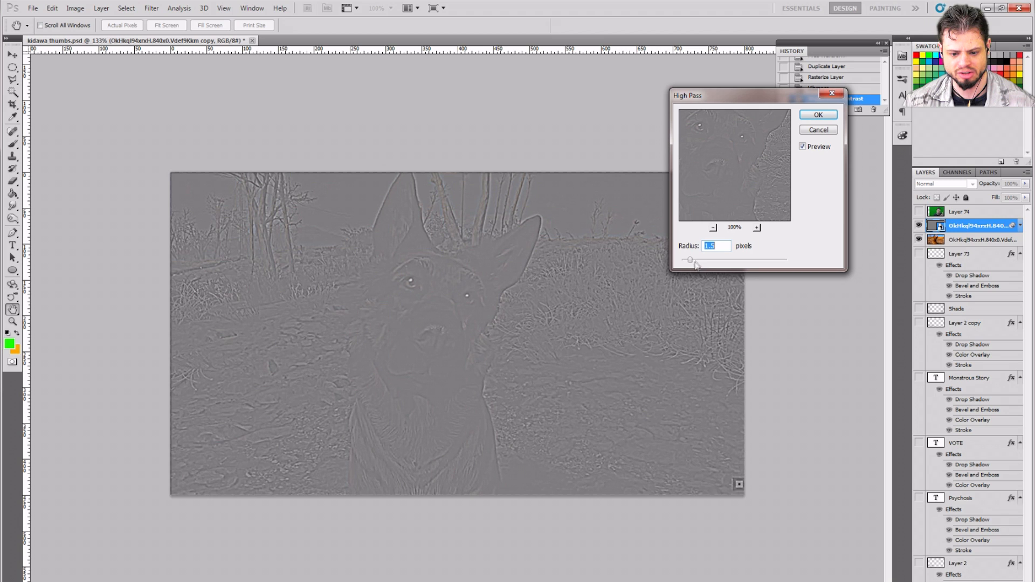
left_click(692, 262)
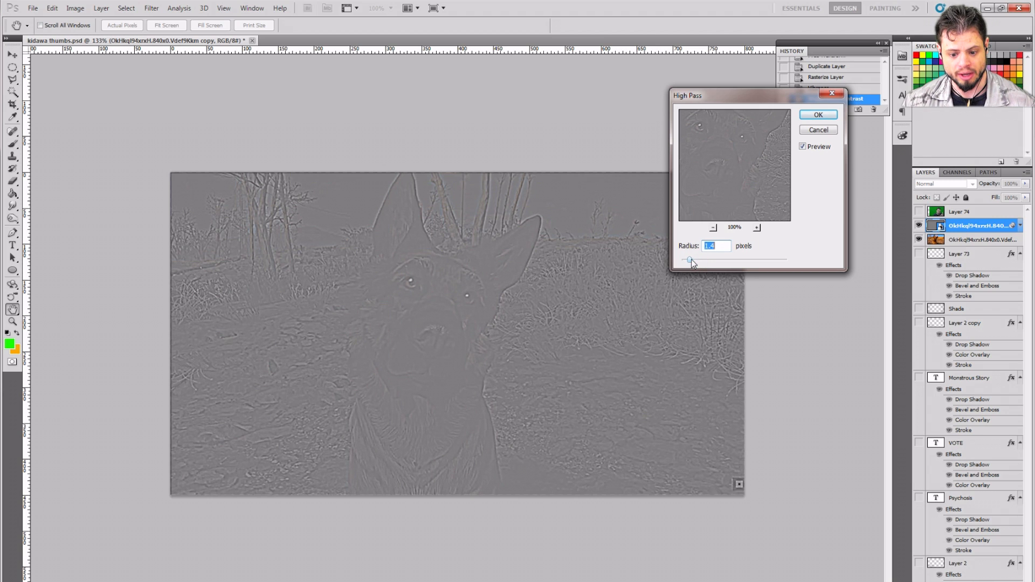
left_click(819, 115)
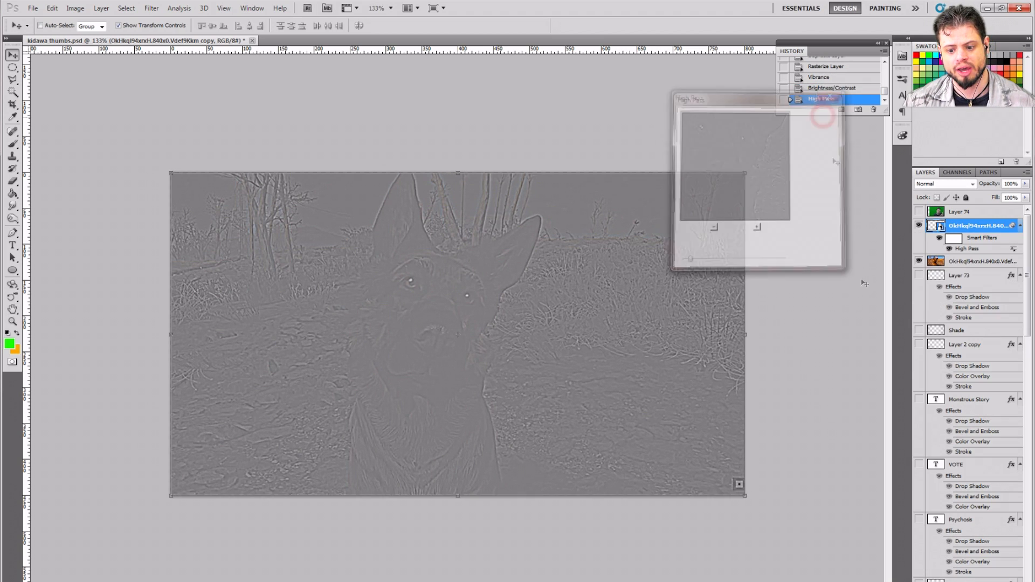
- Check the boosted dog layer beneath the High Pass copy, and set the copy's blend mode to Overlay
left_click(960, 261)
left_click(919, 227)
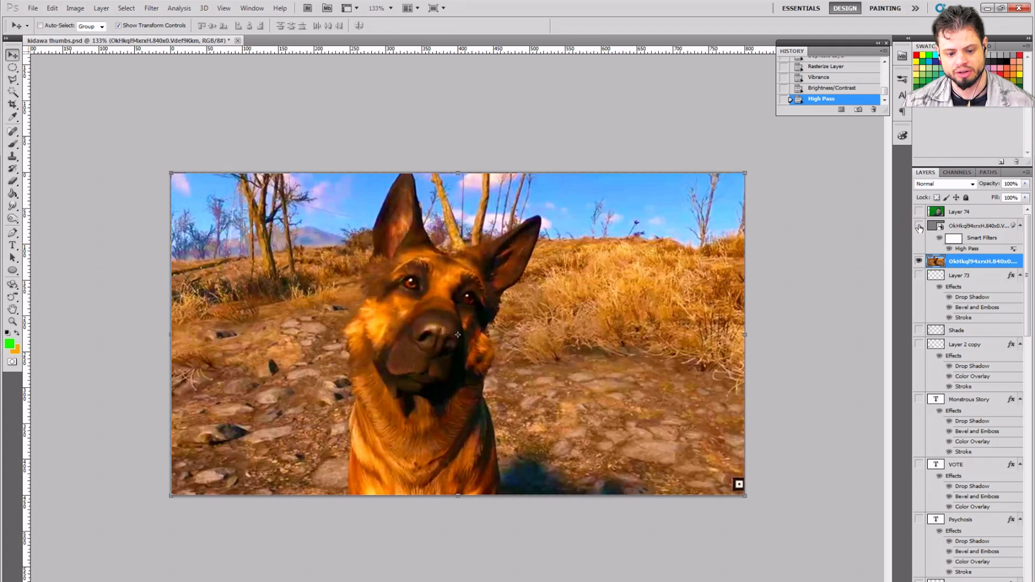
left_click(919, 227)
left_click(978, 229)
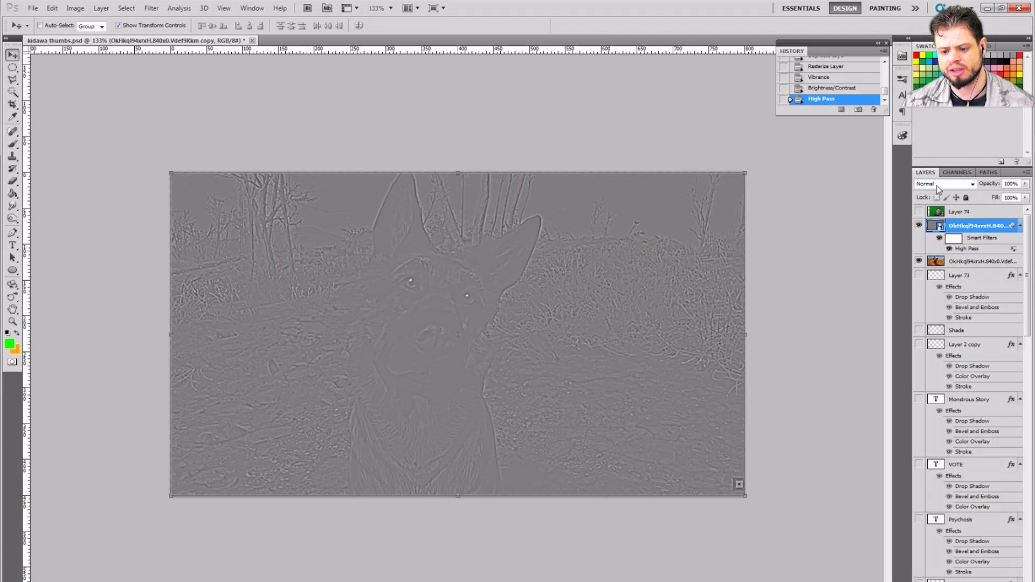
left_click(970, 185)
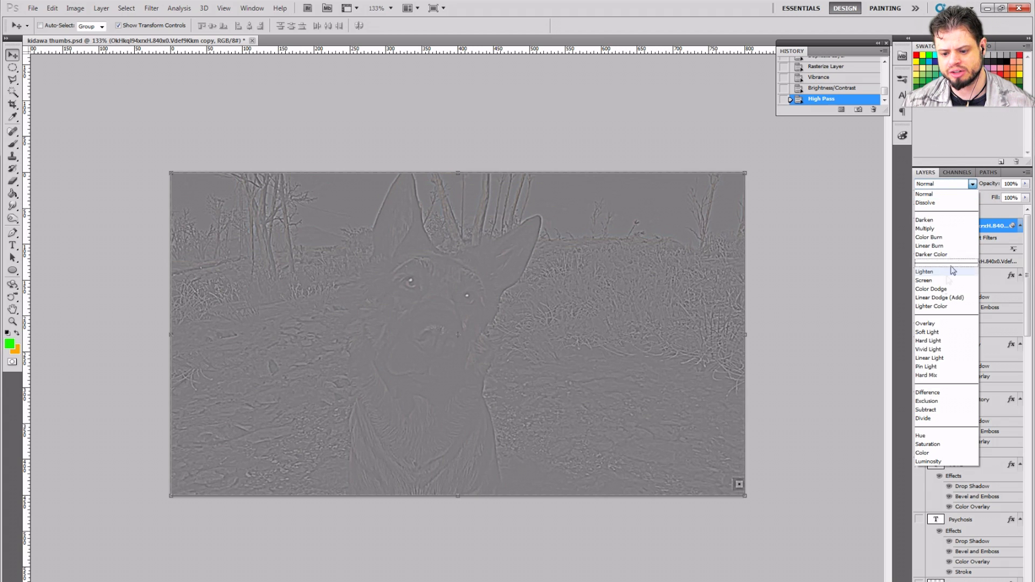
left_click(937, 325)
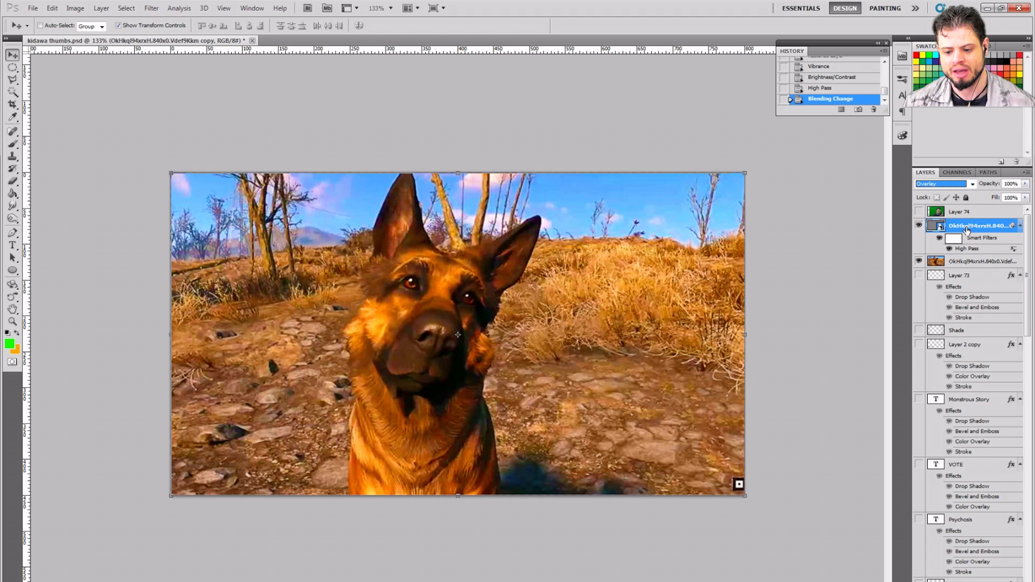
- Cycle the High Pass copy through neighbouring blend modes and return it to Overlay
left_click(931, 185)
left_click(930, 185)
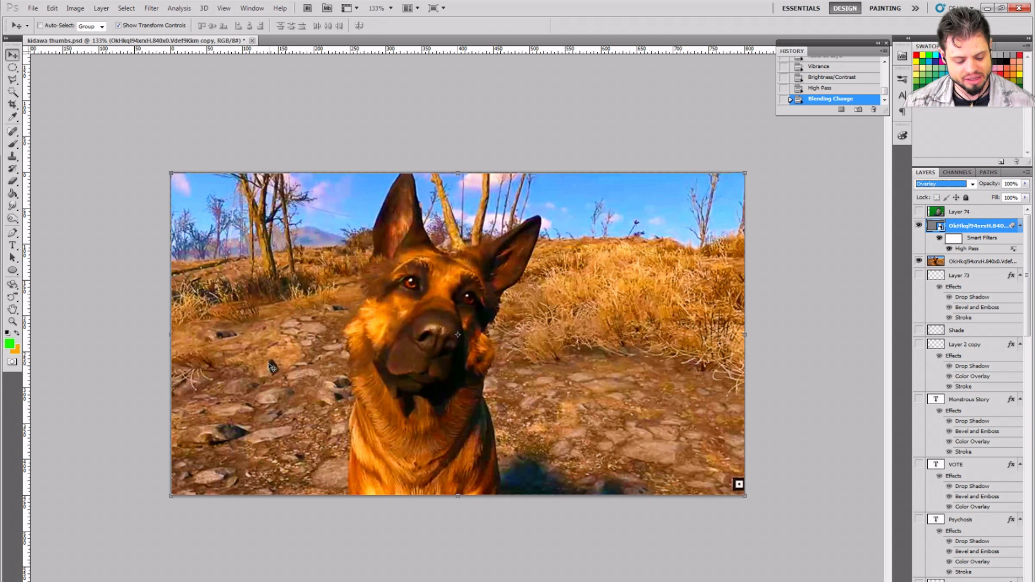
key("shift+minus")
key("shift+minus")
key("shift+plus")
key("shift+plus")
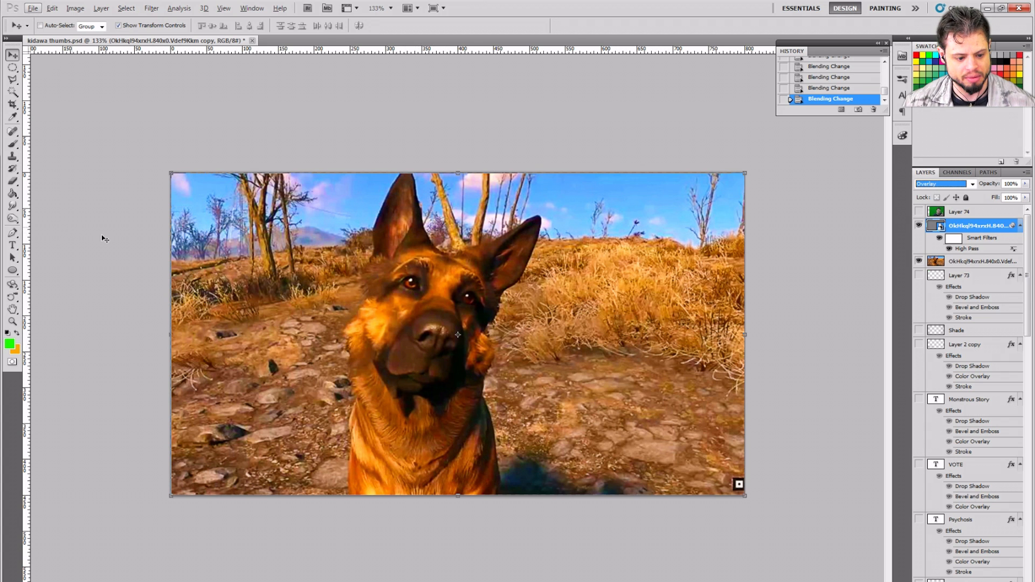
- Compare the zoomed-in dog picture with the High Pass copy hidden and shown several times
key("ctrl+t")
left_click(558, 246)
key("ctrl+plus")
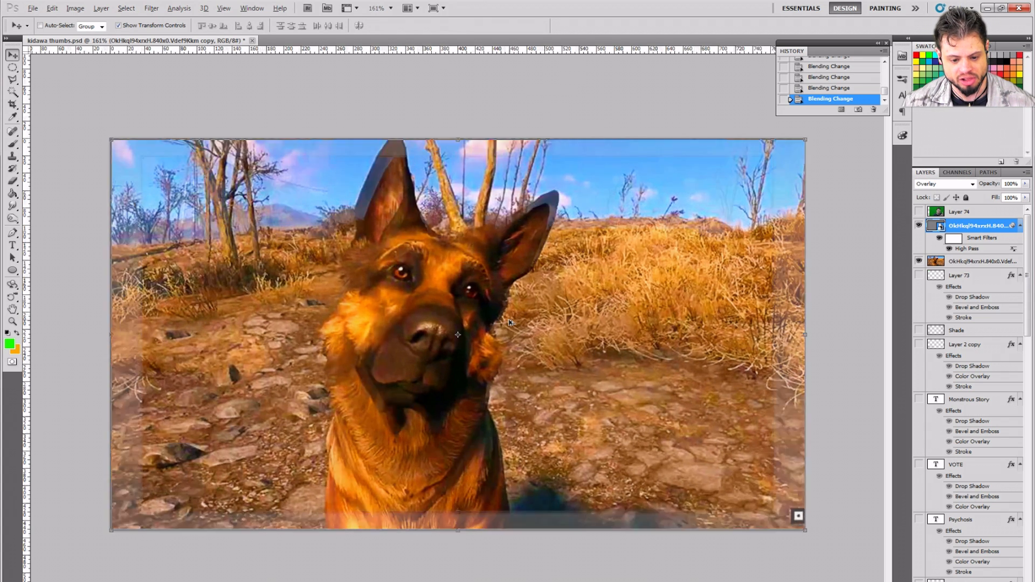
key("ctrl+plus")
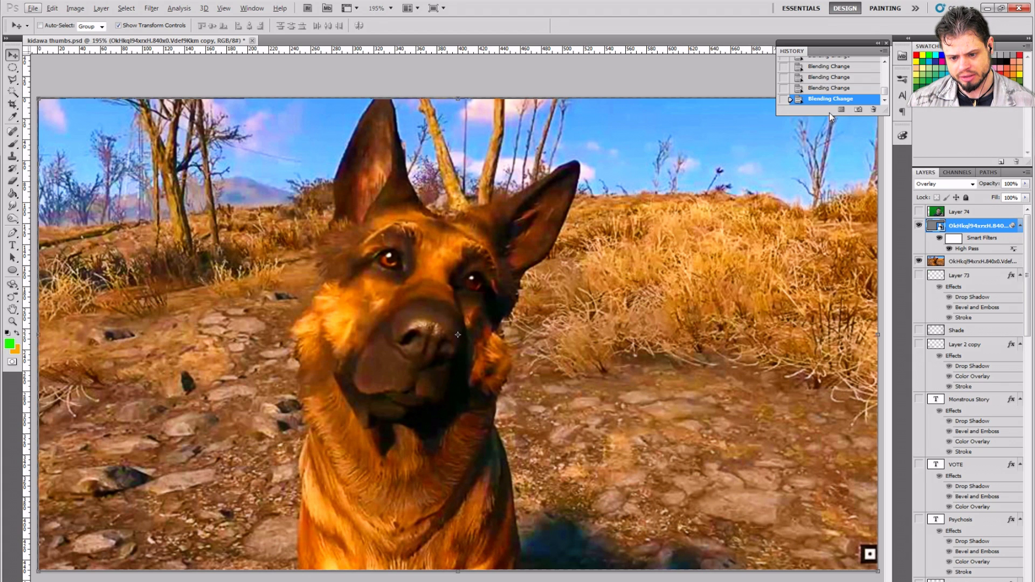
left_click(919, 225)
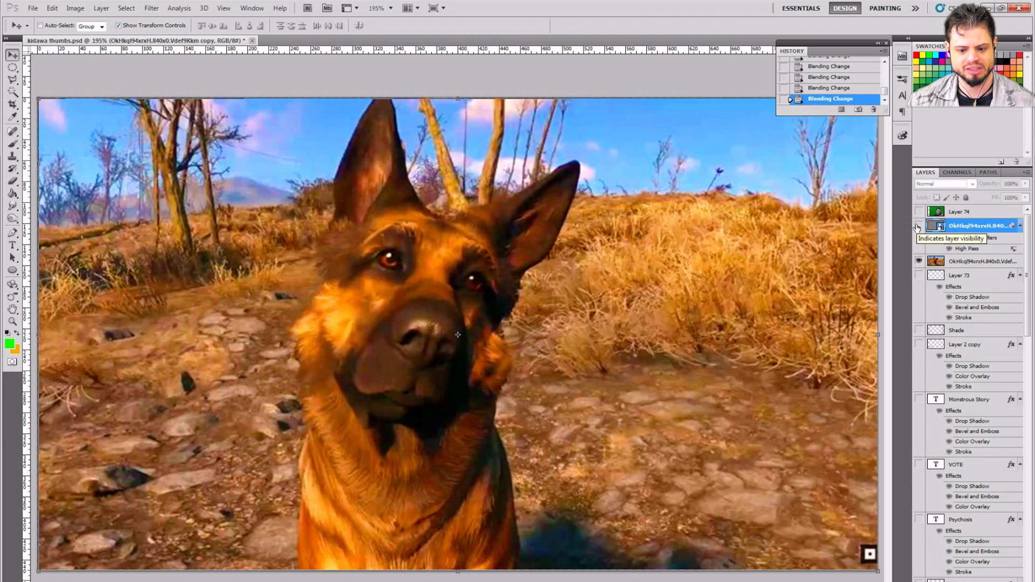
left_click(919, 226)
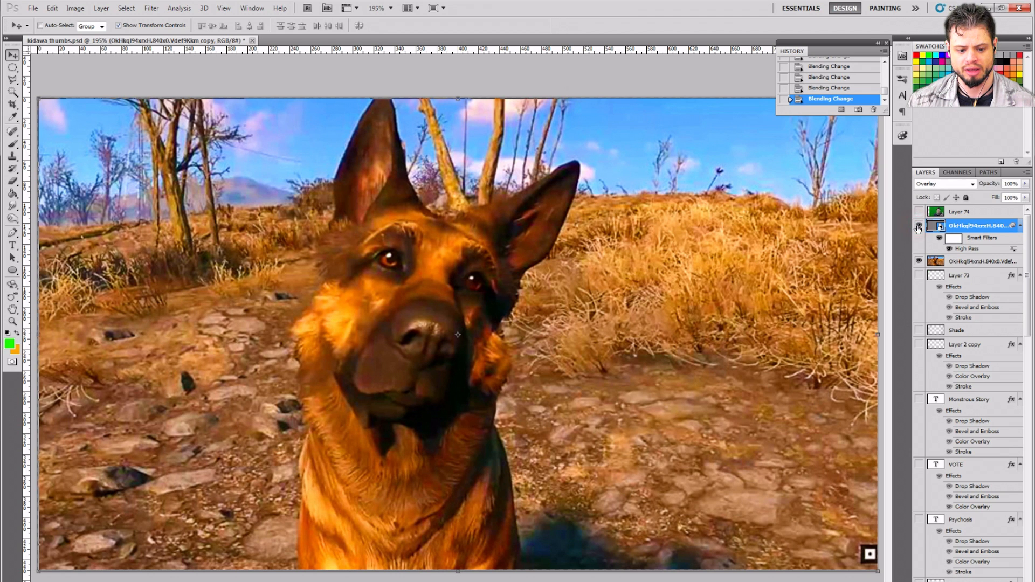
left_click(918, 227)
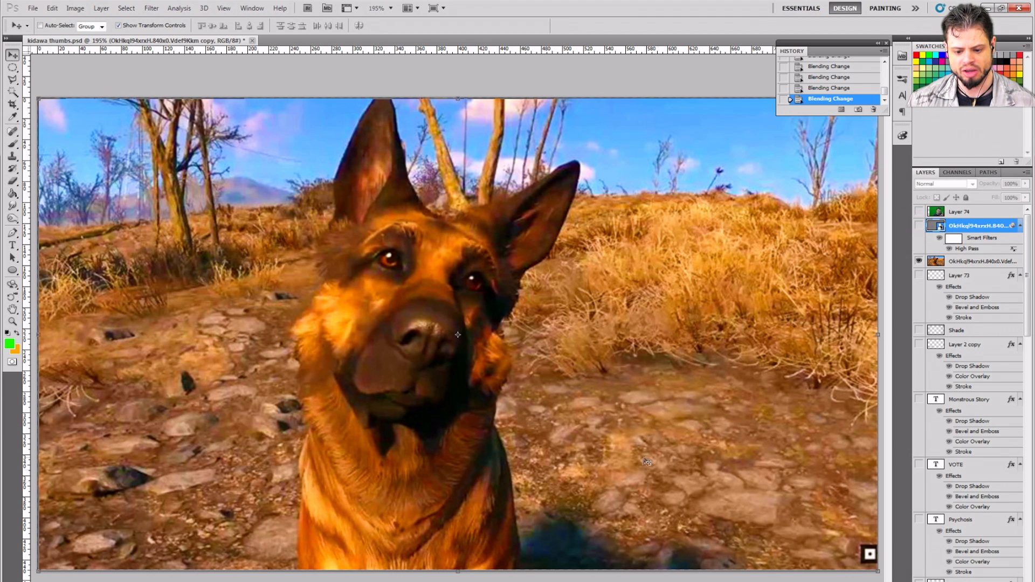
left_click(919, 226)
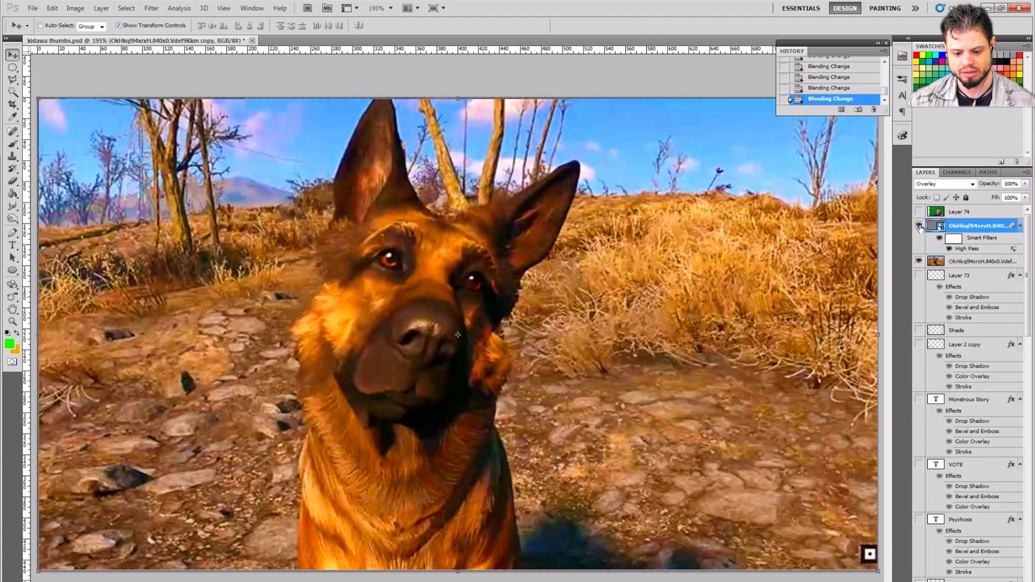
left_click(920, 227)
left_click(920, 227)
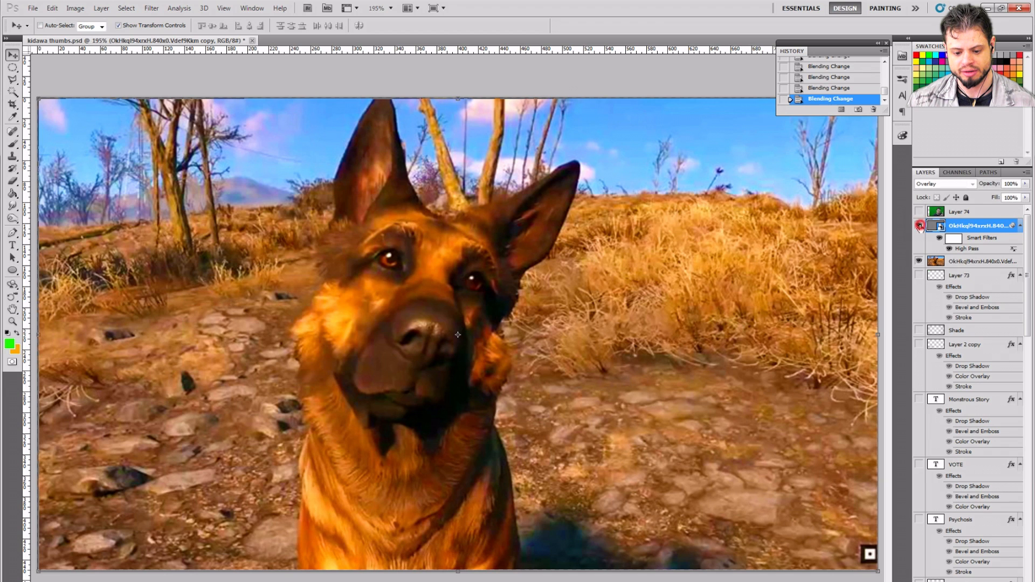
left_click(920, 227)
left_click(919, 227)
left_click(920, 227)
left_click(920, 227)
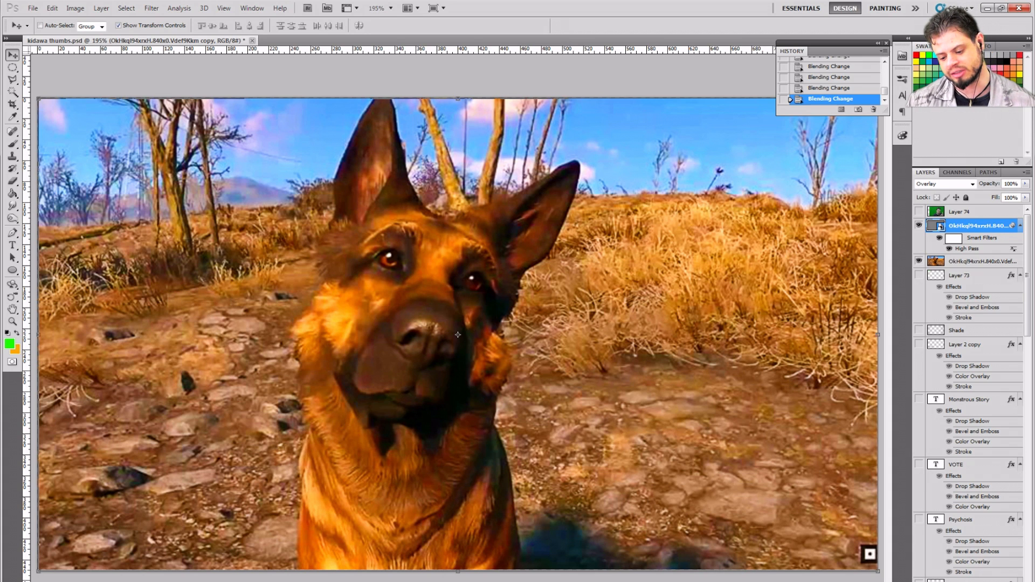
- Duplicate the High Pass copy and compare the picture with the two High Pass layers hidden and shown
right_click(990, 226)
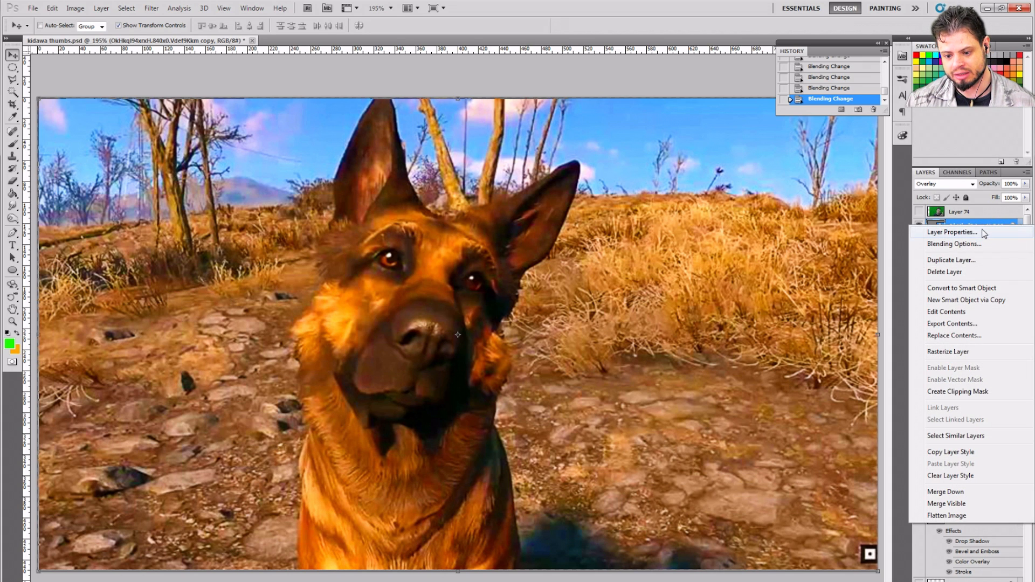
left_click(965, 261)
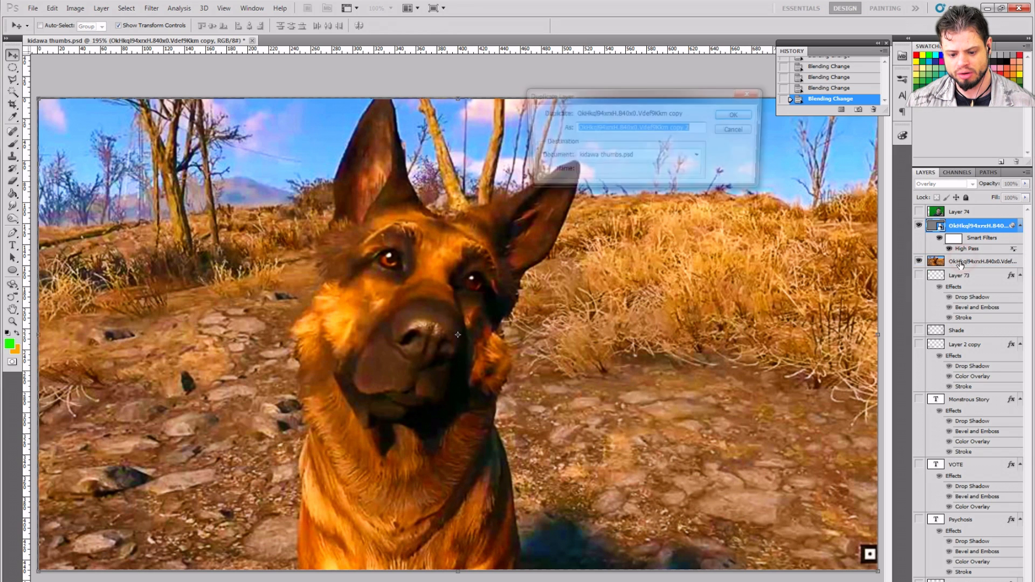
left_click(737, 115)
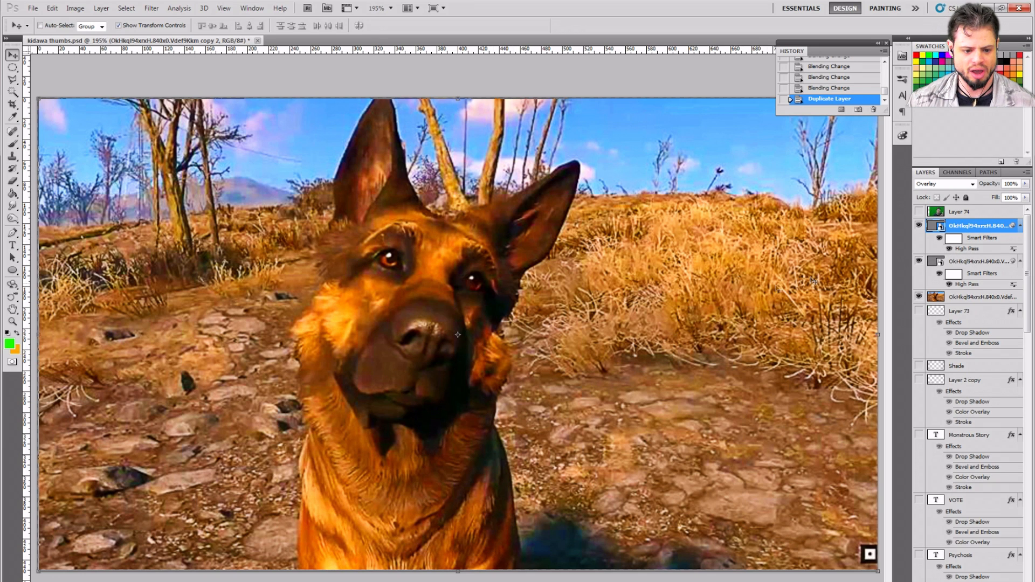
left_click(919, 225)
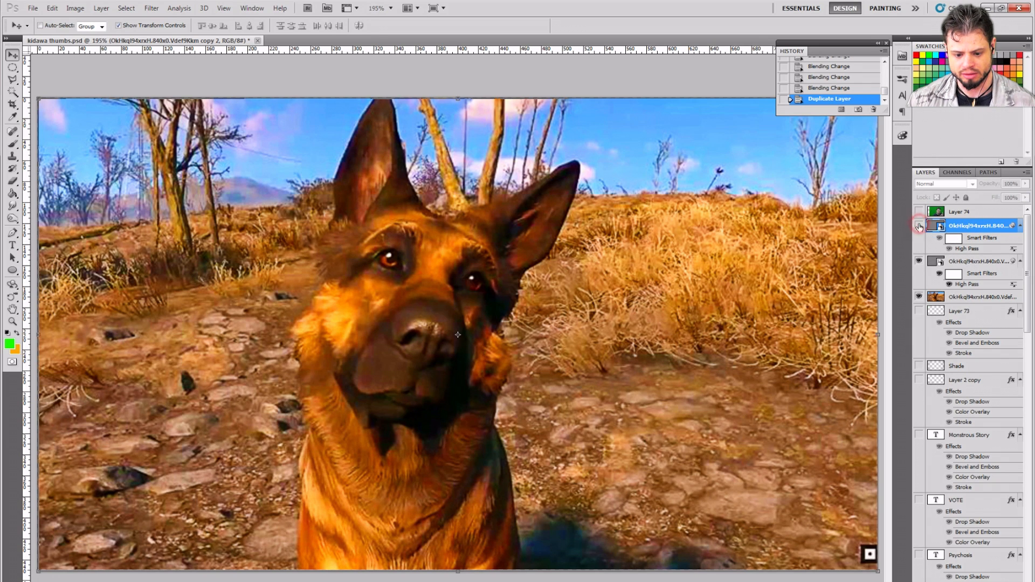
left_click(920, 261)
left_click(920, 261)
left_click(919, 226)
- Merge the two High Pass layers into one and set the merged layer's blend mode to Overlay
scroll(458, 310, "down", 4)
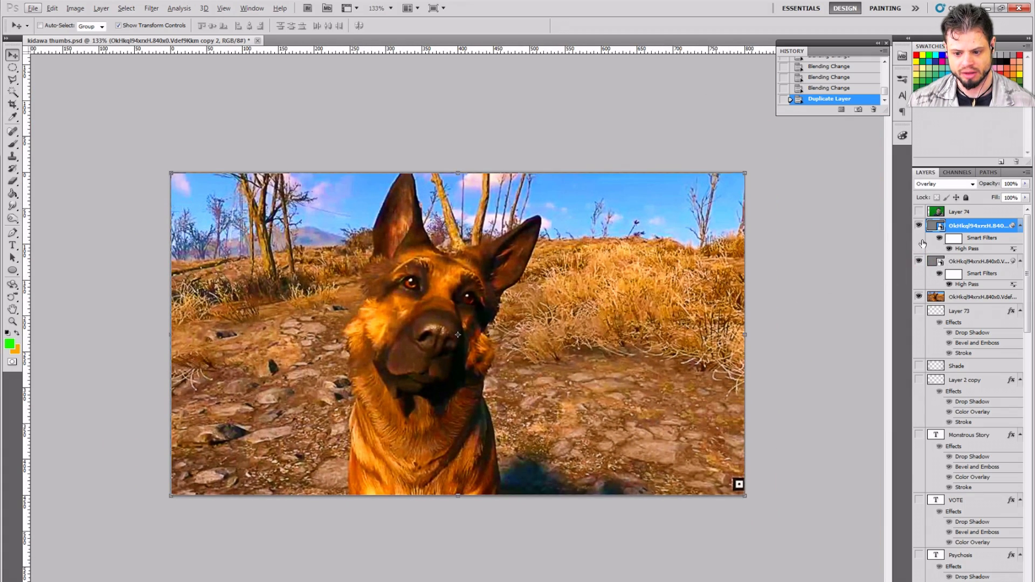
left_click(981, 261, "ctrl")
right_click(981, 262)
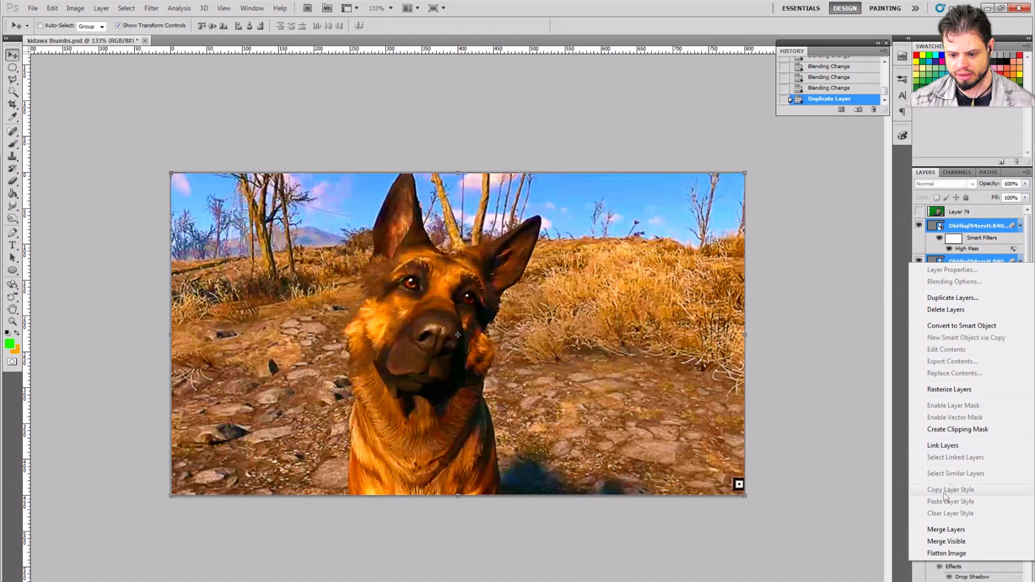
left_click(947, 534)
key("alt+shift+o")
- Examine the picture at several zoom levels with the merged High Pass layer hidden and shown
left_click(920, 225)
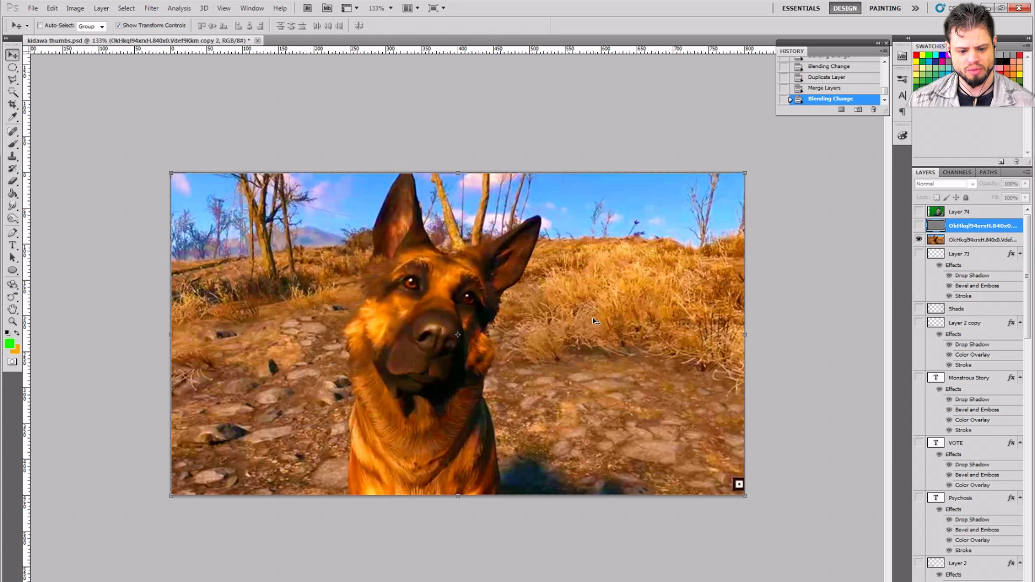
key("alt")
key("alt")
left_click(138, 270)
scroll(479, 290, "down", 2)
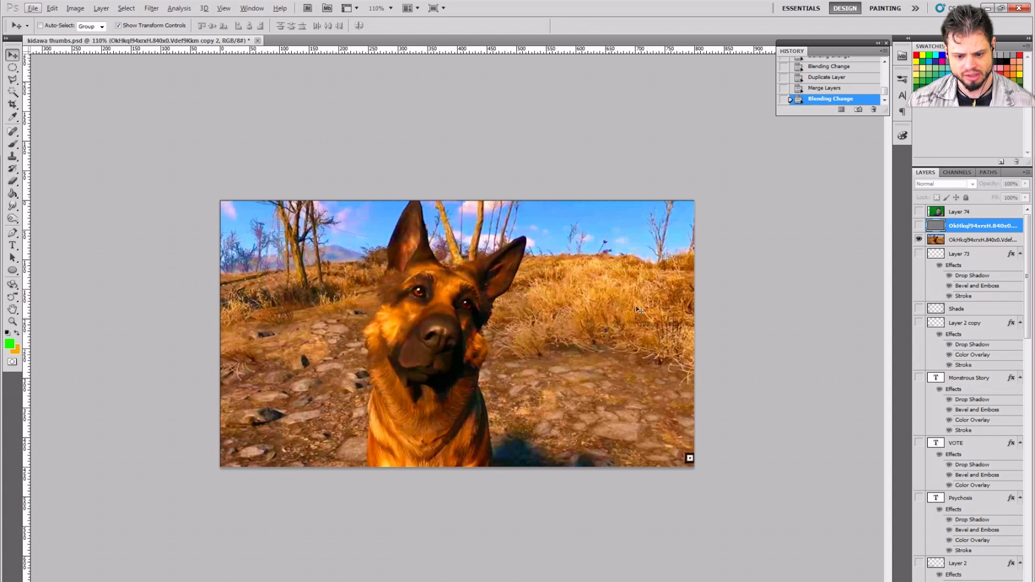
left_click(919, 226)
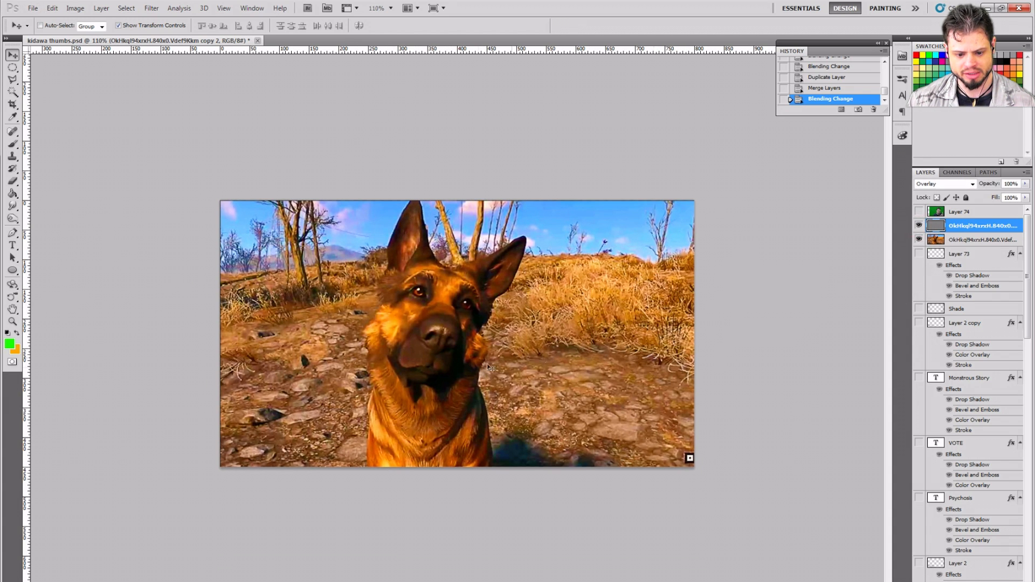
scroll(504, 345, "up", 3)
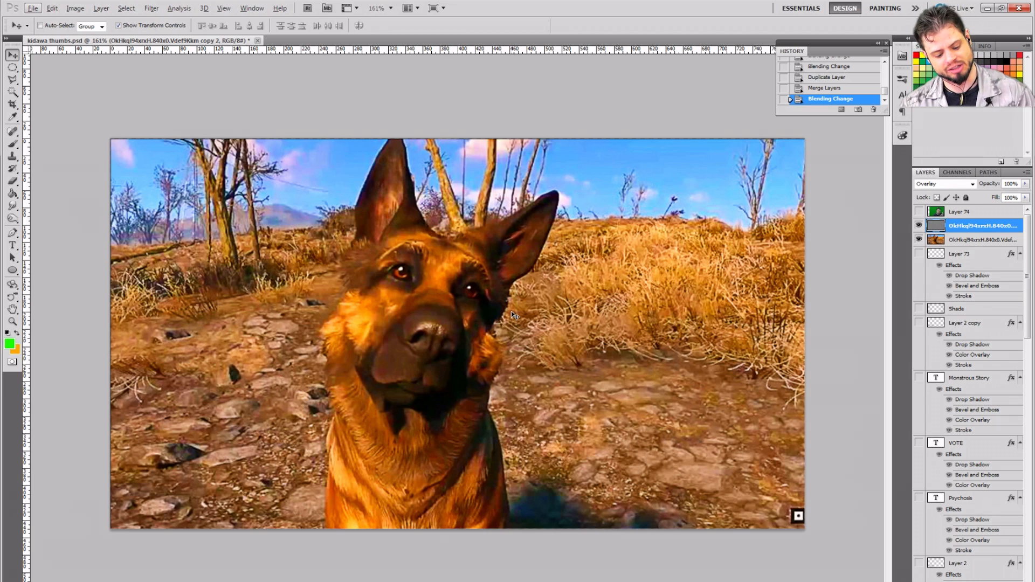
scroll(511, 313, "down", 2)
scroll(511, 313, "down", 1)
scroll(506, 314, "down", 1)
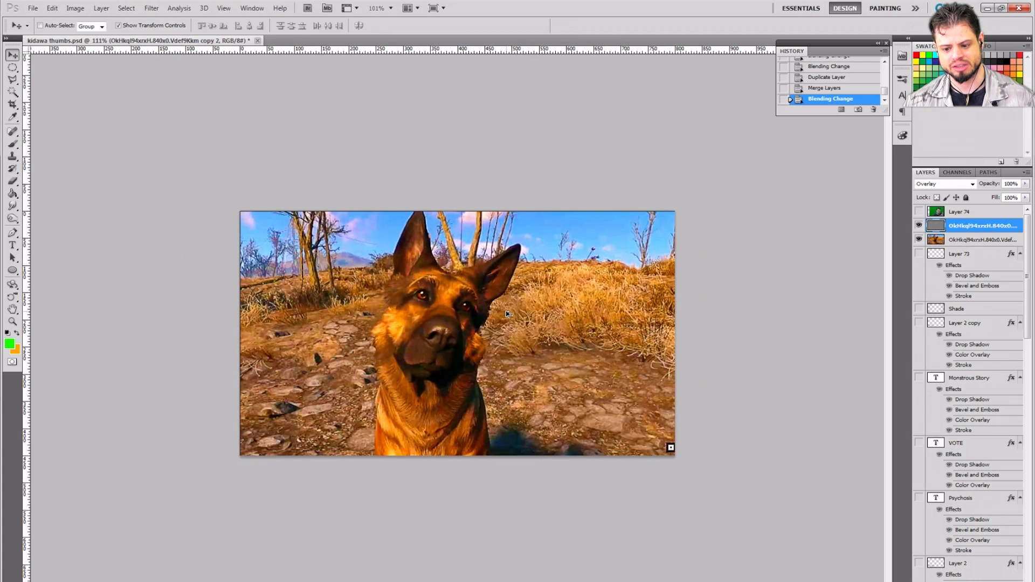
scroll(506, 311, "up", 1)
- Select the merged High Pass layer and the boosted dog layer together and scale both to about 104%, past the canvas edges
left_click(958, 239)
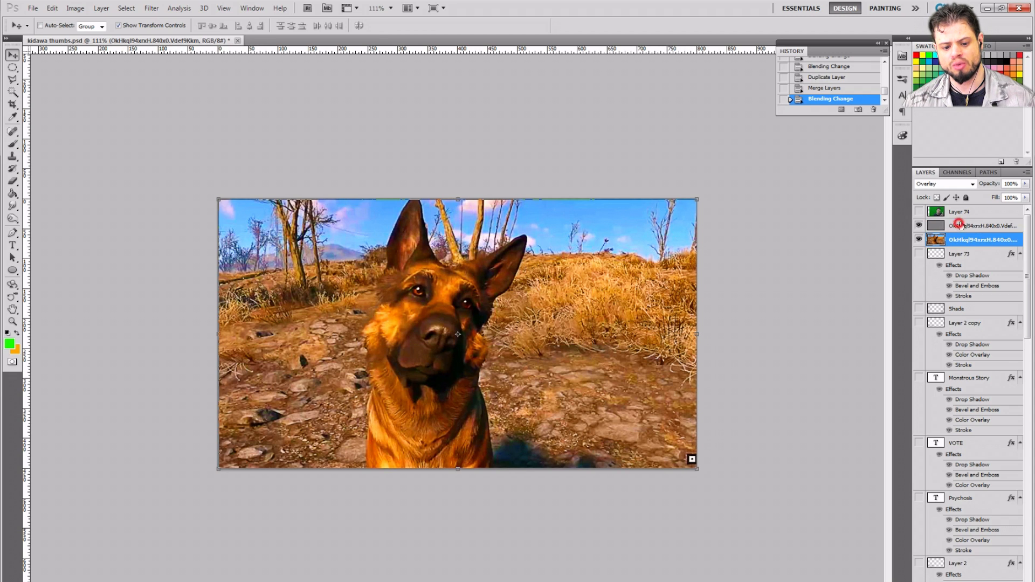
left_click(958, 228)
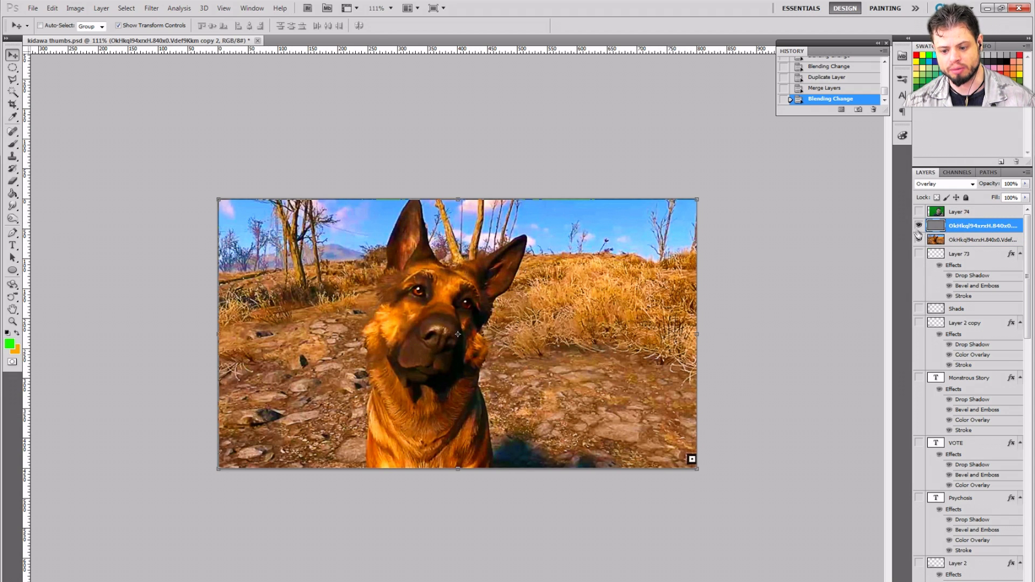
left_click(961, 229)
left_click(956, 240)
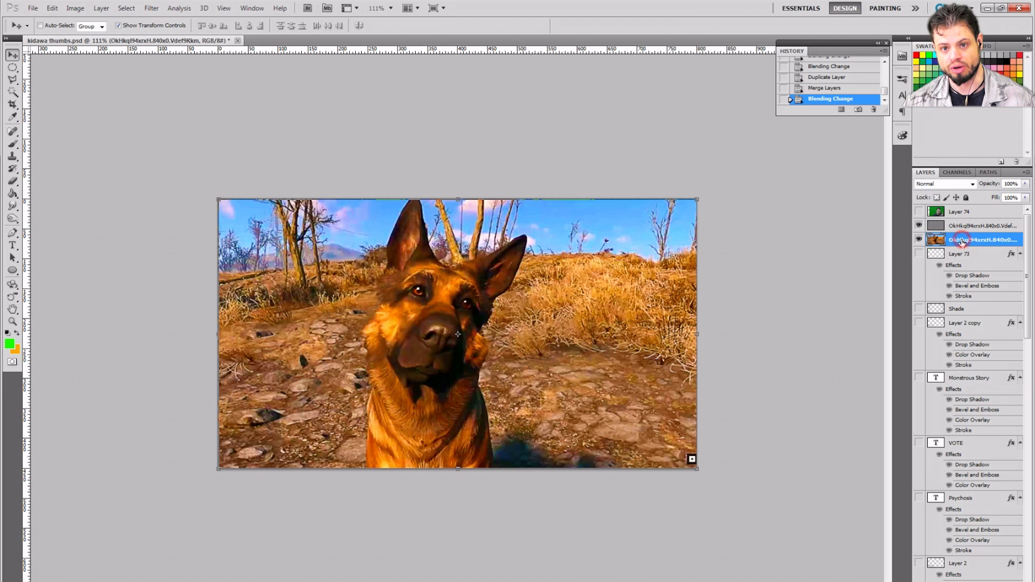
left_click(962, 227)
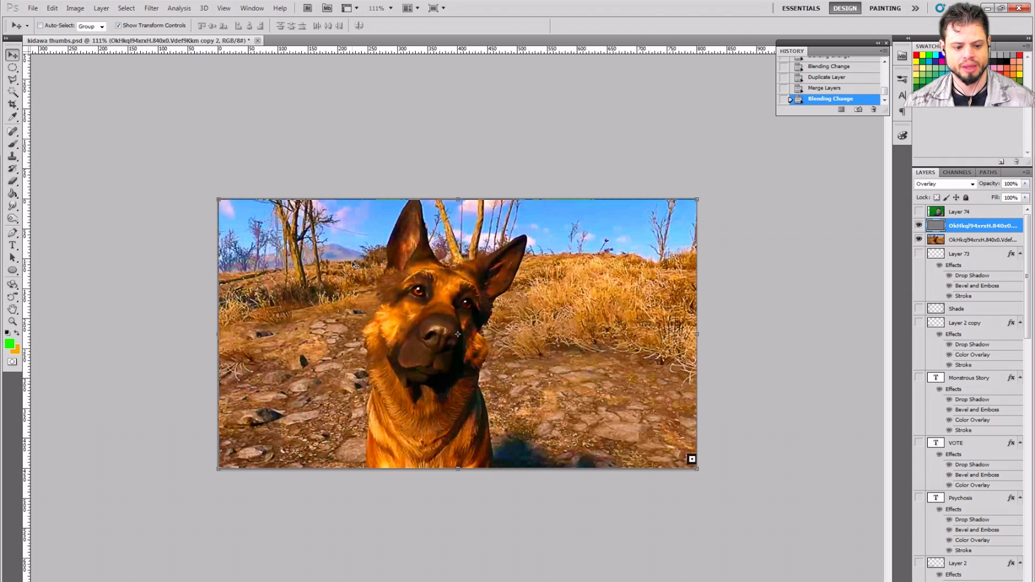
left_click(970, 239, "shift")
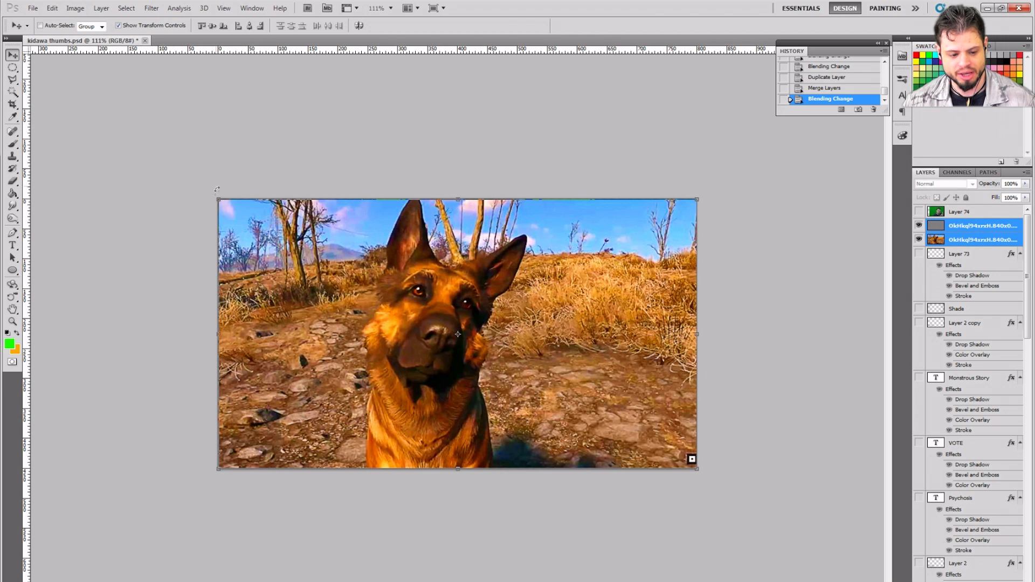
left_click_drag(211, 195, 209, 191)
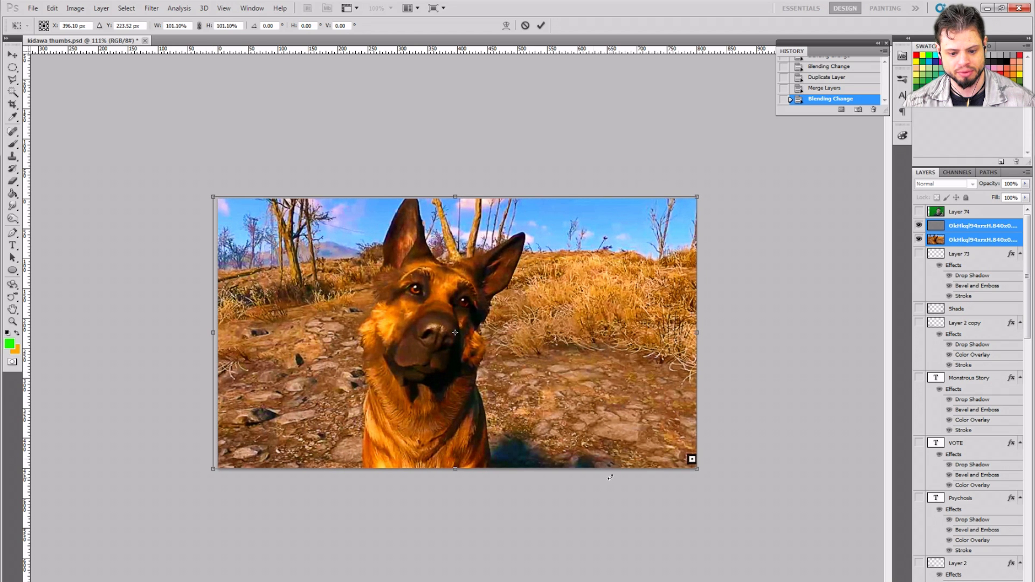
mouse_move(695, 470)
left_mouse_down()
mouse_move(708, 475)
mouse_move(677, 467)
mouse_move(707, 484)
left_mouse_up()
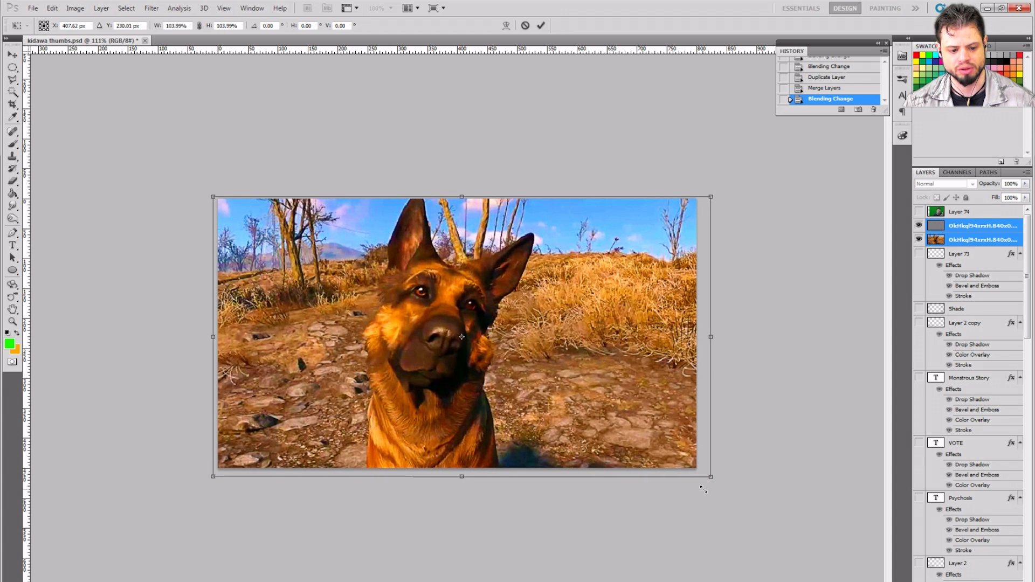
key("Return")
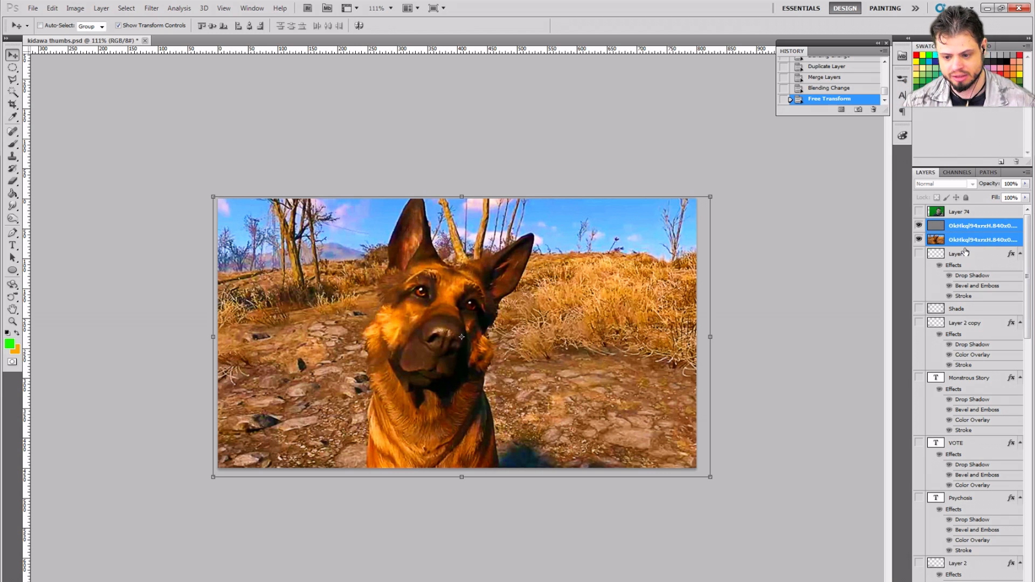
- Place the Monstrous Story text layer visibly above the dog layers and open its layer style settings, clear of the text
left_click(938, 253)
left_click_drag(968, 378, 967, 221)
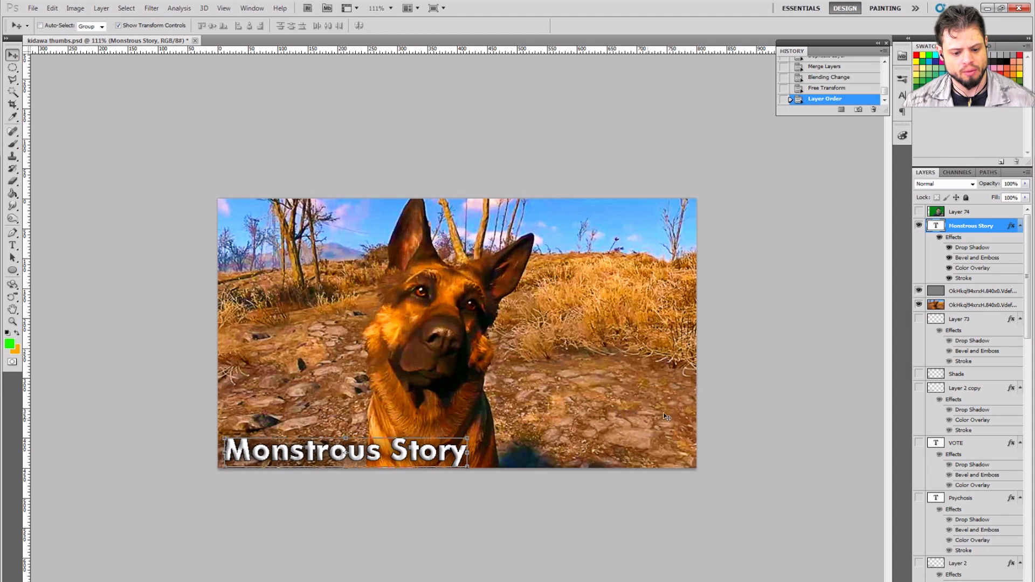
left_click(1009, 227)
left_click(998, 226)
left_click(998, 227)
left_click_drag(178, 79, 726, 135)
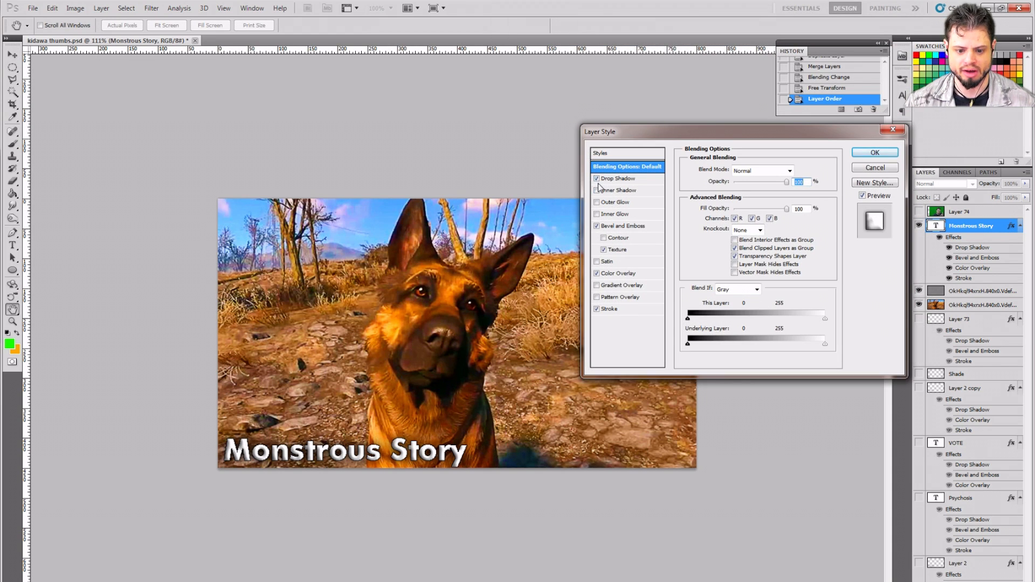
- Compare the Monstrous Story text with its Bevel and Emboss, Stroke and Color Overlay effects switched off and on
left_click(597, 226)
left_click(596, 226)
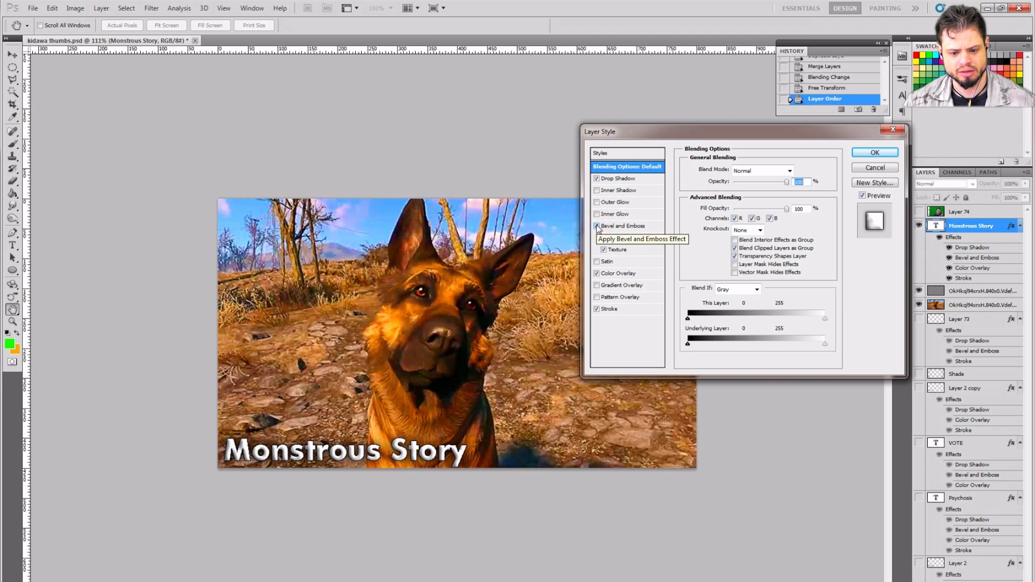
left_click(874, 152)
double_click(1000, 229)
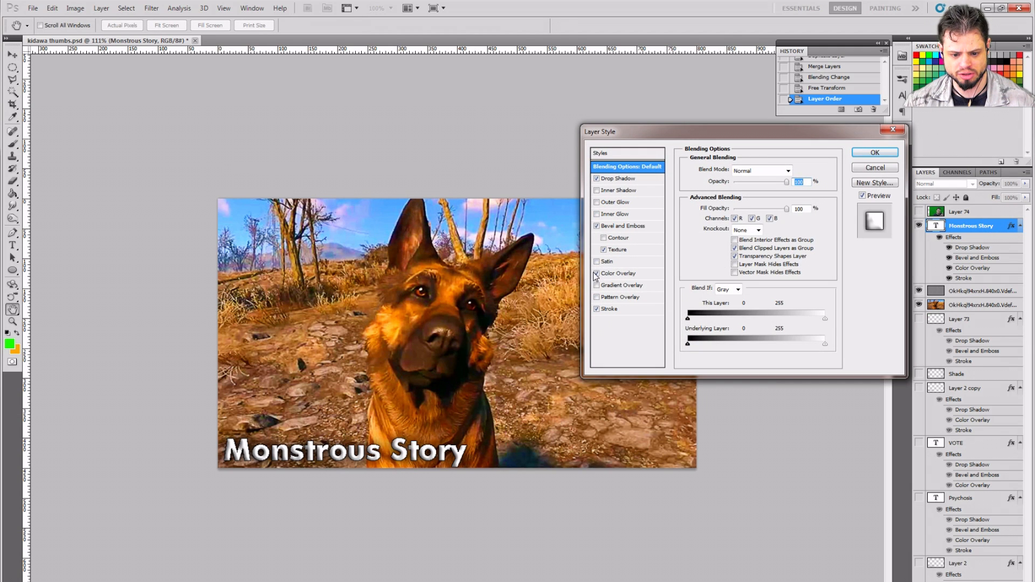
left_click(596, 310)
left_click(597, 310)
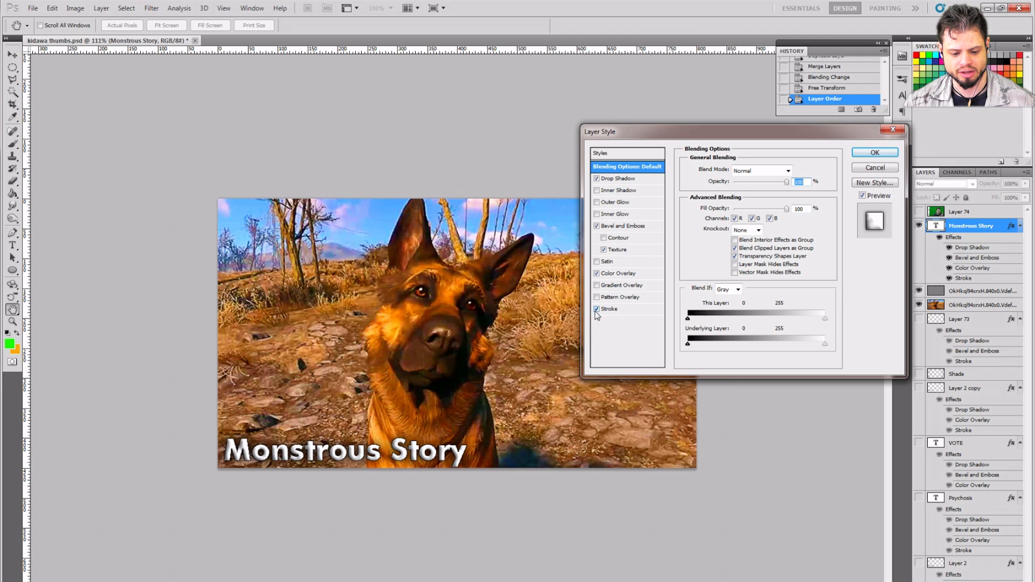
left_click(597, 273)
left_click(597, 274)
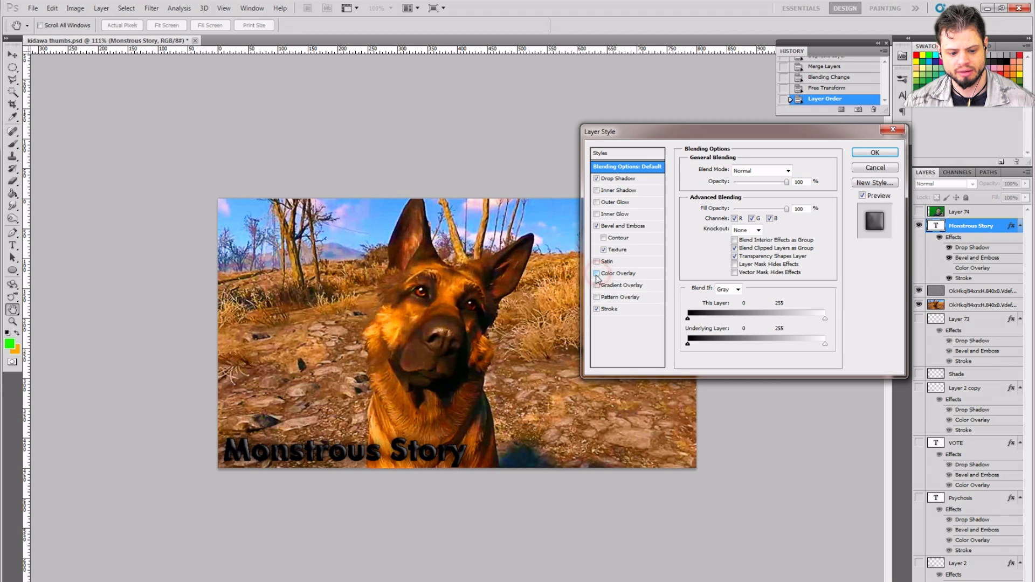
left_click(597, 273)
left_click(597, 273)
left_click(596, 274)
left_click(597, 273)
- Give the Monstrous Story text a pure red Color Overlay at 100% opacity and switch off its Bevel and Emboss and Drop Shadow
left_click(610, 275)
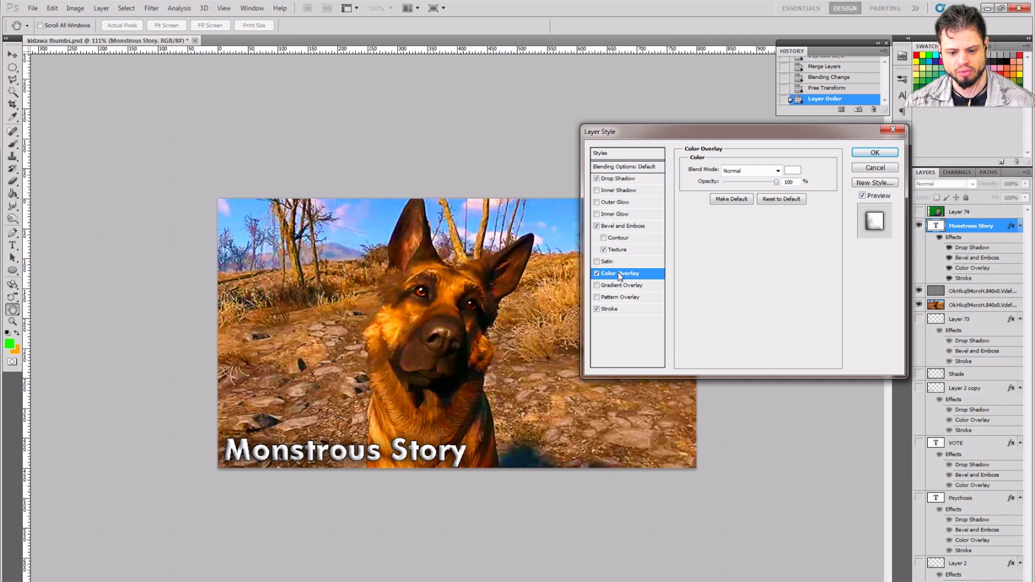
left_click(795, 169)
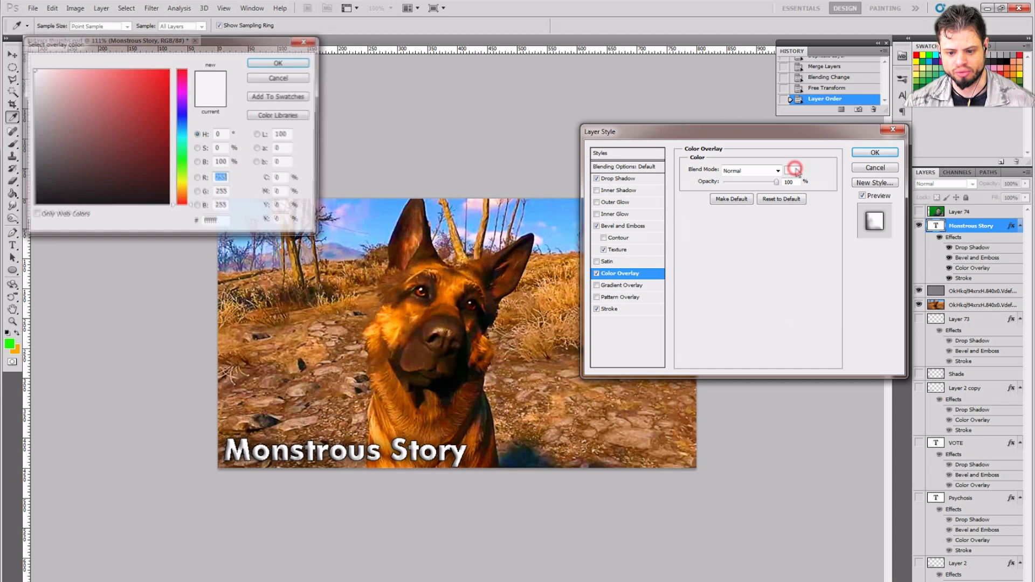
left_click_drag(95, 126, 281, 19)
left_click(280, 63)
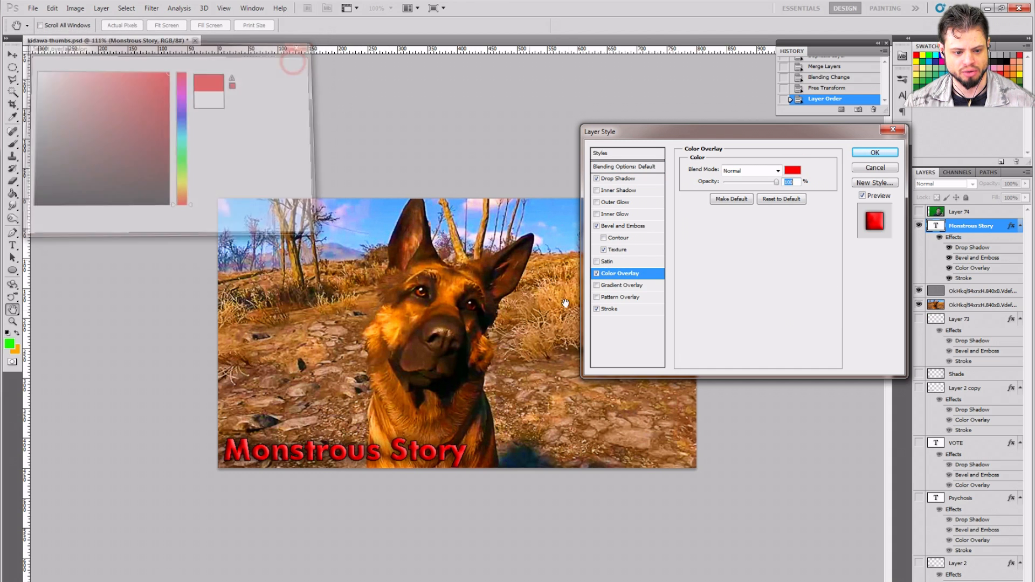
left_click(787, 201)
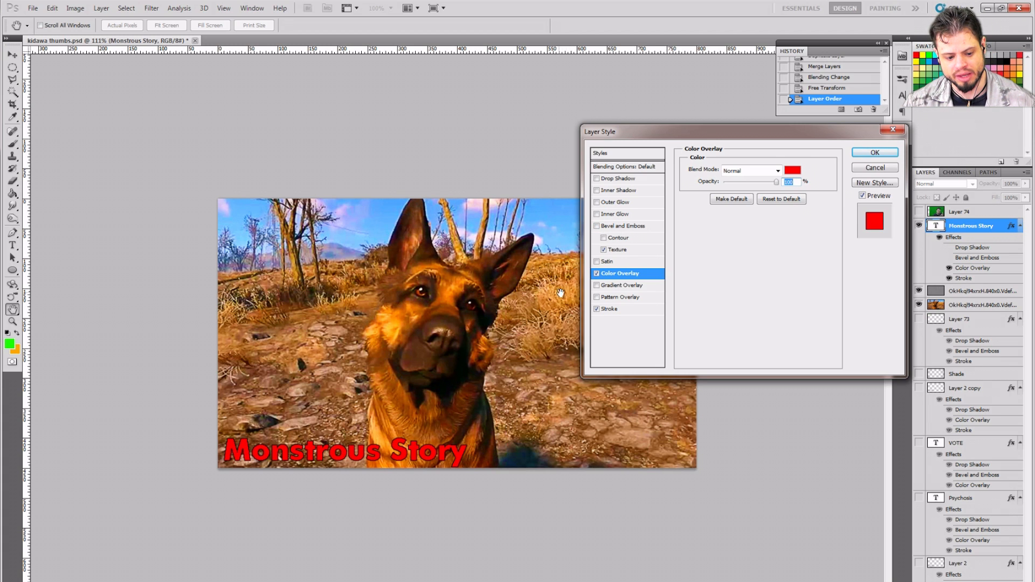
- Enable the text's black Drop Shadow, try a larger distance, and set it to 0 px distance and 100% opacity
left_click(623, 180)
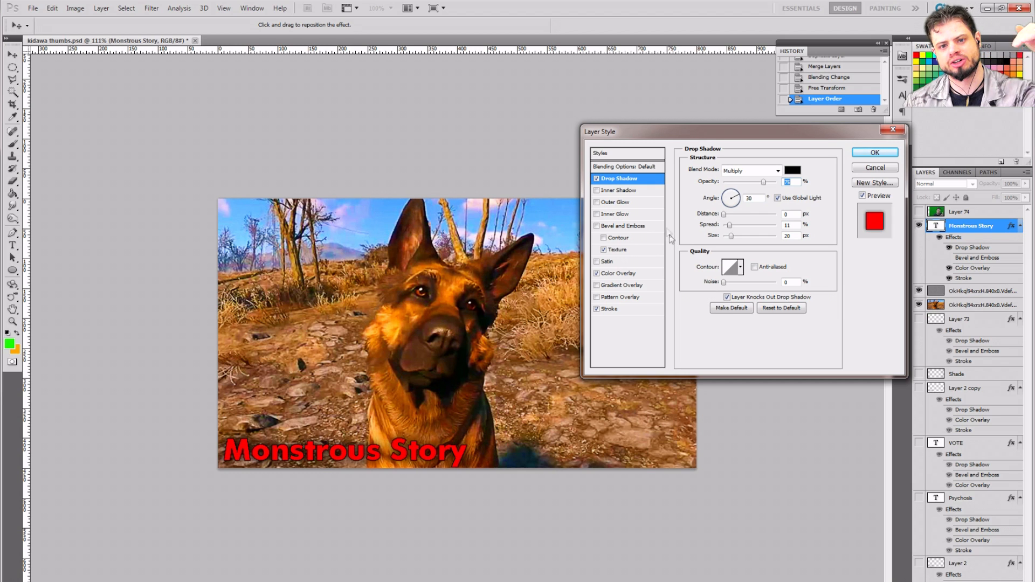
left_click_drag(726, 218, 735, 218)
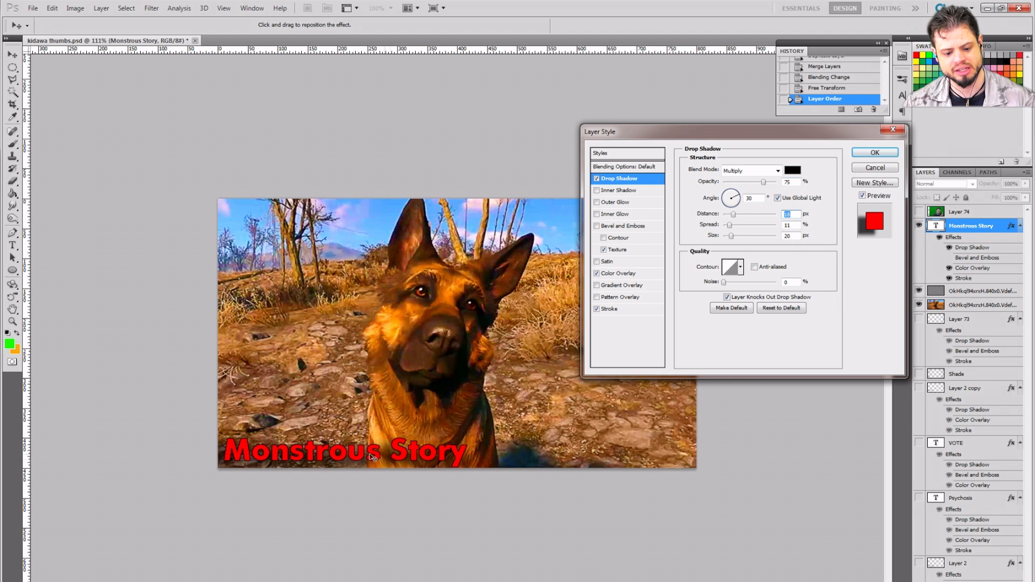
left_click_drag(736, 217, 651, 228)
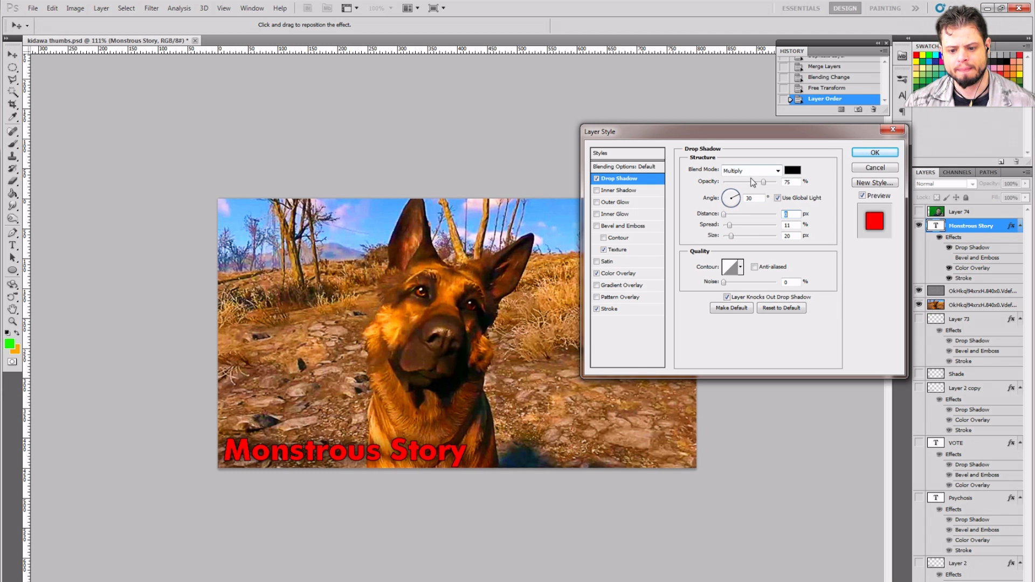
left_click_drag(764, 182, 794, 186)
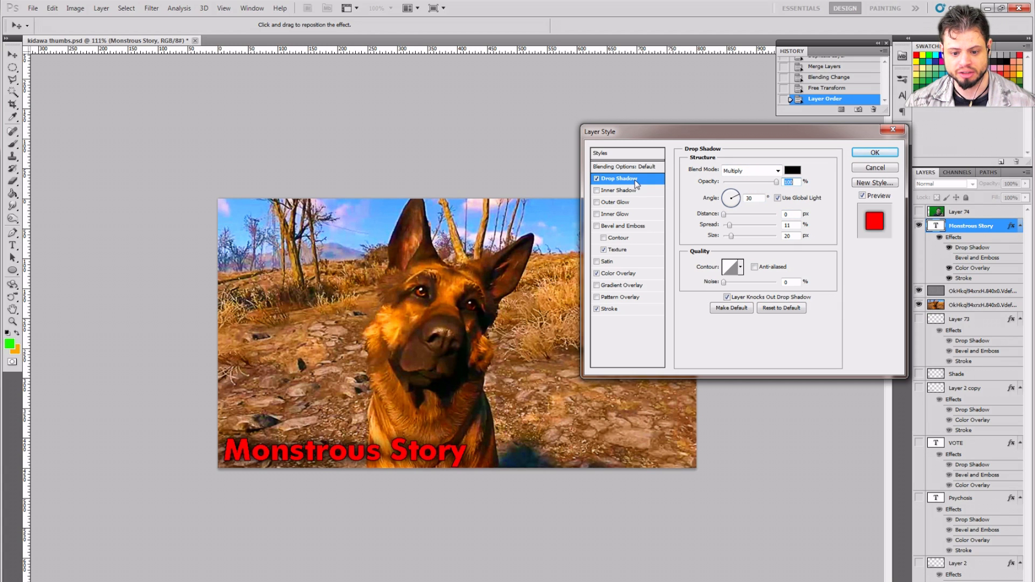
left_click(777, 183)
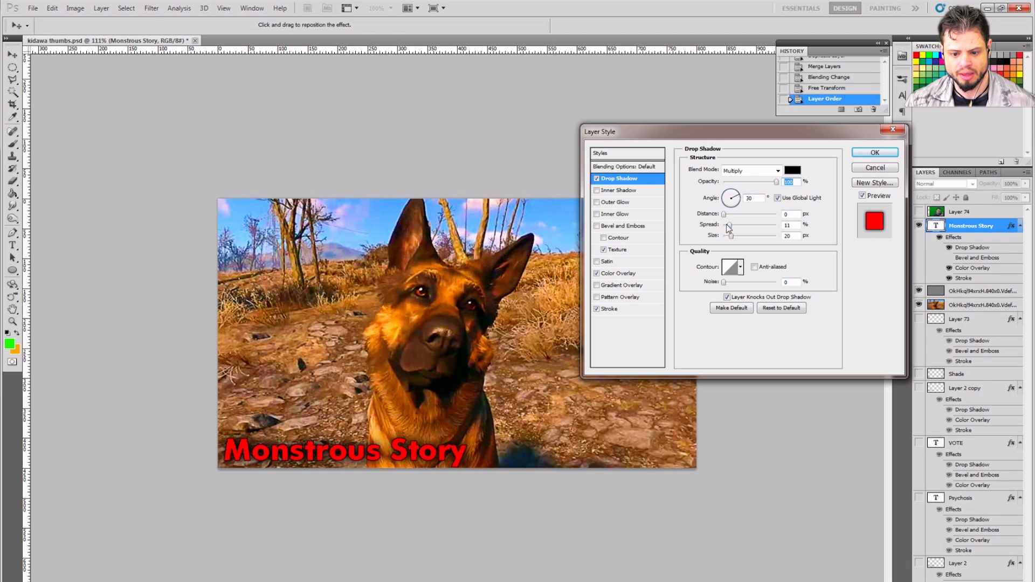
- Try stronger and fainter Drop Shadow settings on the text, settling on 24% spread, 18 px size and 100% opacity
mouse_move(731, 228)
left_mouse_down()
mouse_move(744, 231)
mouse_move(737, 241)
left_mouse_up()
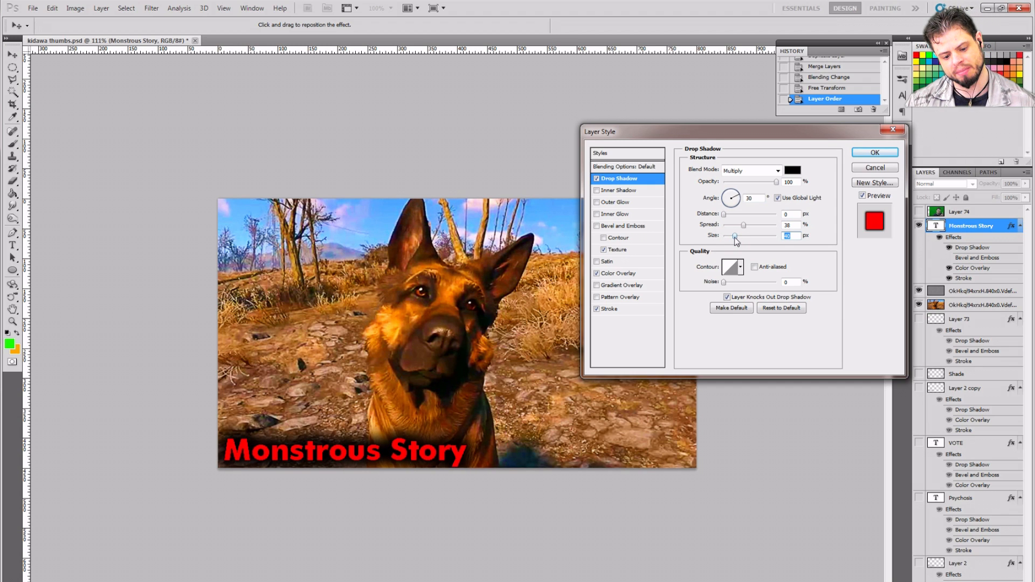
left_click(763, 184)
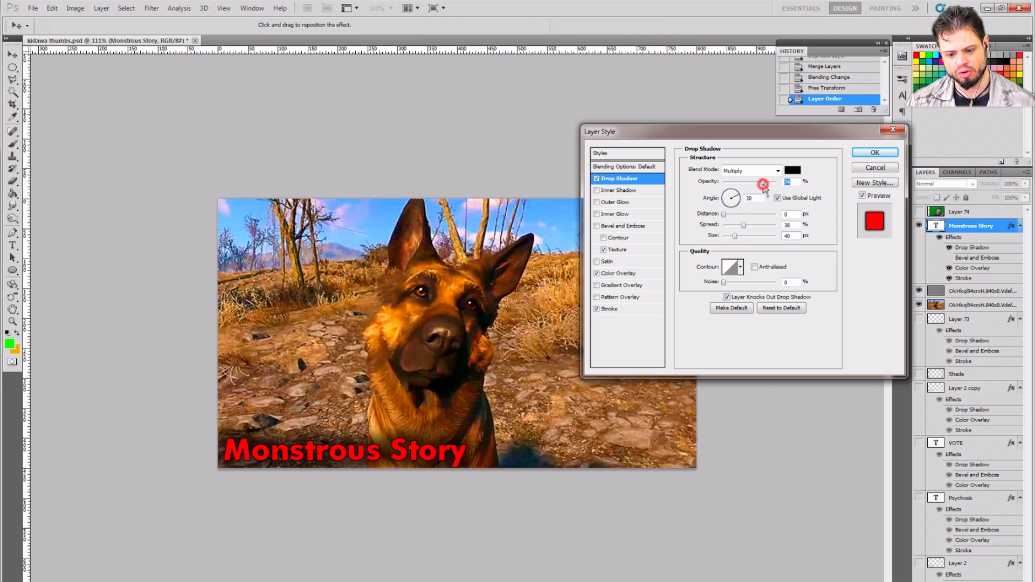
left_click_drag(757, 184, 809, 193)
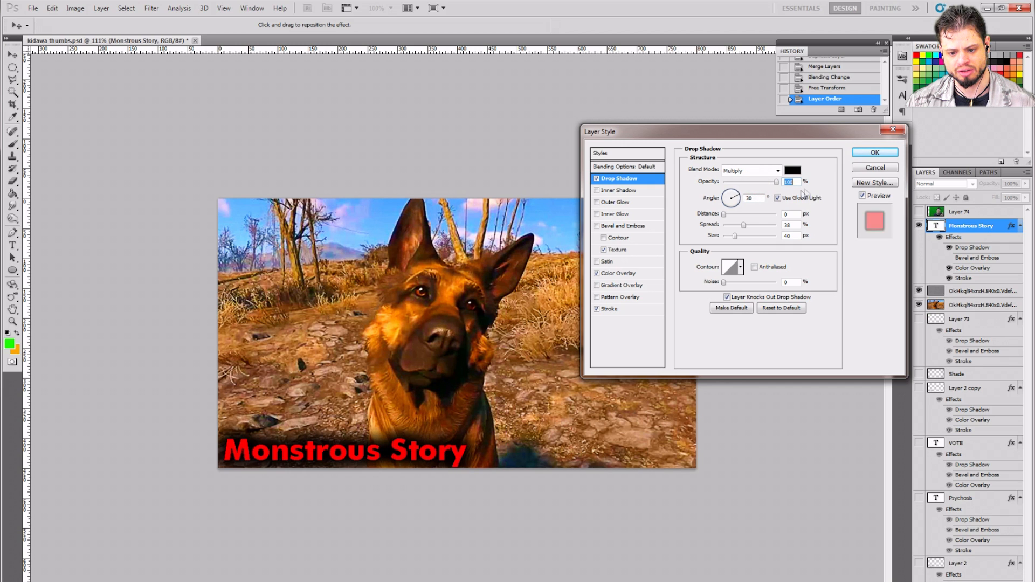
mouse_move(747, 230)
left_mouse_down()
mouse_move(737, 241)
mouse_move(739, 227)
left_mouse_up()
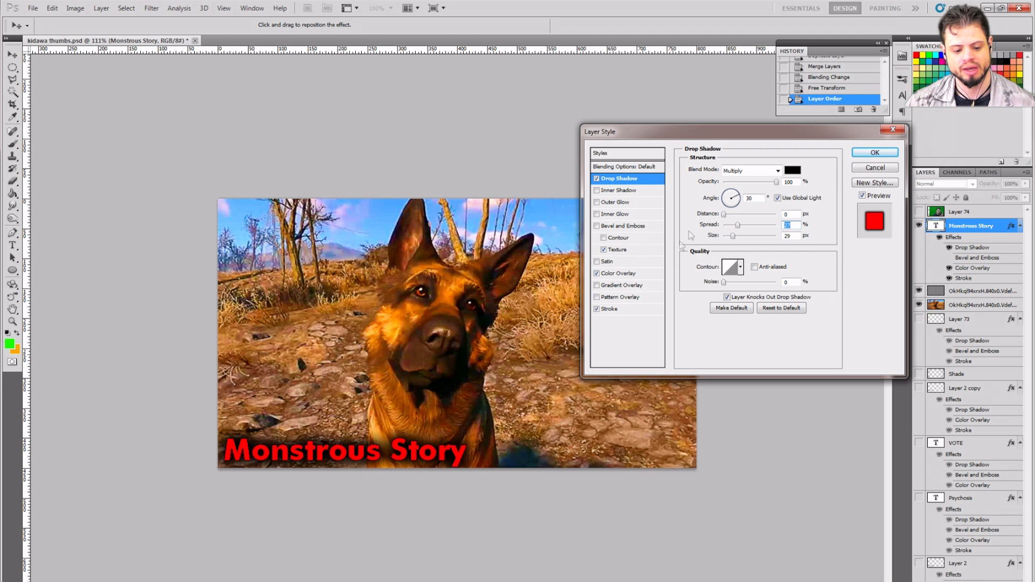
mouse_move(737, 227)
left_mouse_down()
mouse_move(728, 237)
mouse_move(737, 225)
left_mouse_up()
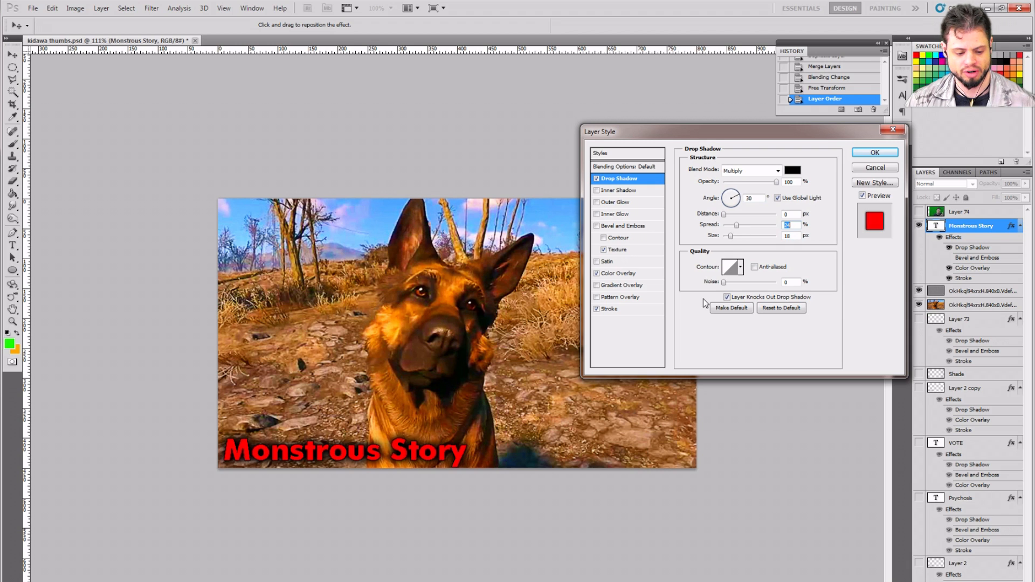
- Compare the Monstrous Story text with its black Stroke off and on while the Drop Shadow is switched off
left_click(597, 179)
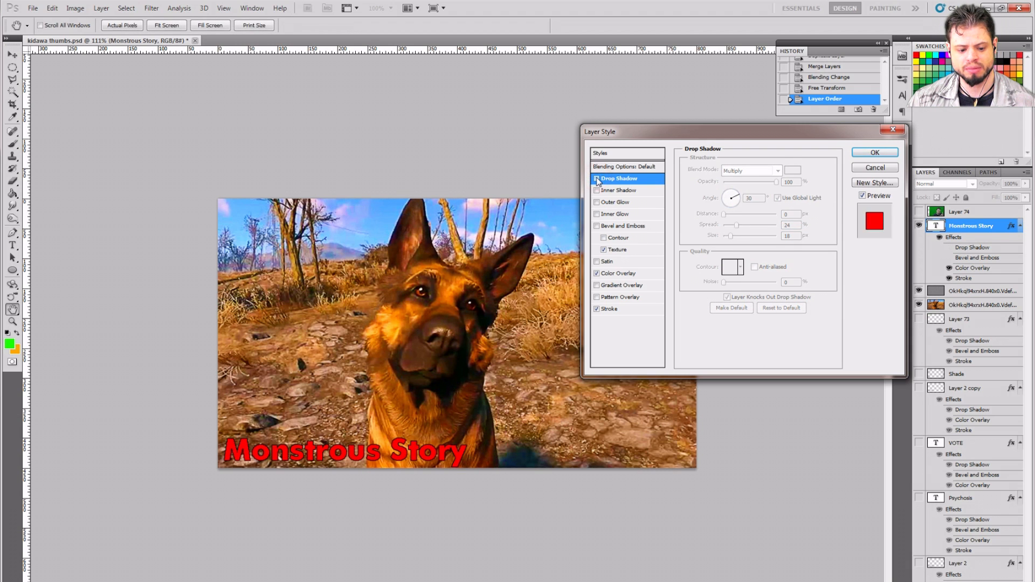
left_click(596, 309)
left_click(610, 309)
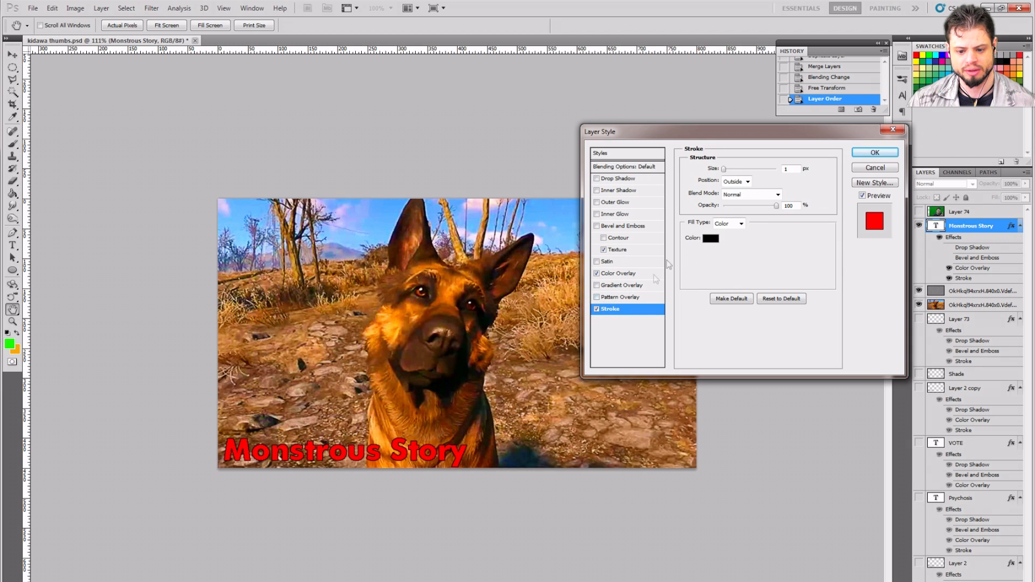
left_click(597, 310)
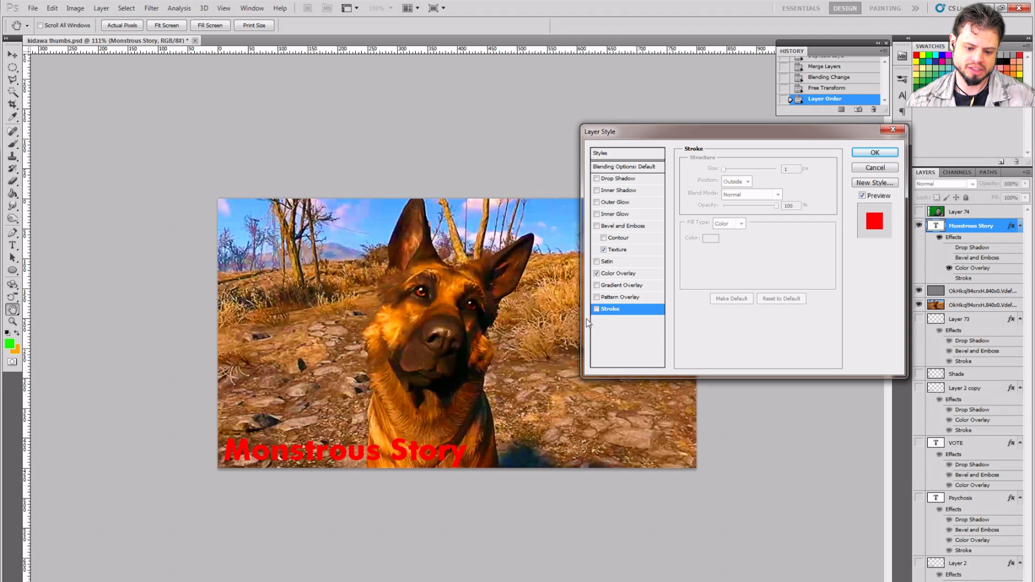
left_click(596, 309)
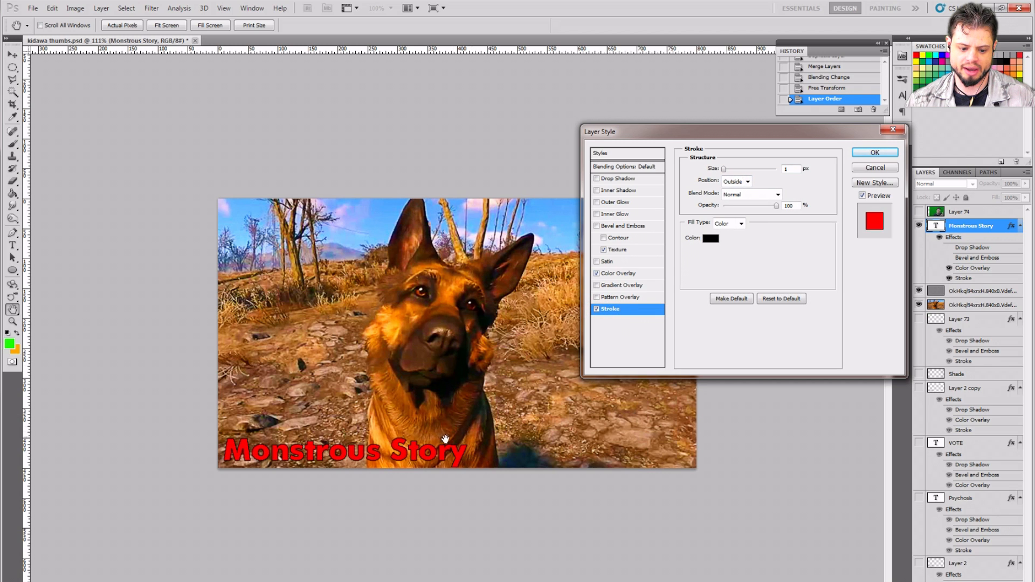
- Try a thicker black Stroke around the text and return its size to 1 px
left_click_drag(724, 168, 727, 169)
left_click(726, 170)
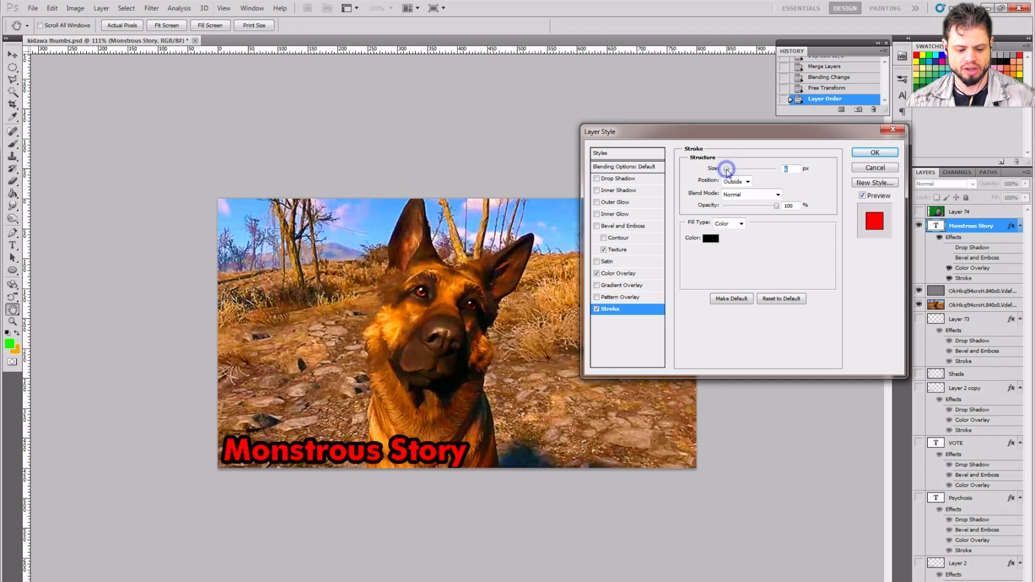
left_click_drag(727, 169, 723, 169)
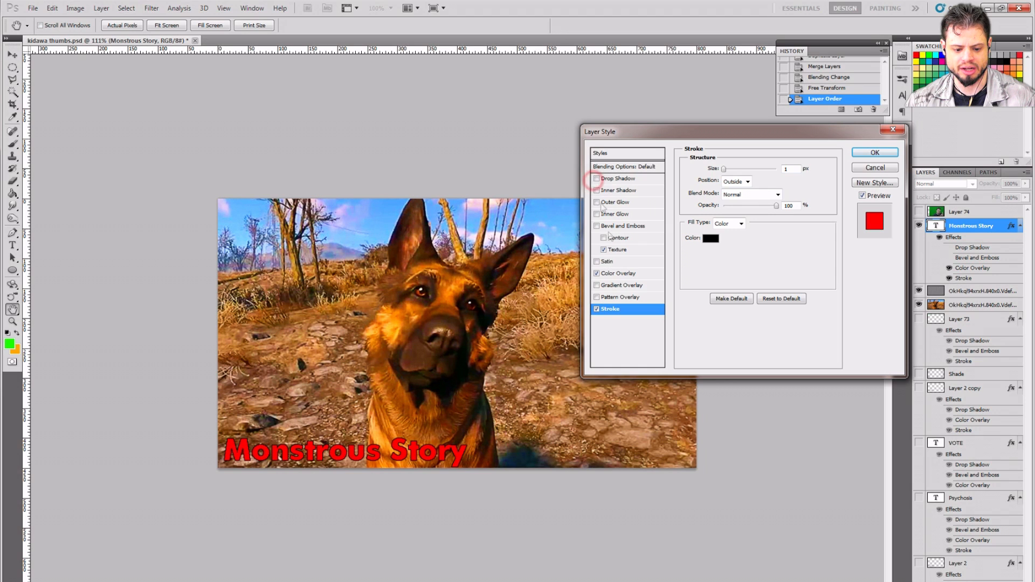
- Switch the text's Drop Shadow back on and compare the result with the Stroke off and on
left_click(596, 178)
left_click(617, 182)
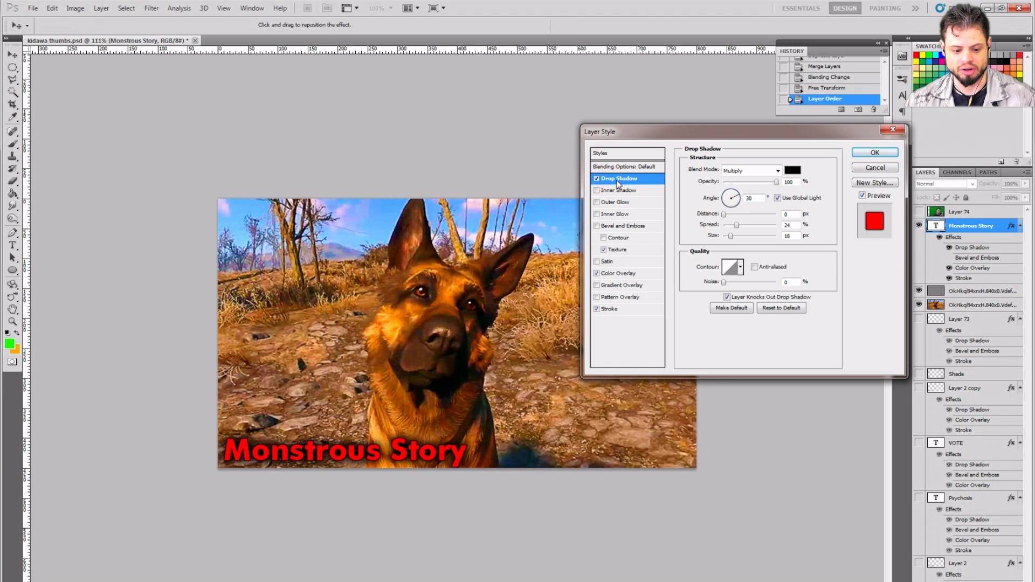
left_click(597, 310)
left_click(596, 310)
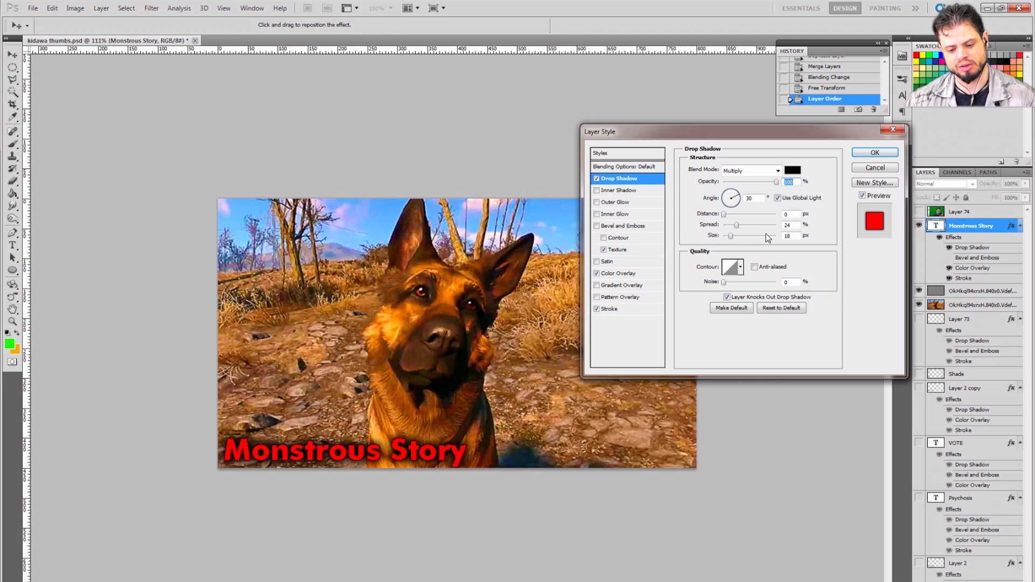
- Try a white Outer Glow at 100% opacity on the text in place of the Drop Shadow
left_click(596, 179)
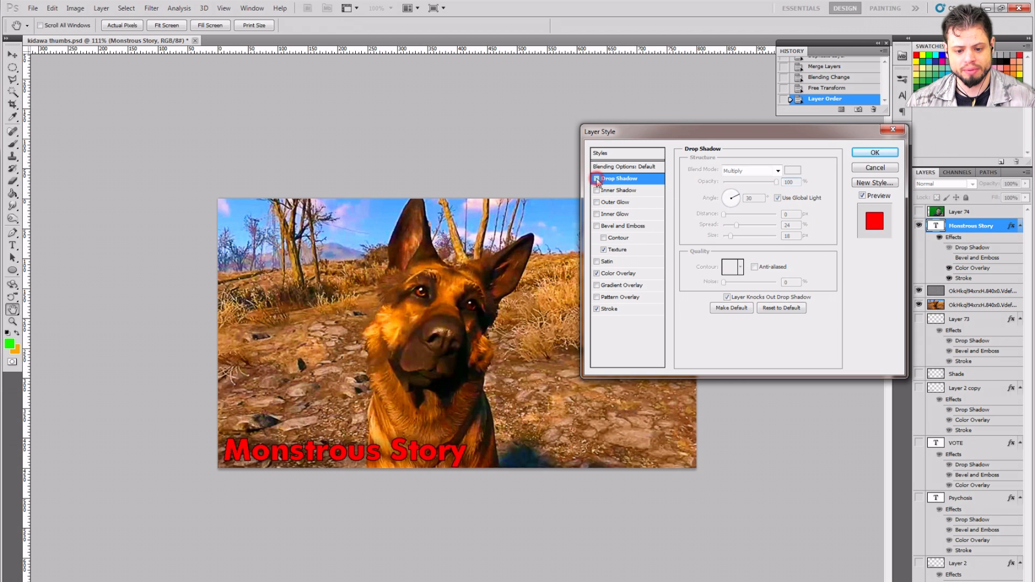
left_click(597, 203)
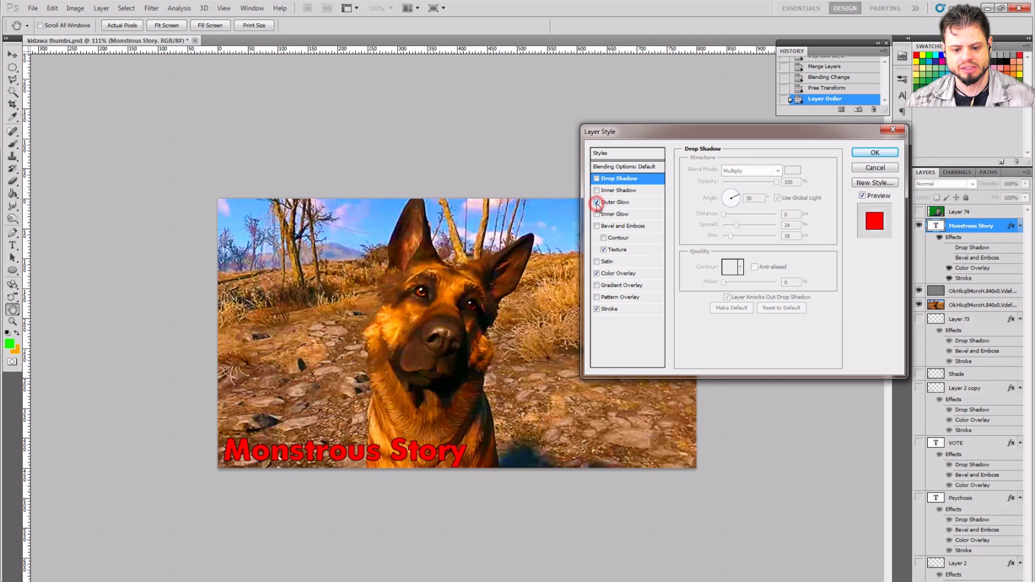
left_click(624, 205)
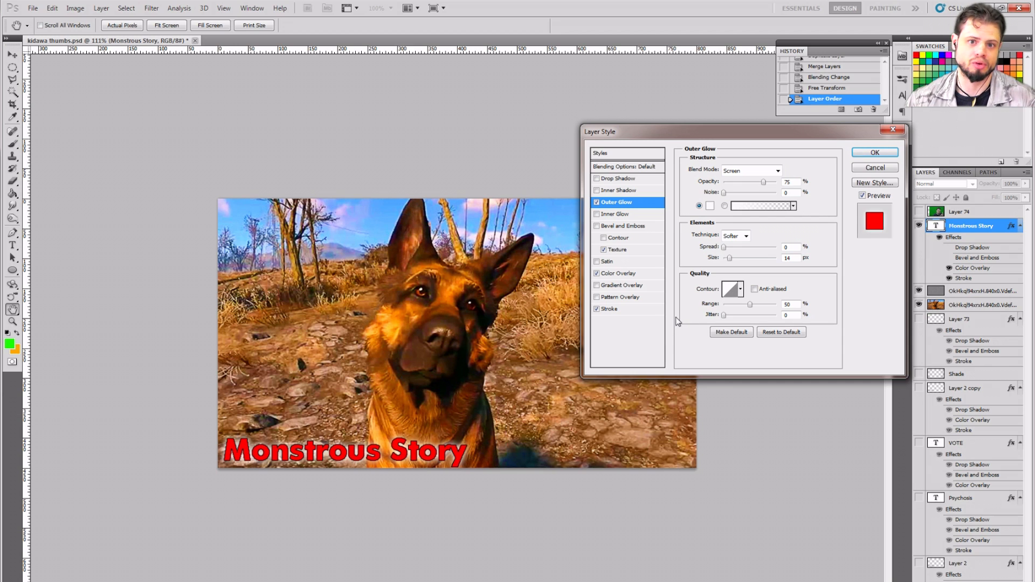
left_click(661, 203)
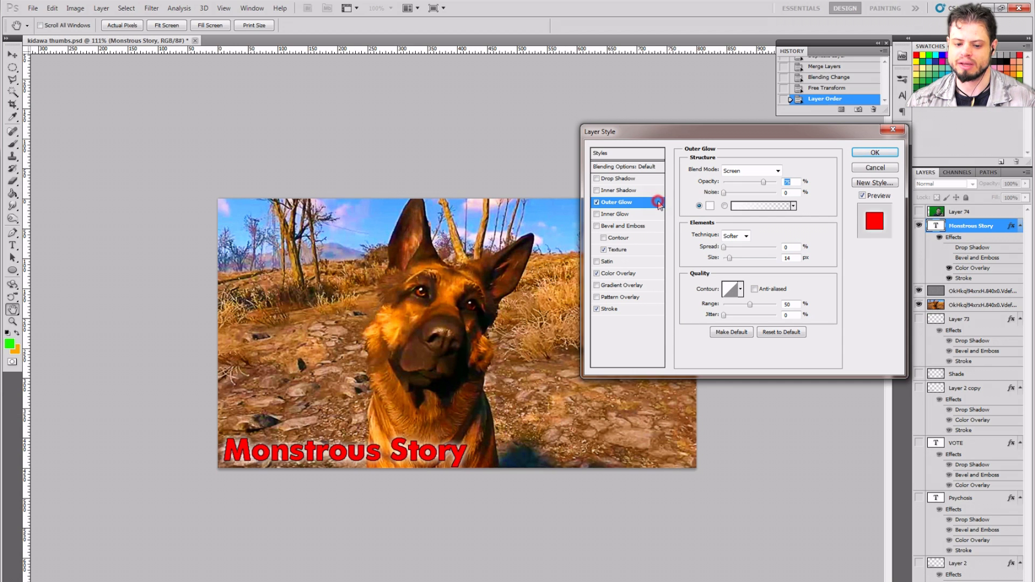
left_click_drag(763, 182, 848, 183)
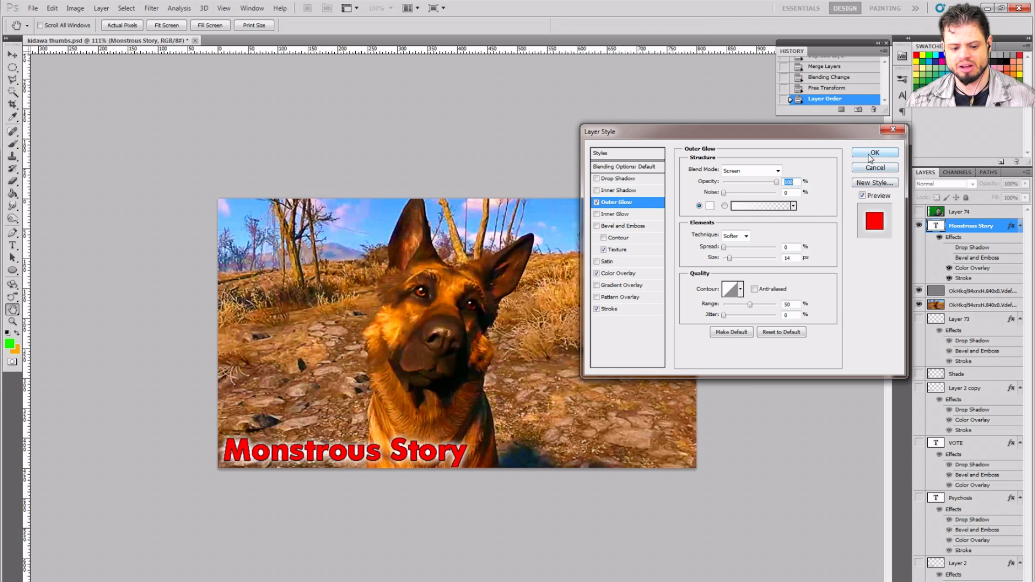
- Turn the text's Drop Shadow back on and its Outer Glow off, and apply the layer style
left_click(596, 179)
left_click(596, 202)
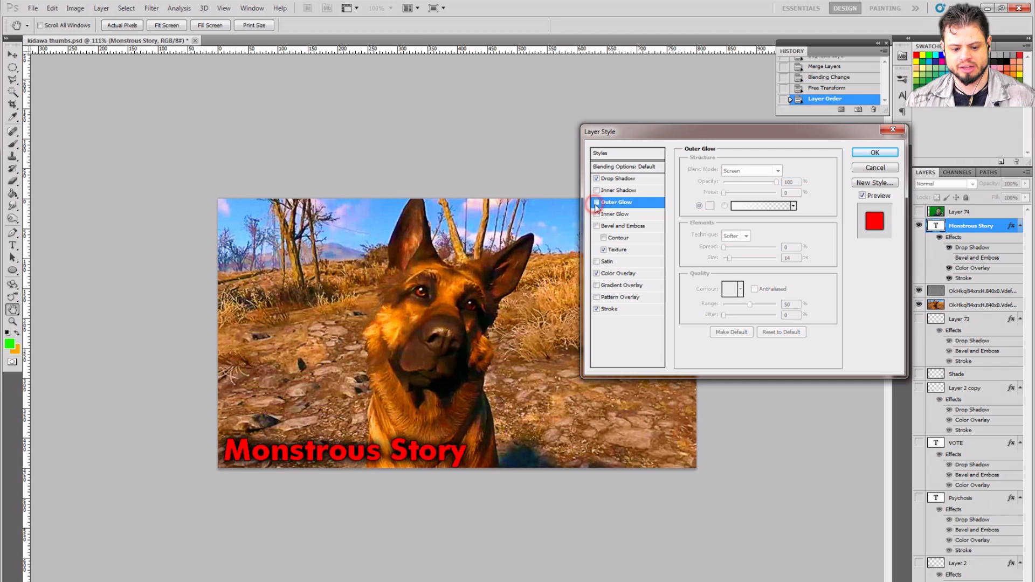
left_click(889, 154)
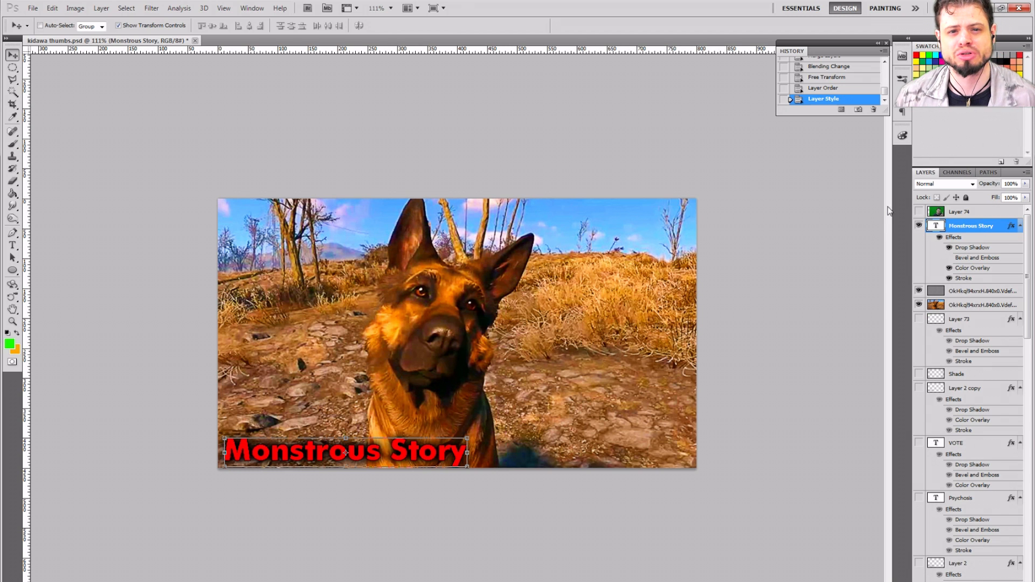
- Show Layer 74 with the green-screen portrait and shift it slightly farther right on the canvas
left_click(919, 211)
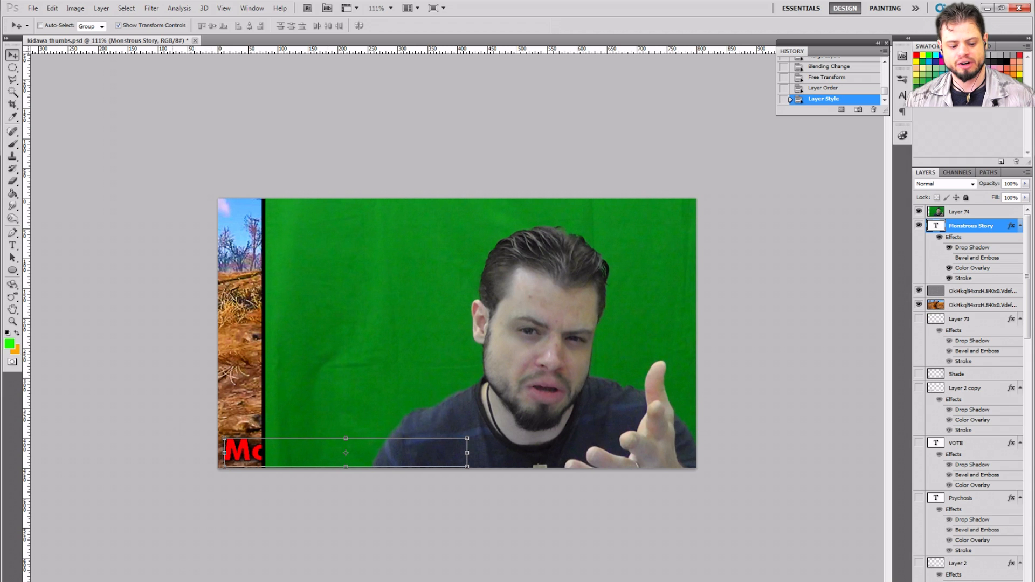
mouse_move(182, 581)
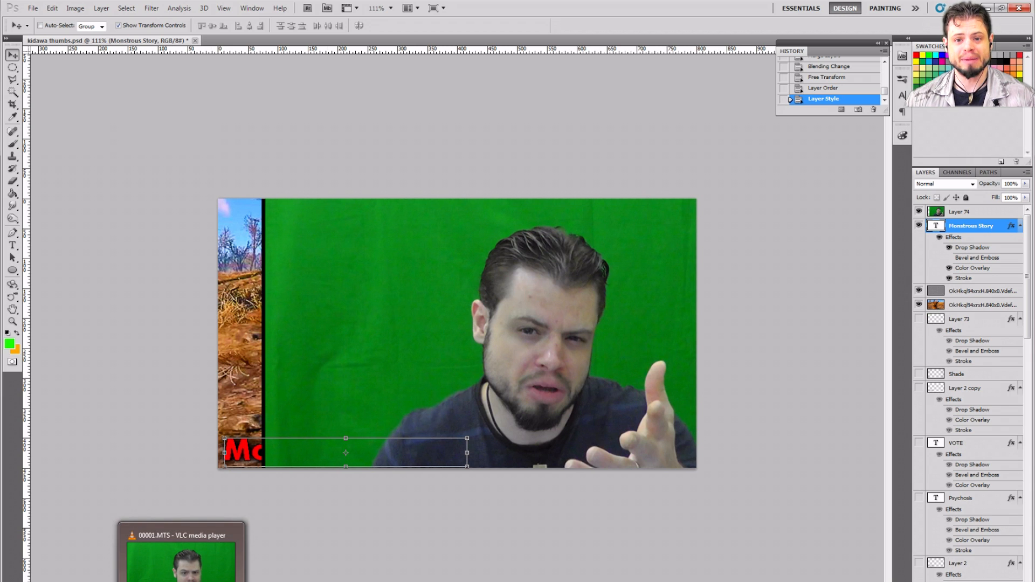
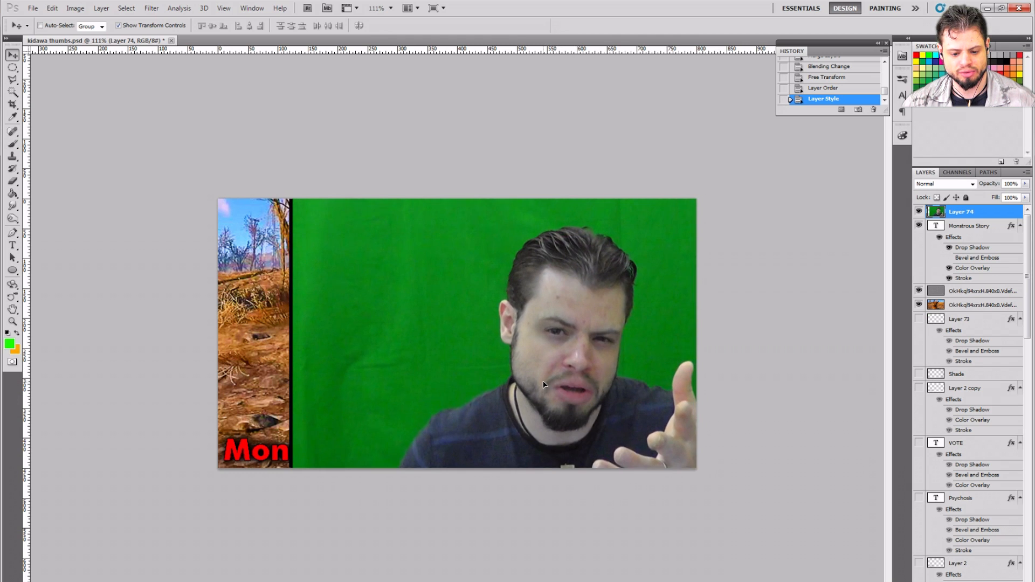
left_click_drag(466, 349, 406, 363)
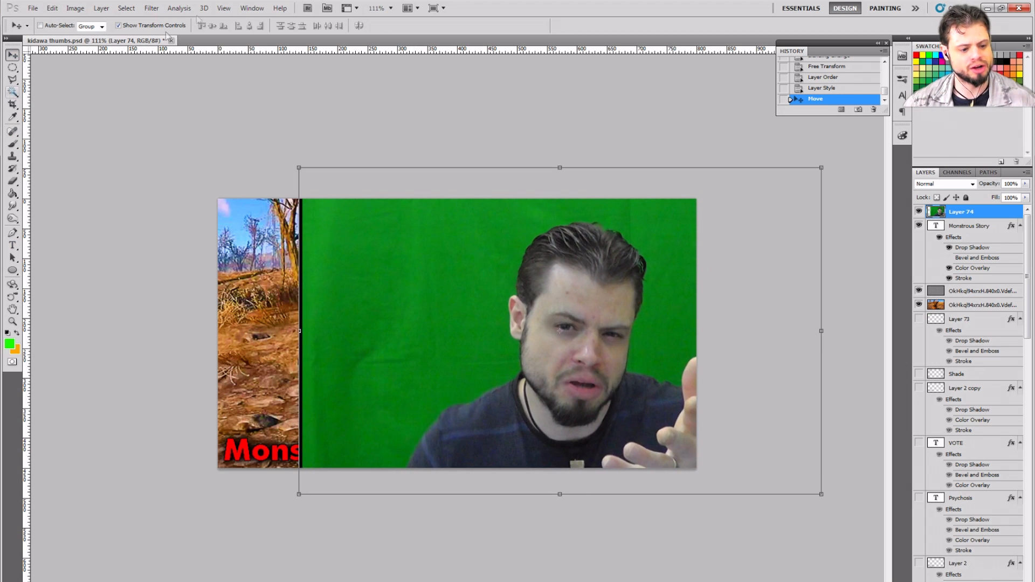
left_click(150, 8)
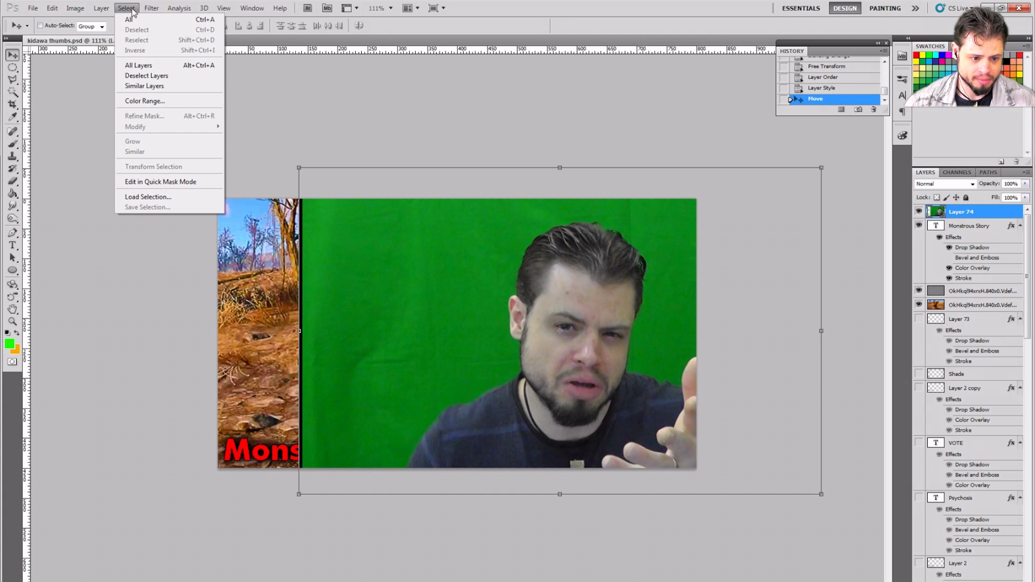
left_click(129, 7)
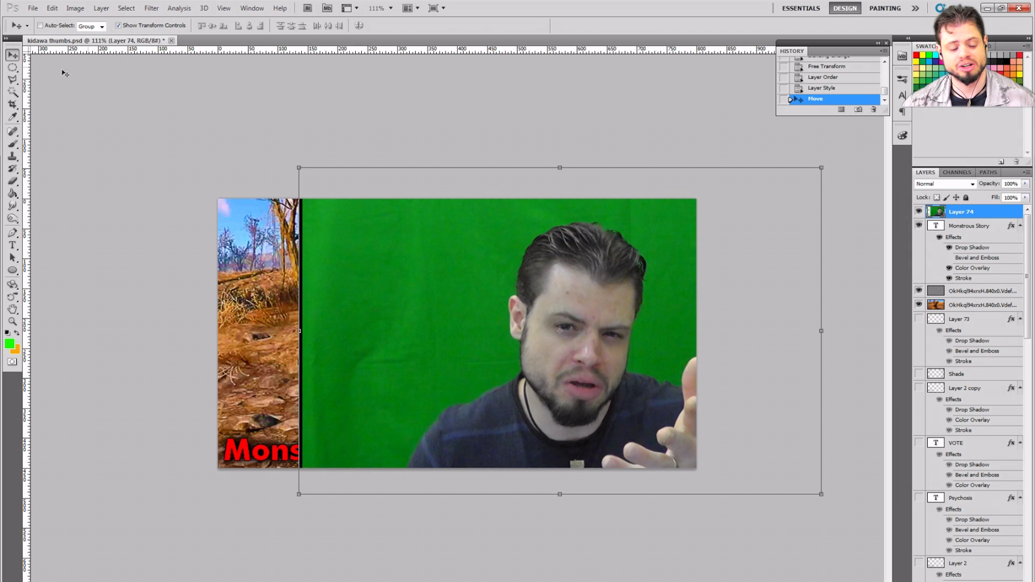
- Try selecting the green backdrop of Layer 74 with the Magic Wand at tolerances of 10 and 25
left_click(13, 93)
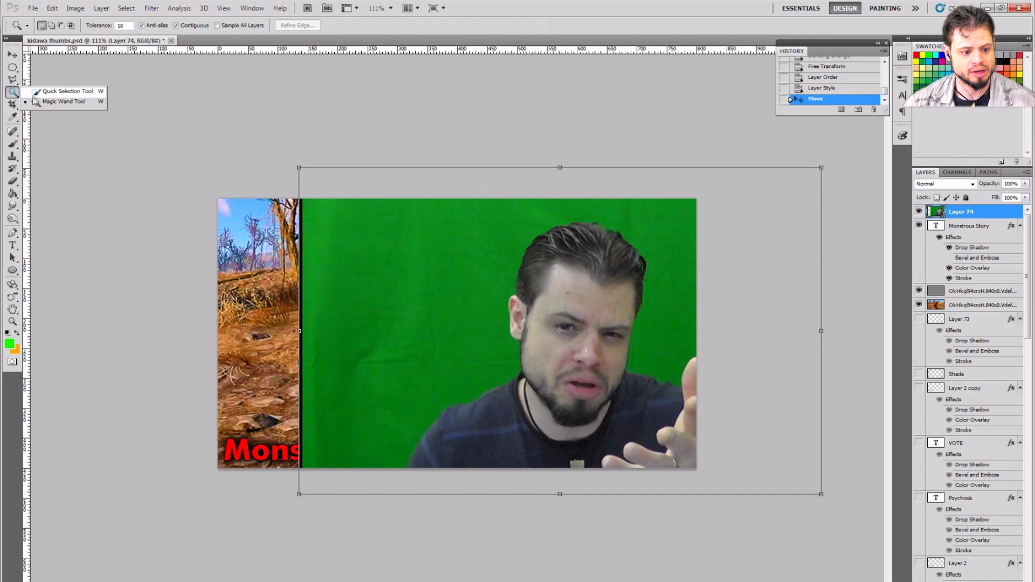
left_click(15, 95)
left_click(14, 95)
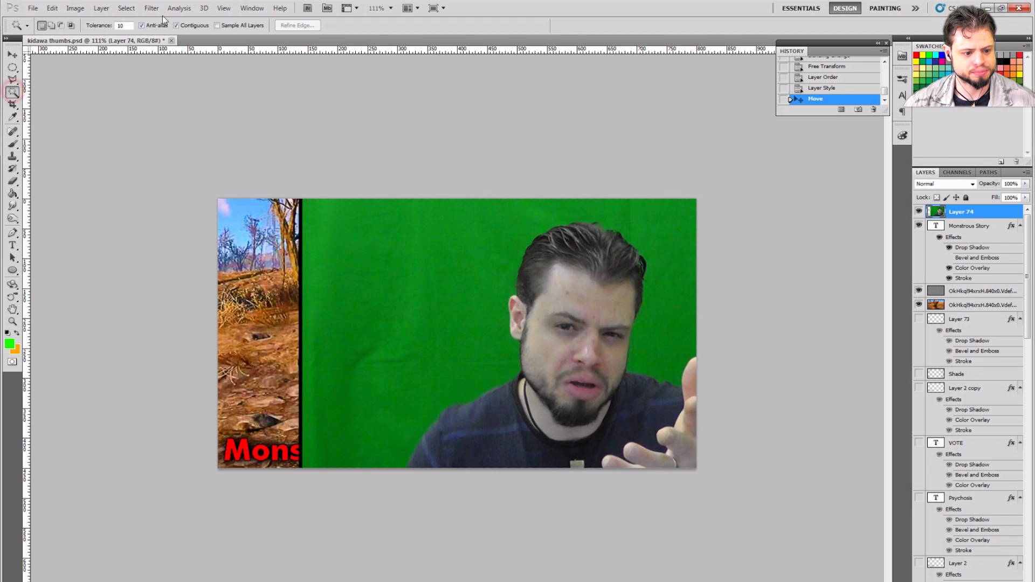
left_click(405, 280)
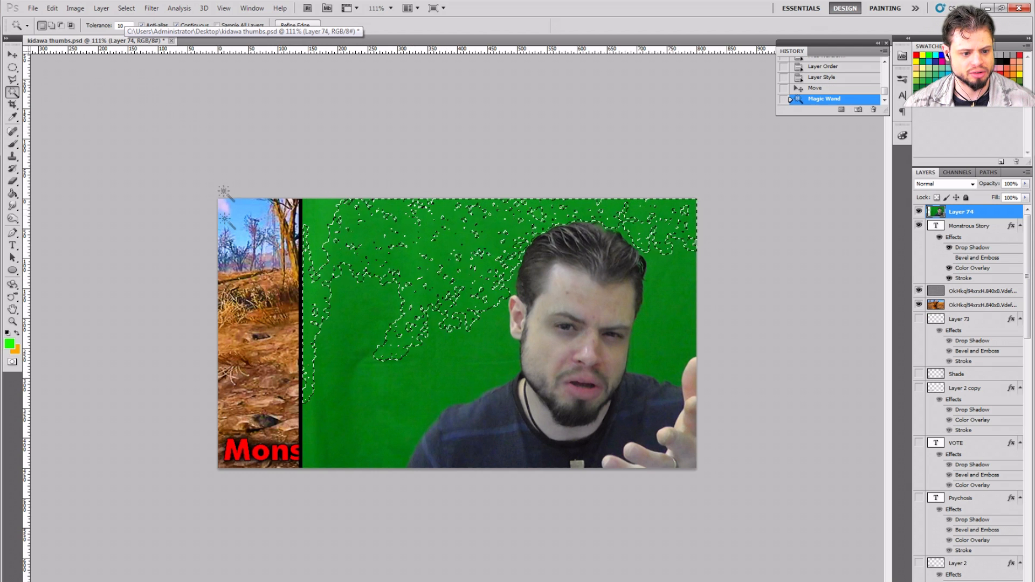
left_click_drag(124, 25, 78, 28)
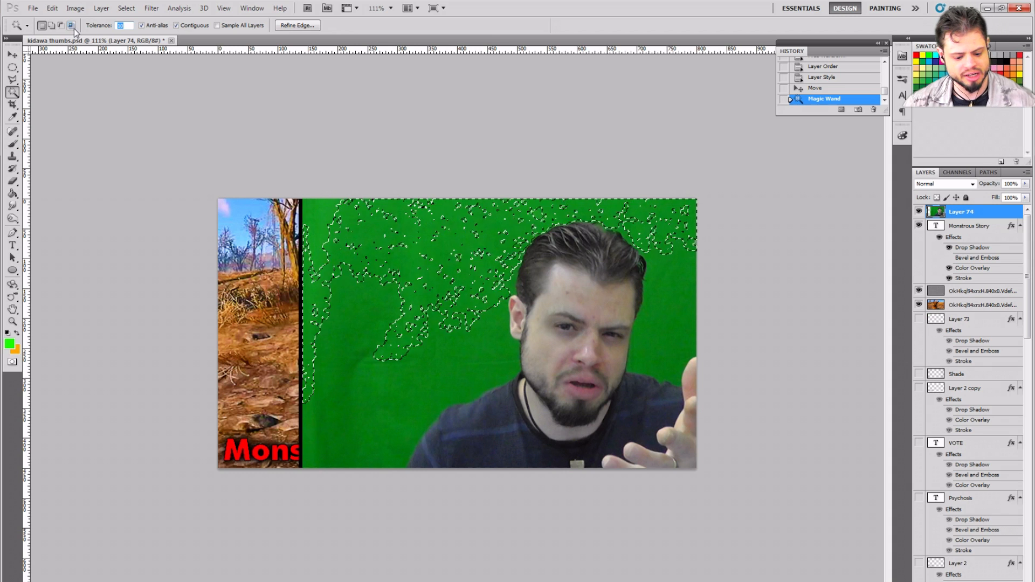
type("25")
left_click(367, 407)
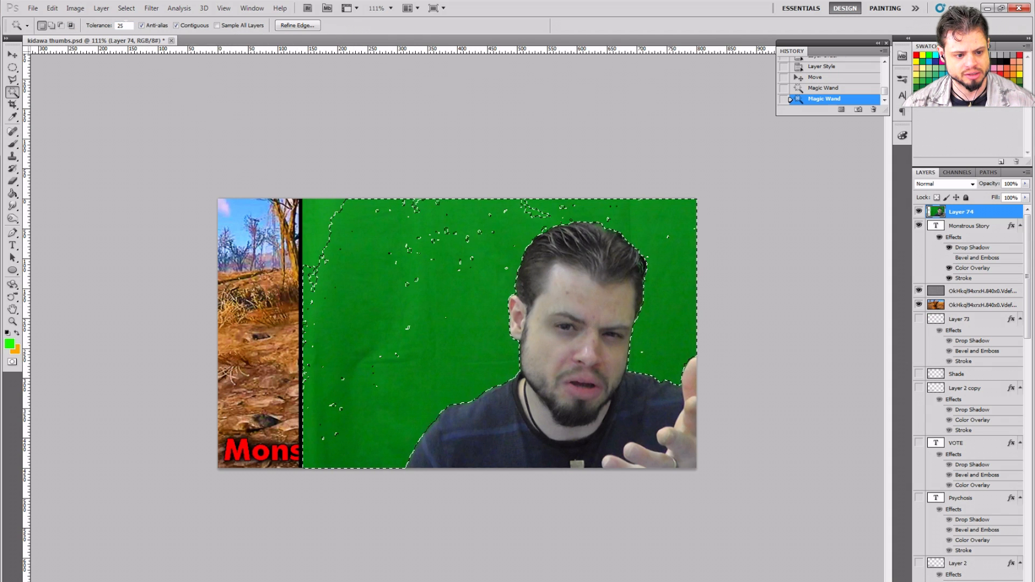
- Set the Magic Wand tolerance to 50, select the green backdrop around the portrait and delete it
left_click_drag(126, 25, 95, 35)
type("50")
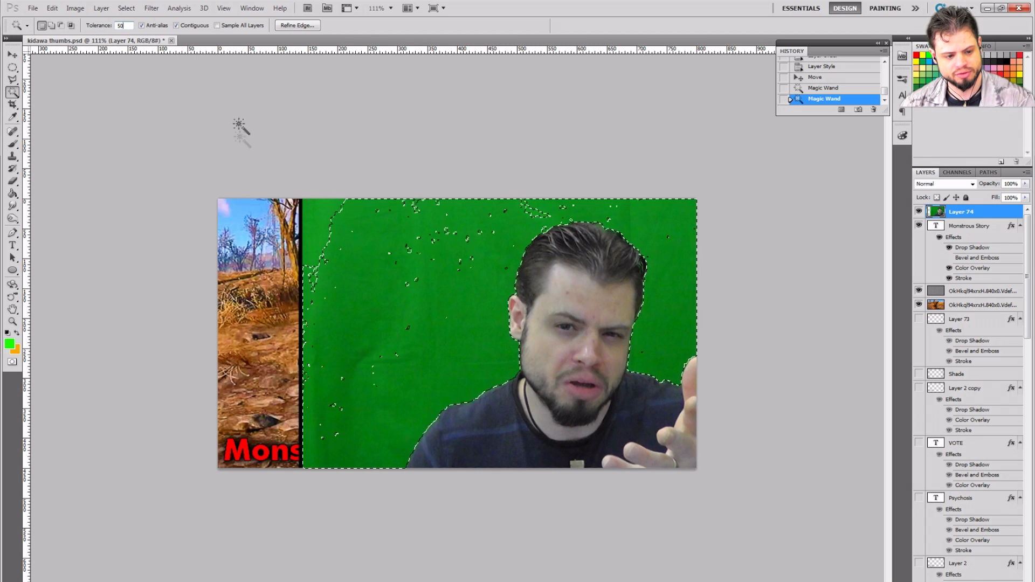
left_click(309, 224)
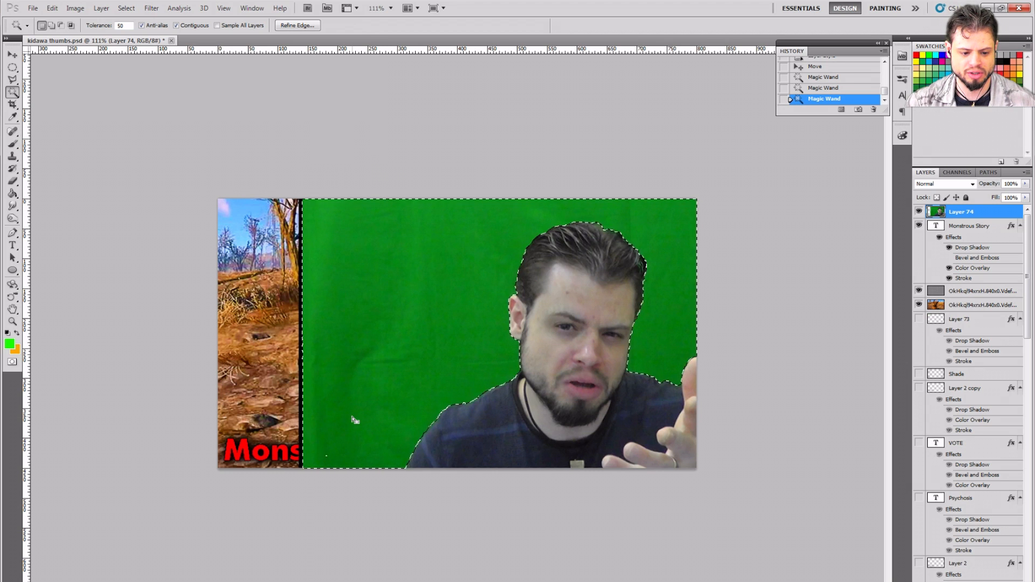
key("Delete")
- Delete the black vertical strip beside the portrait on Layer 74 and clear the selection
left_click(302, 370)
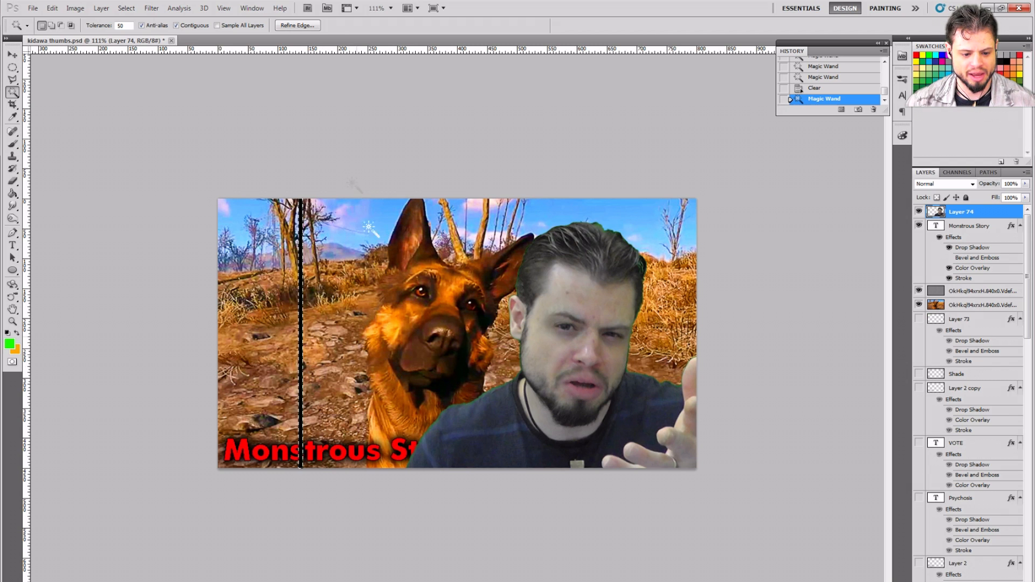
key("Delete")
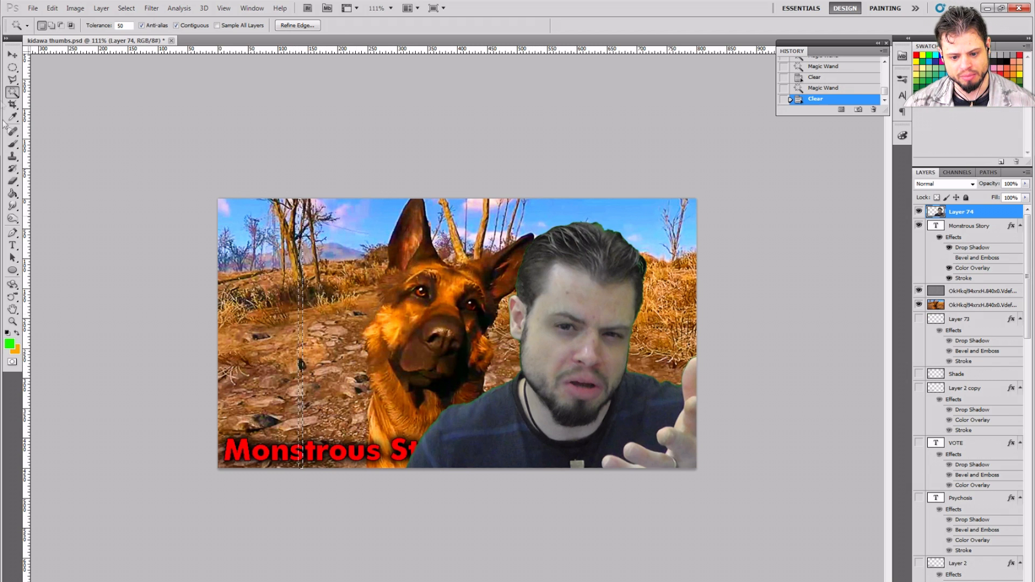
left_click(13, 55)
key("ctrl+d")
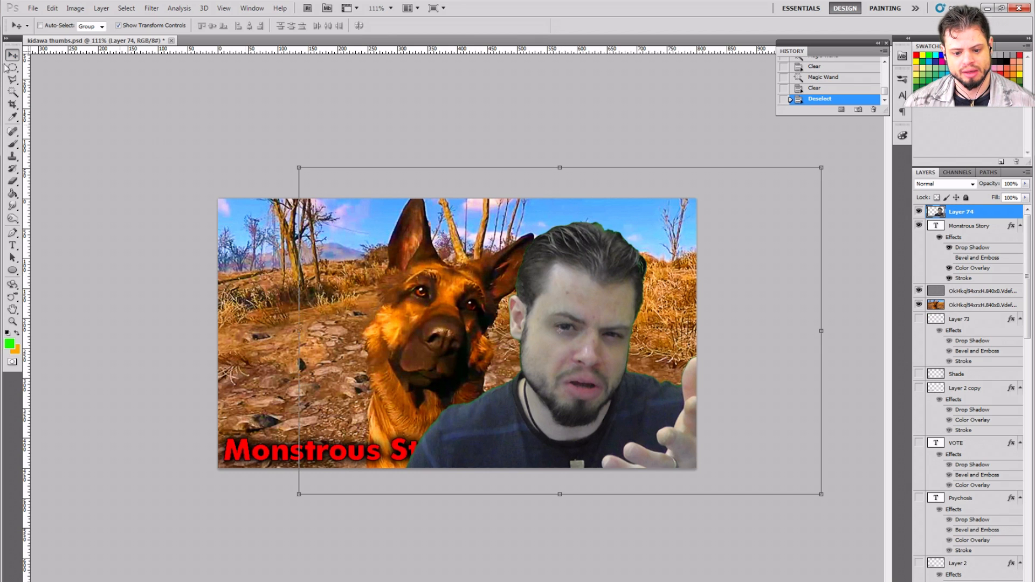
- Move the portrait down and to the right, and delete the leftover strips along the canvas's upper edge with the Magic Wand
mouse_move(575, 370)
left_mouse_down()
mouse_move(618, 375)
mouse_move(603, 330)
mouse_move(614, 386)
mouse_move(592, 375)
left_mouse_up()
key("w")
left_click(452, 209)
key("Delete")
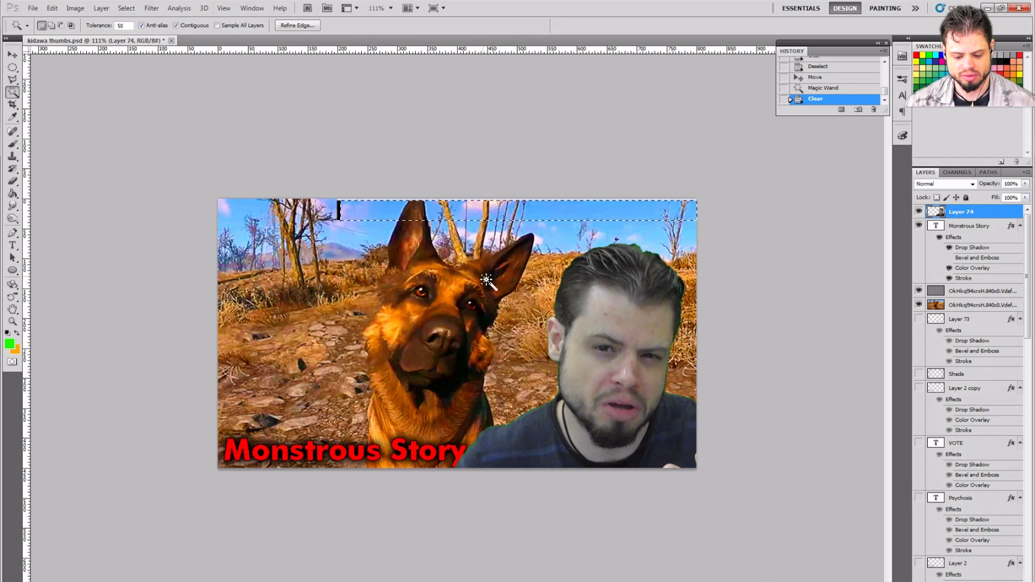
left_click(340, 212)
key("Delete")
left_click(418, 201)
key("Left")
key("Delete")
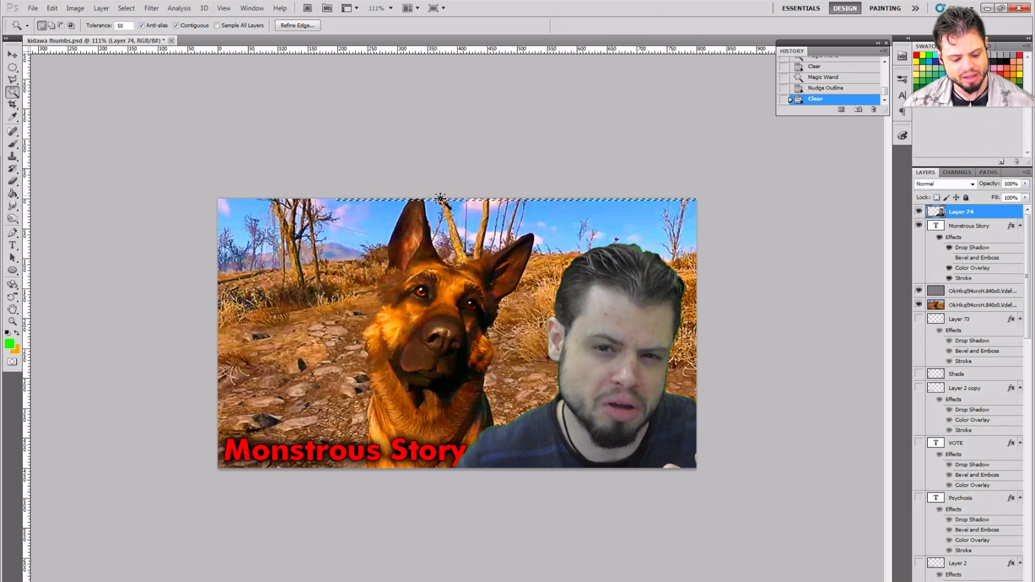
key("ctrl+d")
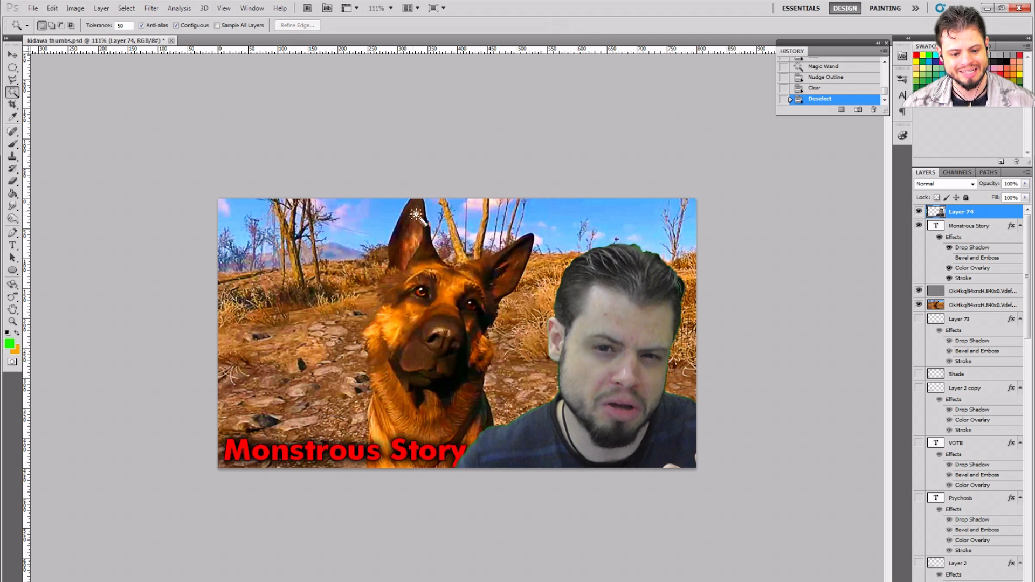
- Scale the portrait layer to about 90.63% and position it at the canvas's lower-right corner
left_click(12, 54)
left_click_drag(630, 334, 614, 318)
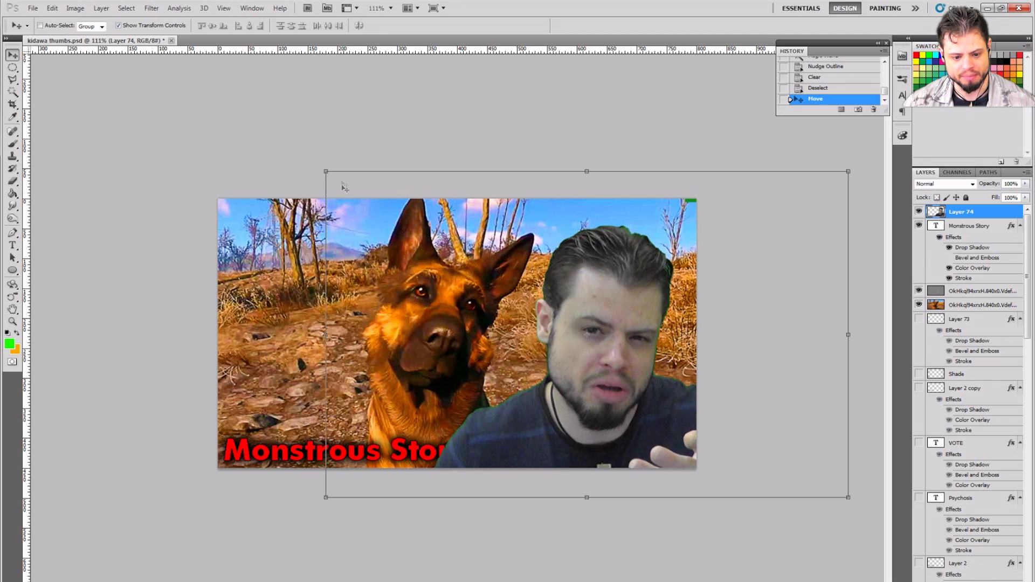
left_click_drag(325, 170, 375, 201)
left_click_drag(582, 317, 535, 326)
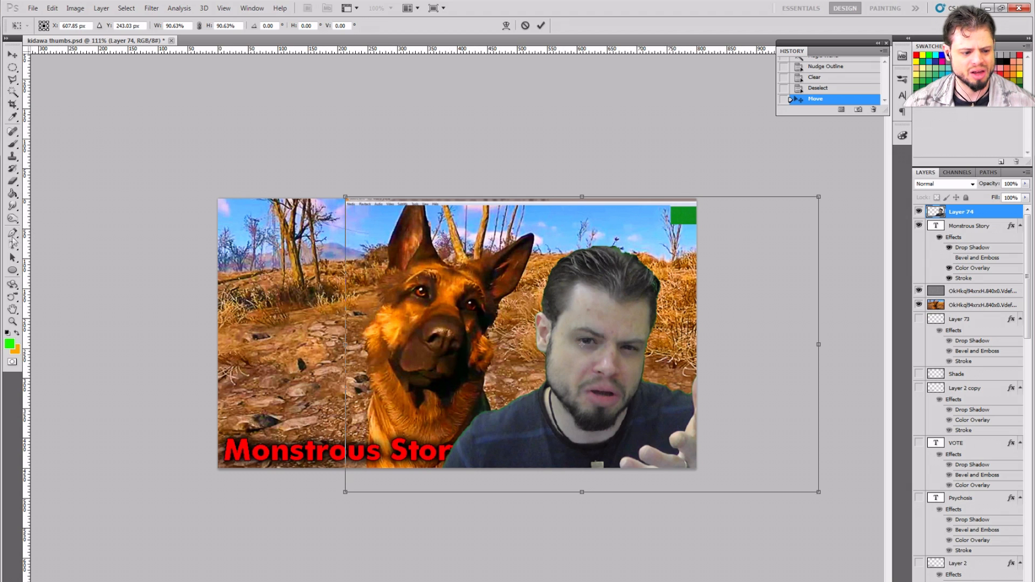
left_click(12, 144)
key("Return")
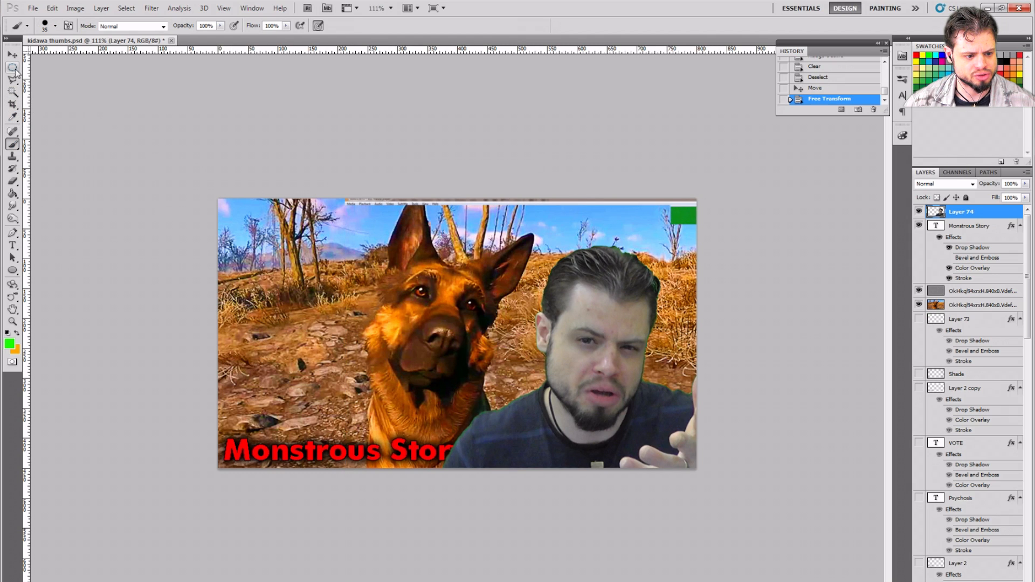
- Delete the green patch and the remaining window strips along the top of the portrait layer with the Magic Wand
left_click(13, 91)
left_click(678, 213)
key("Delete")
left_click(670, 209)
key("Delete")
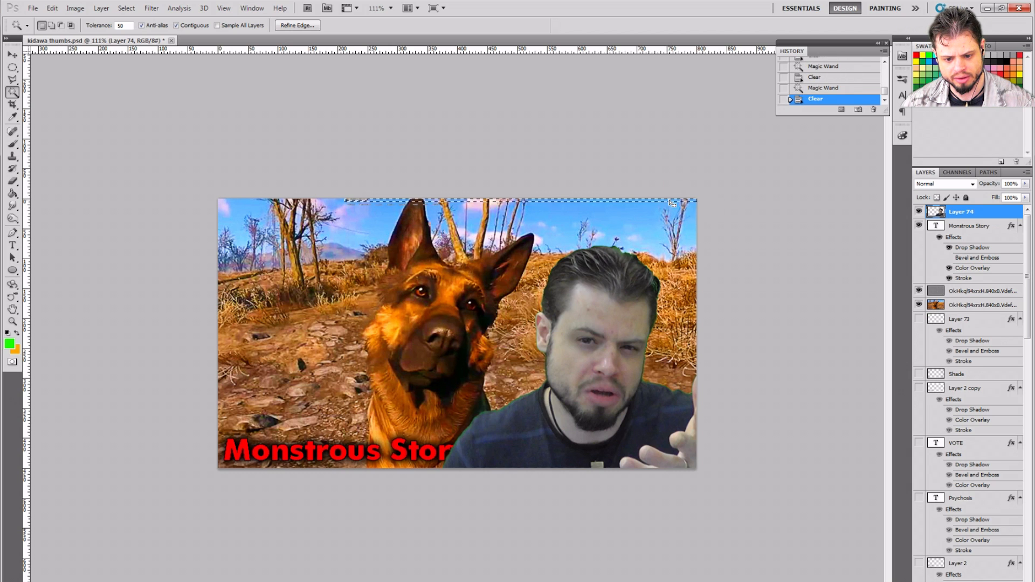
left_click(365, 204)
key("Delete")
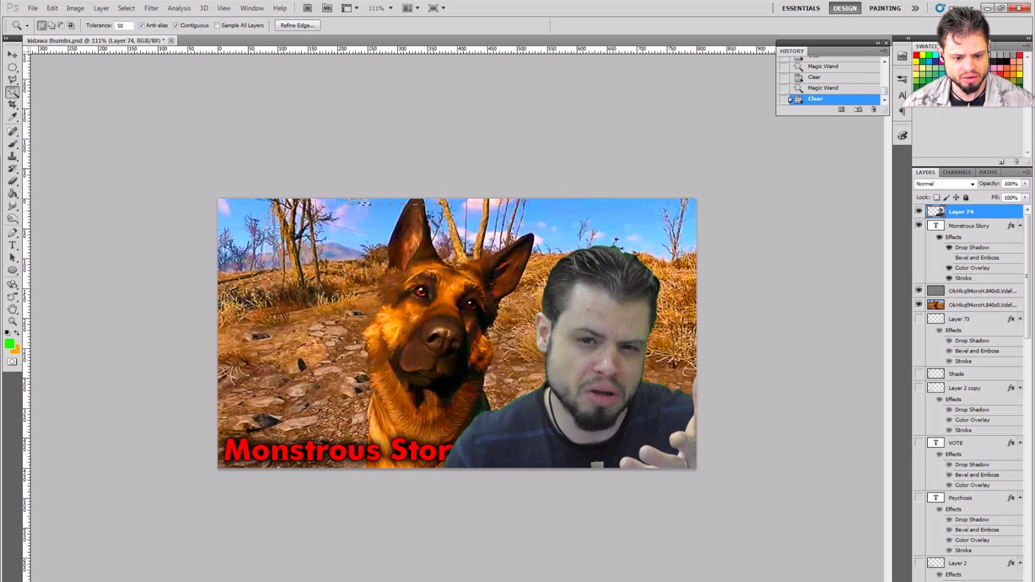
- Erase the last stray pixels of Layer 74 above the dog with the Eraser, clearing the active selection
key("ctrl+plus")
left_click(372, 127)
left_click(12, 181)
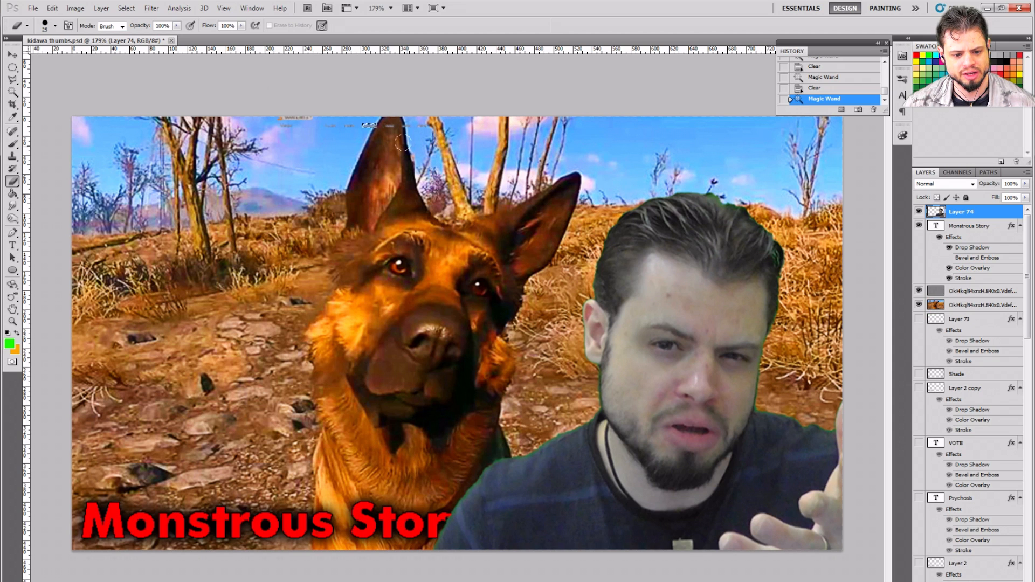
left_click_drag(343, 118, 367, 122)
key("ctrl+d")
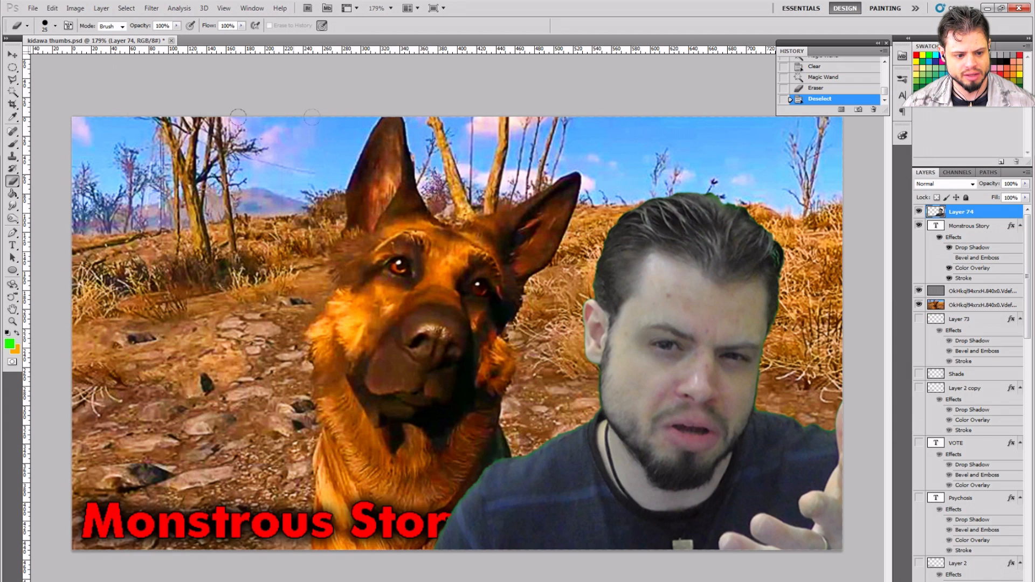
mouse_move(548, 138)
left_mouse_down()
mouse_move(410, 238)
mouse_move(370, 401)
left_mouse_up()
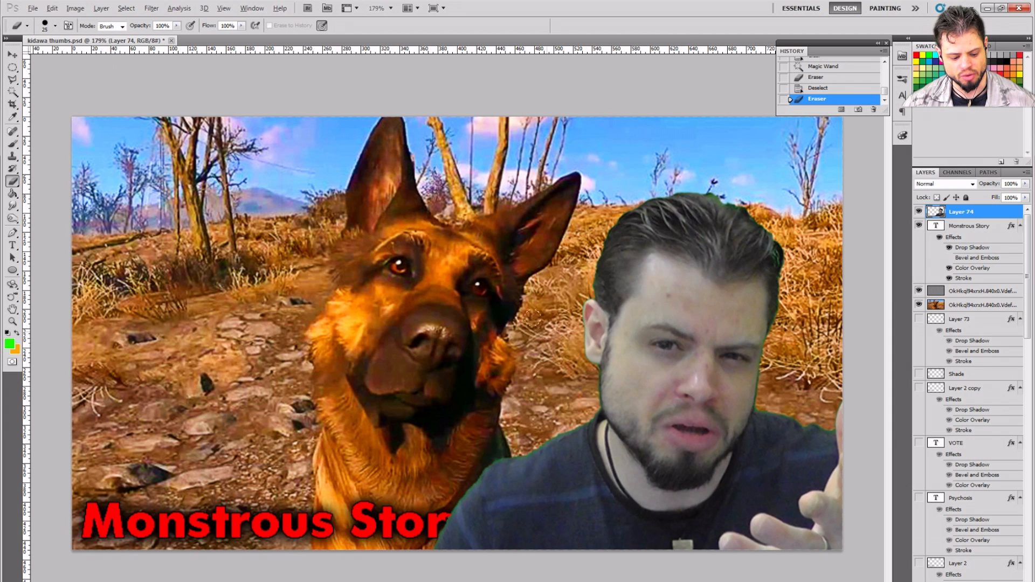
scroll(534, 316, "down", 2)
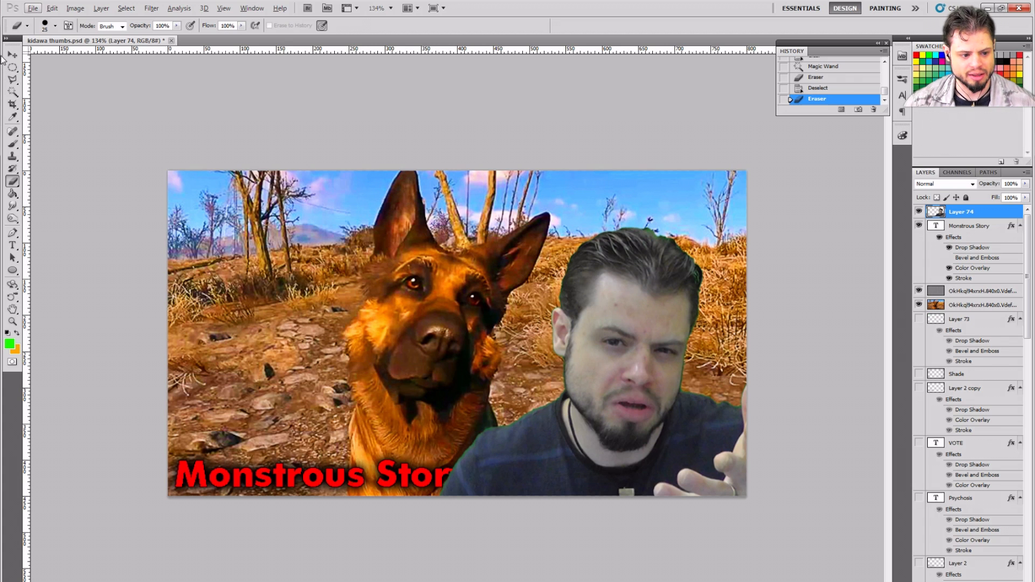
- Apply a Vibrance adjustment to Layer 74 with Vibrance +100 and Saturation +49
left_click(12, 54)
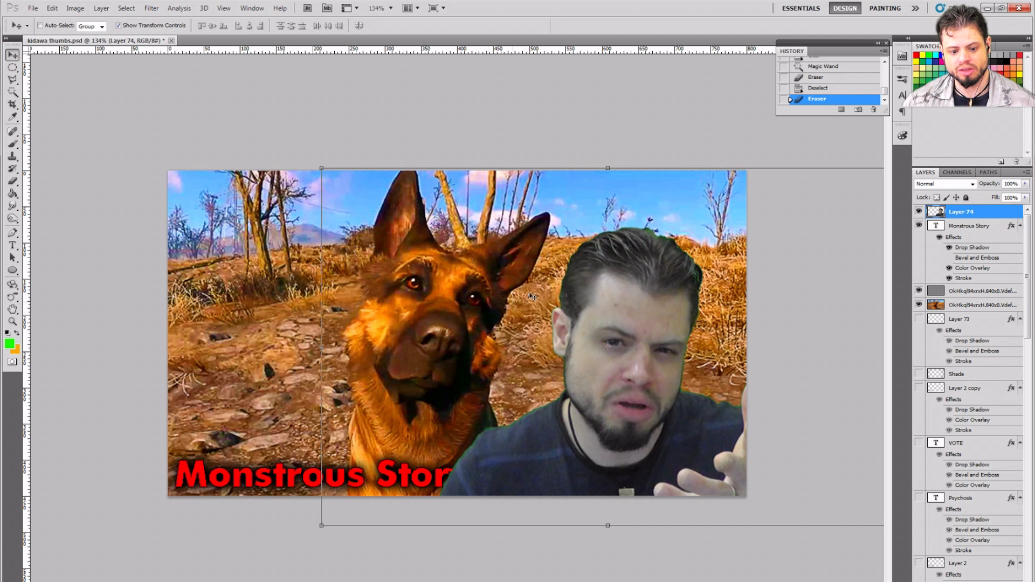
right_click(991, 212)
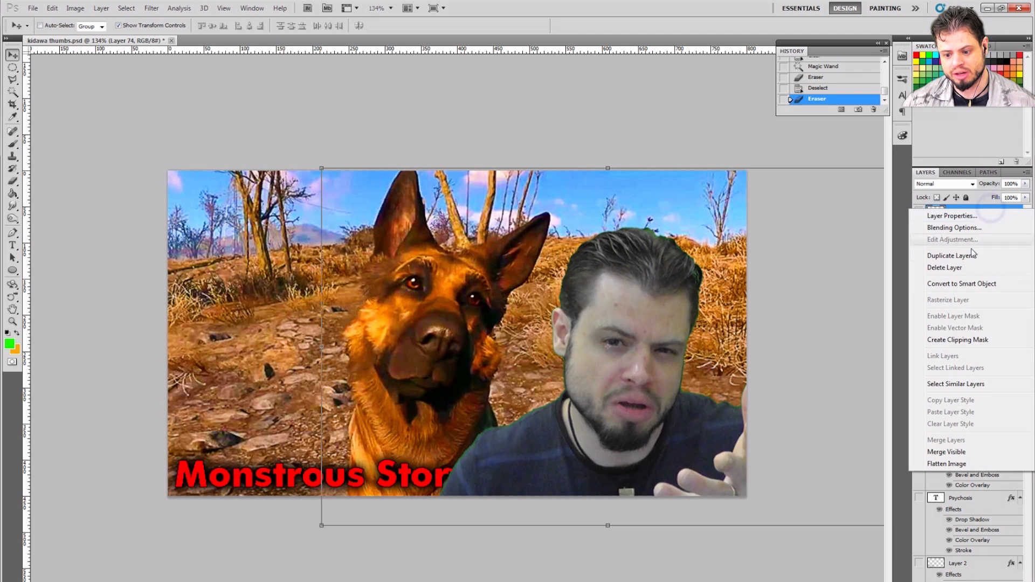
left_click(977, 207)
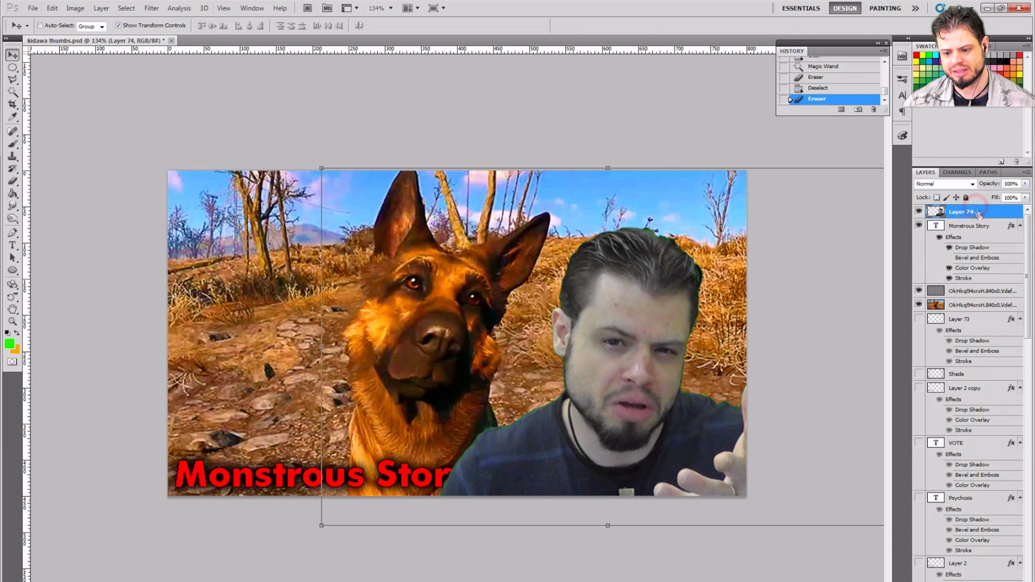
left_click(78, 8)
mouse_move(108, 35)
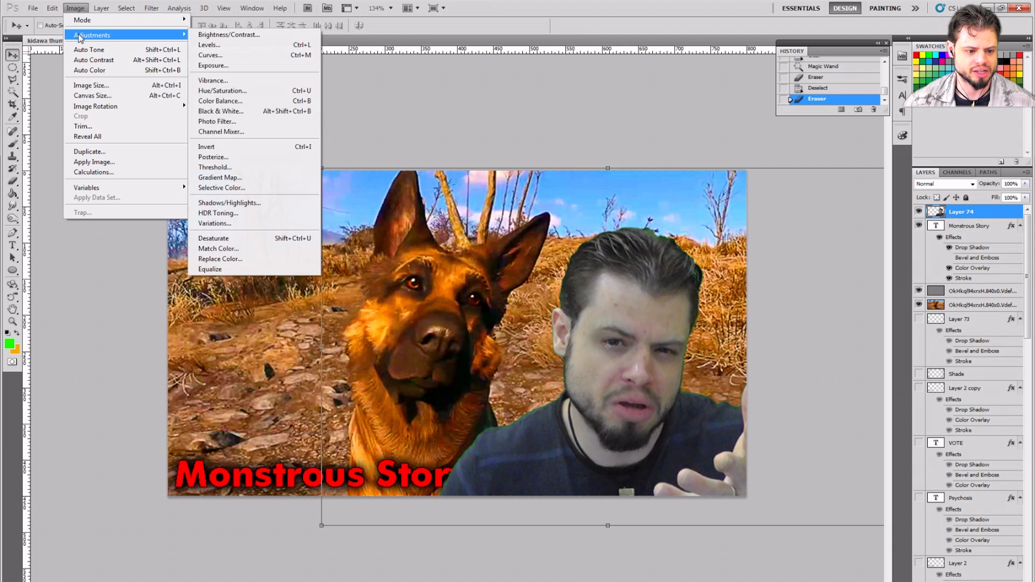
left_click(227, 79)
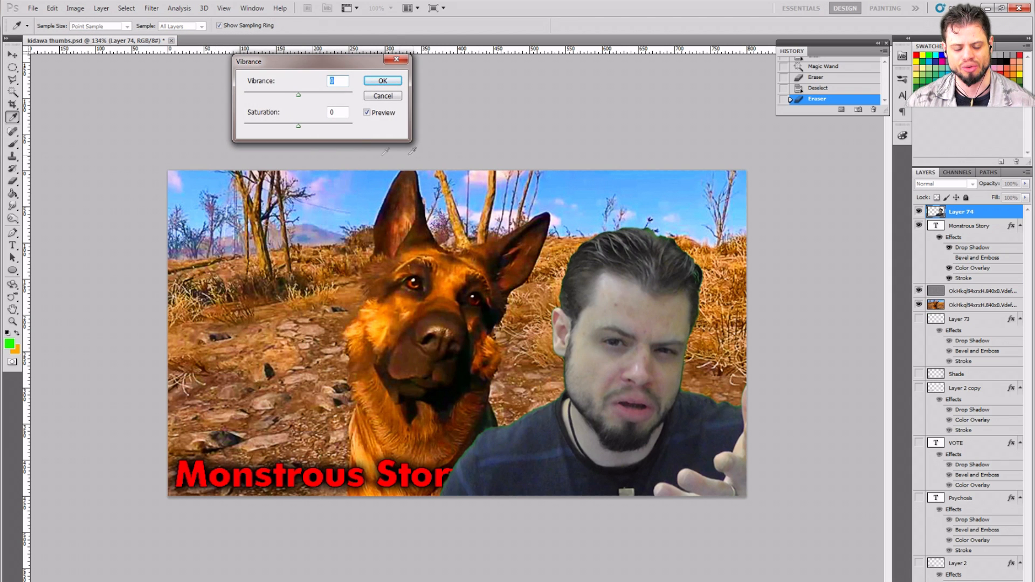
left_click_drag(296, 129, 301, 131)
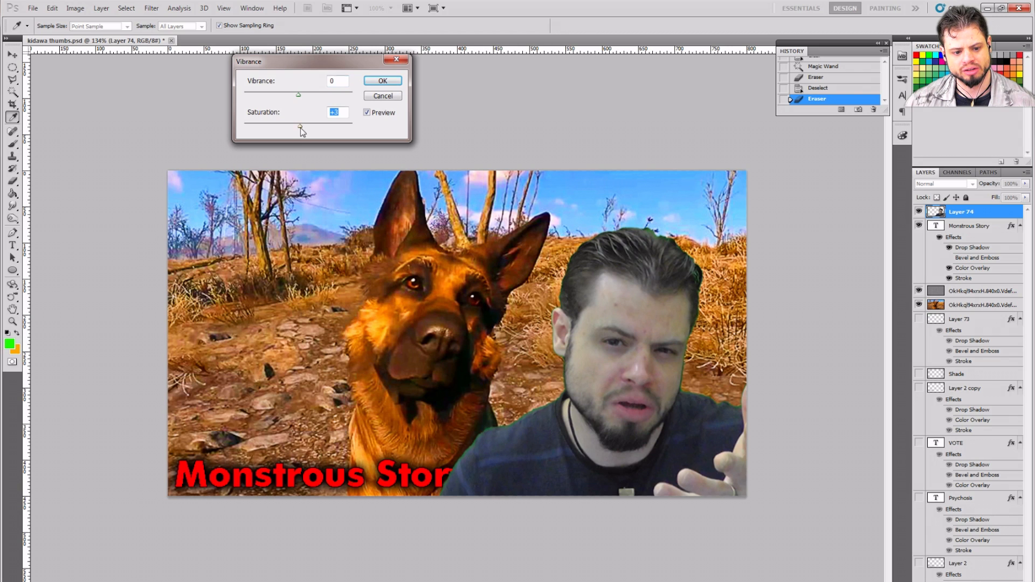
left_click_drag(298, 96, 466, 125)
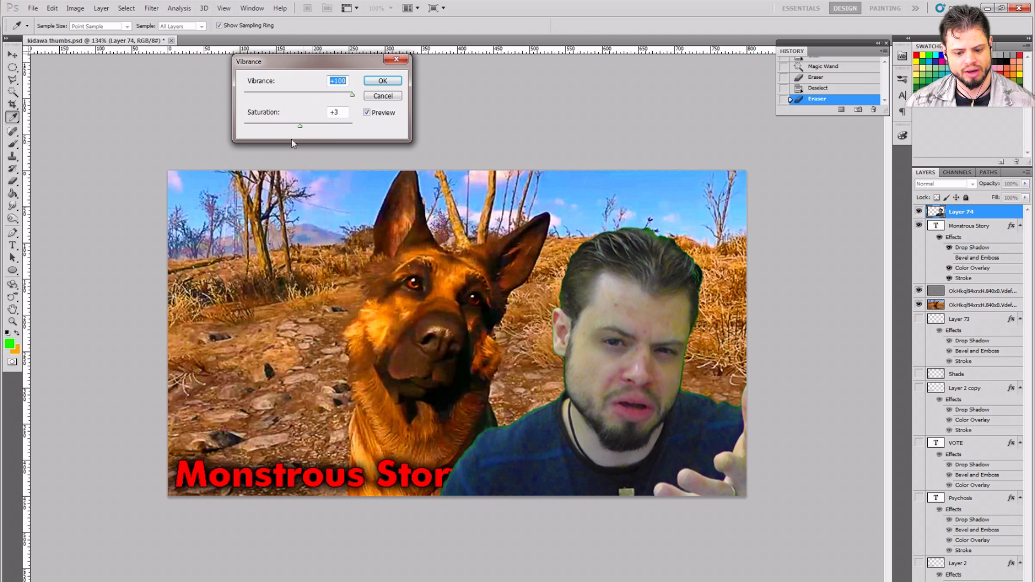
left_click_drag(299, 127, 520, 150)
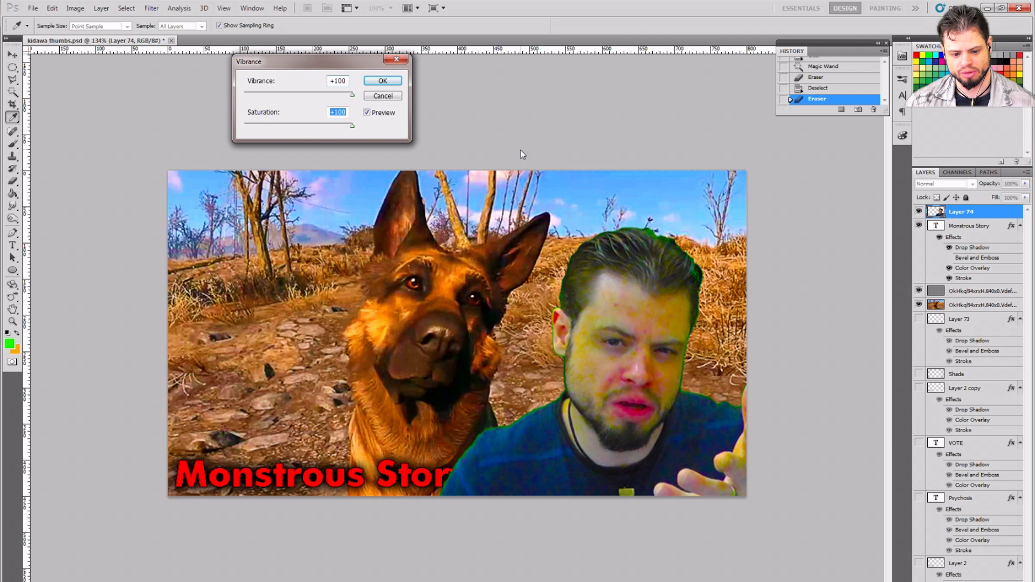
left_click_drag(298, 140, 291, 139)
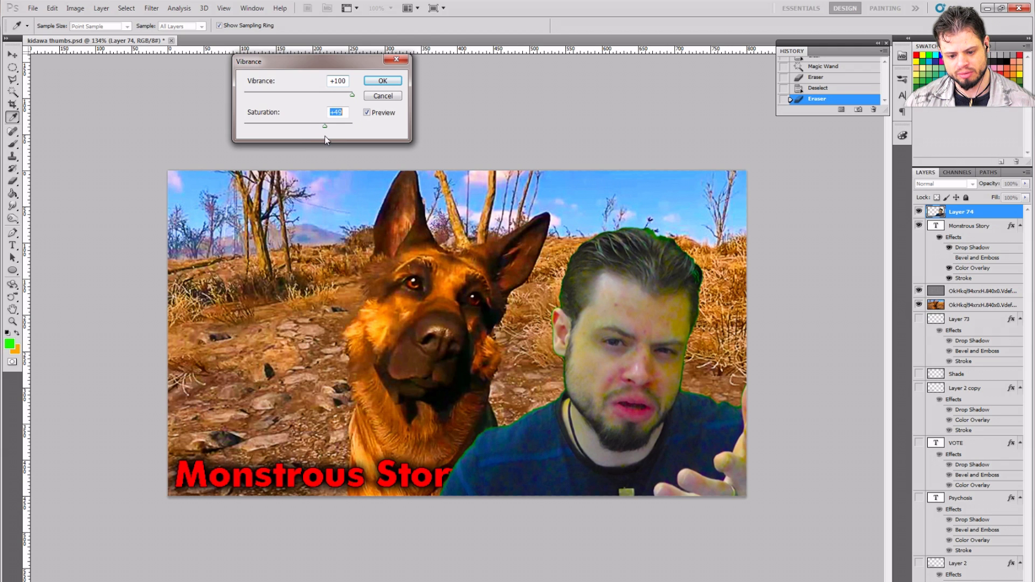
left_click(382, 82)
key("v")
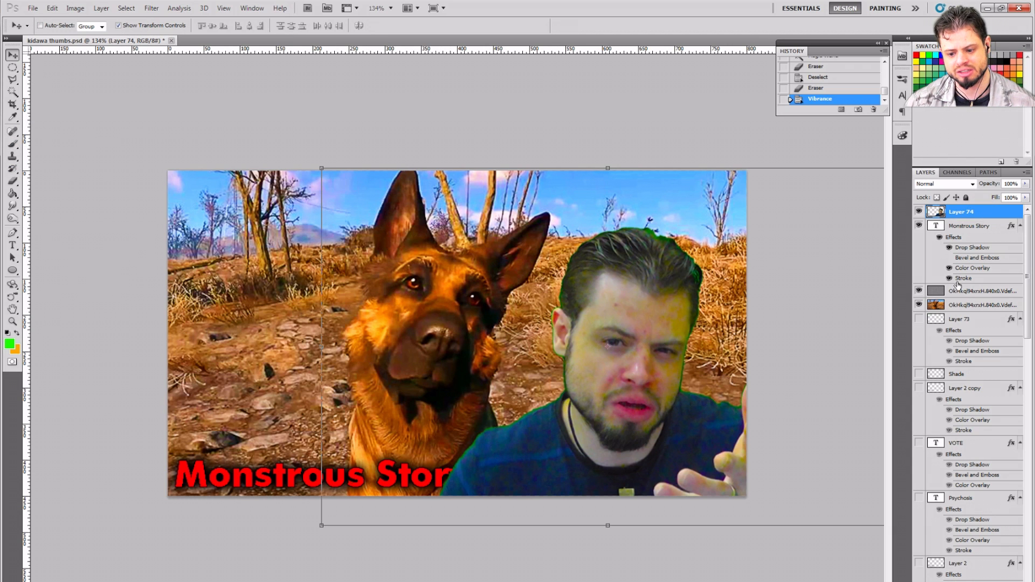
- Move the Monstrous Story text layer above Layer 74 and activate the Magic Wand tool
left_click(963, 293)
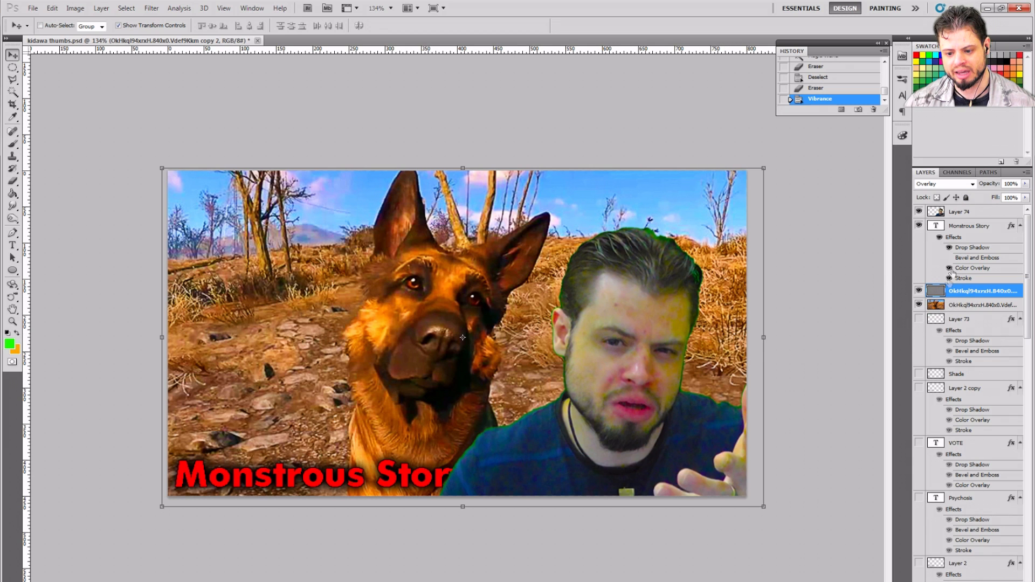
left_click_drag(965, 226, 966, 208)
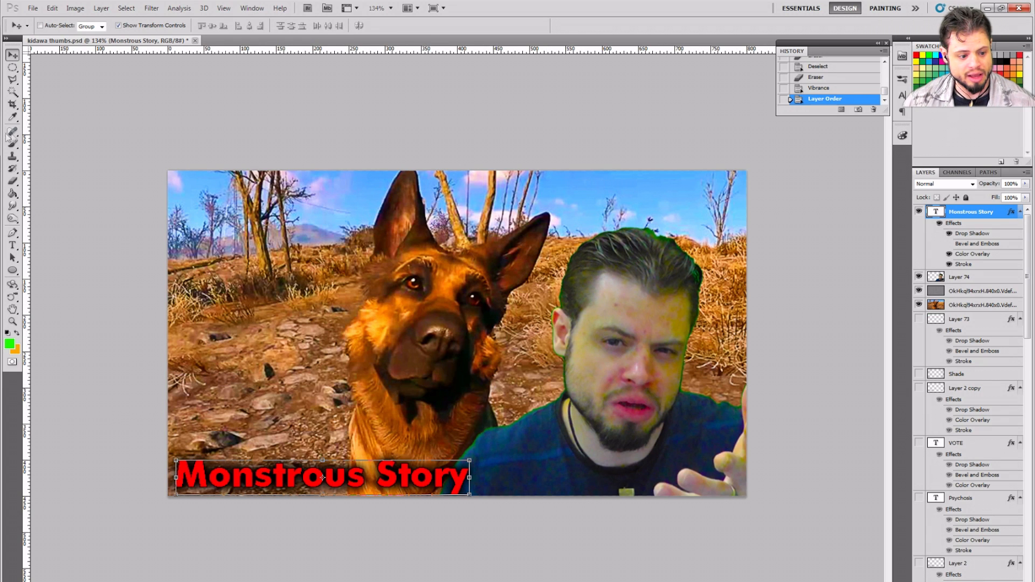
left_click(13, 79)
left_click(13, 92)
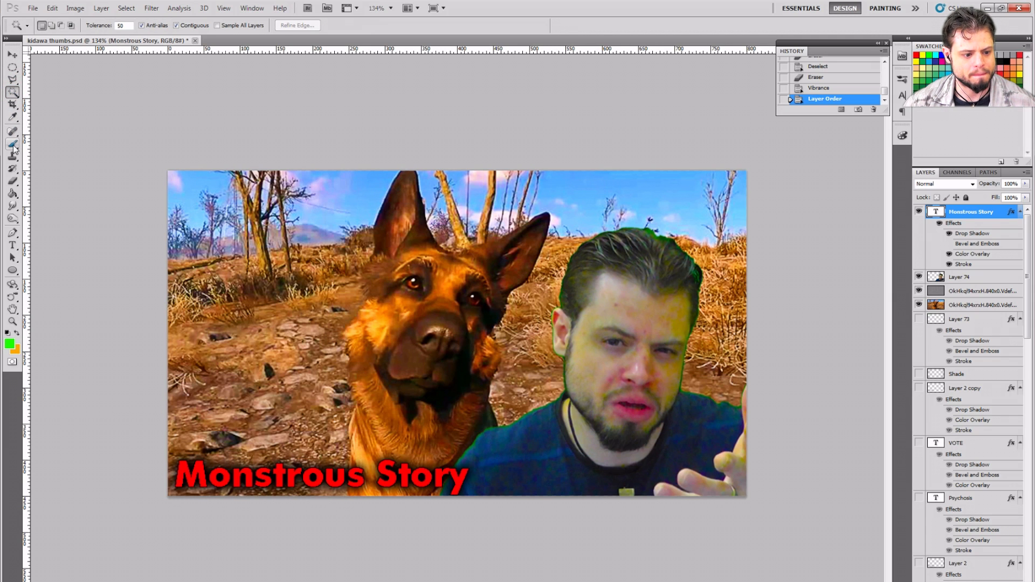
- Retouch the blemishes on the portrait's forehead, nose and cheek on Layer 74 with the content-aware Spot Healing Brush
left_click(13, 219)
left_click(31, 230)
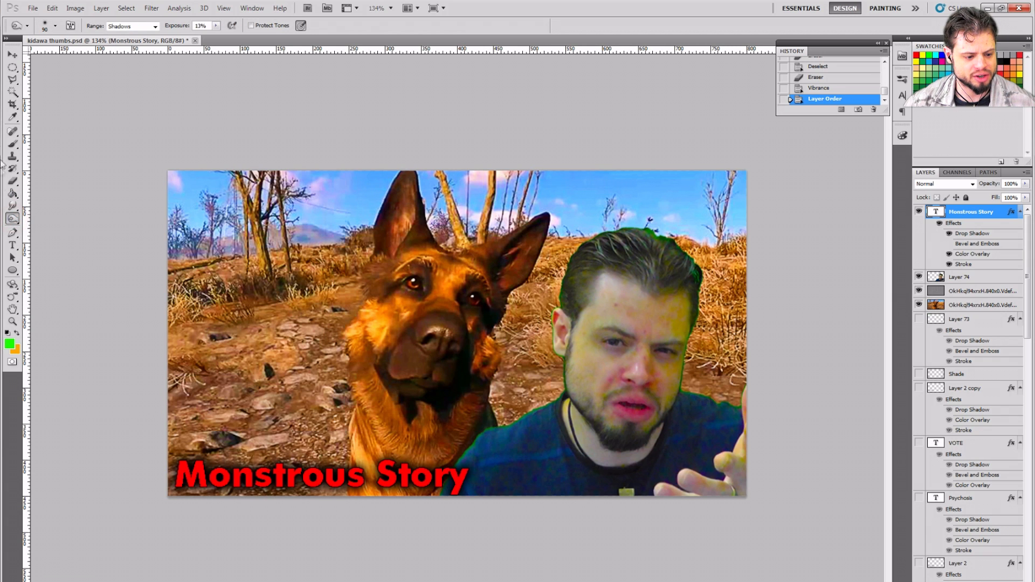
left_click(12, 131)
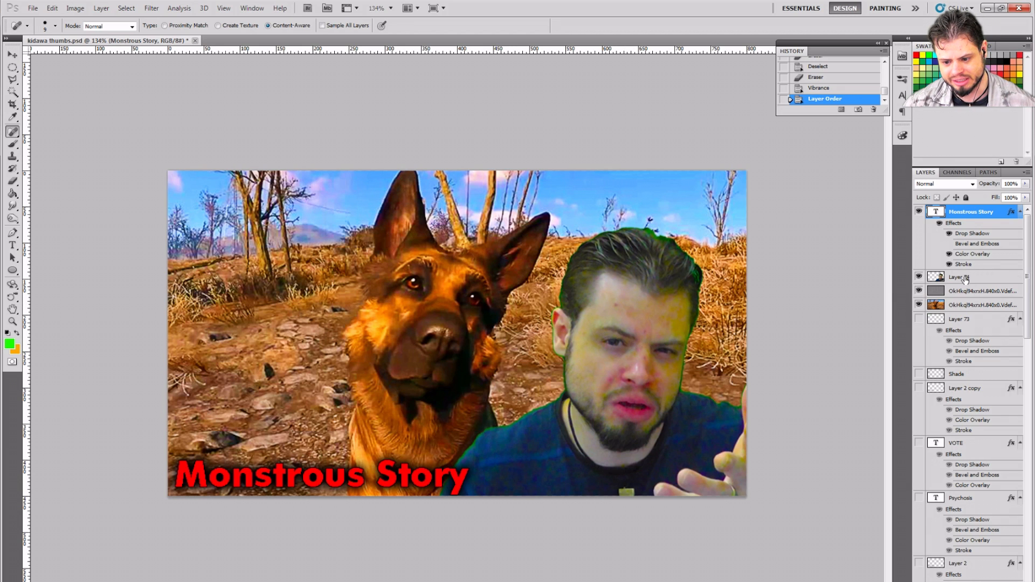
left_click(966, 278)
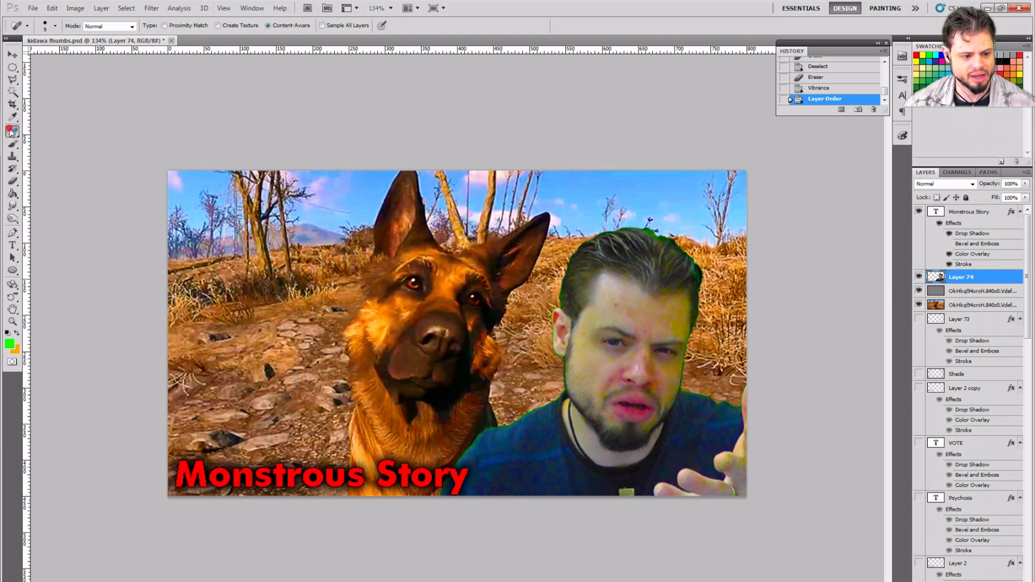
left_click(12, 131)
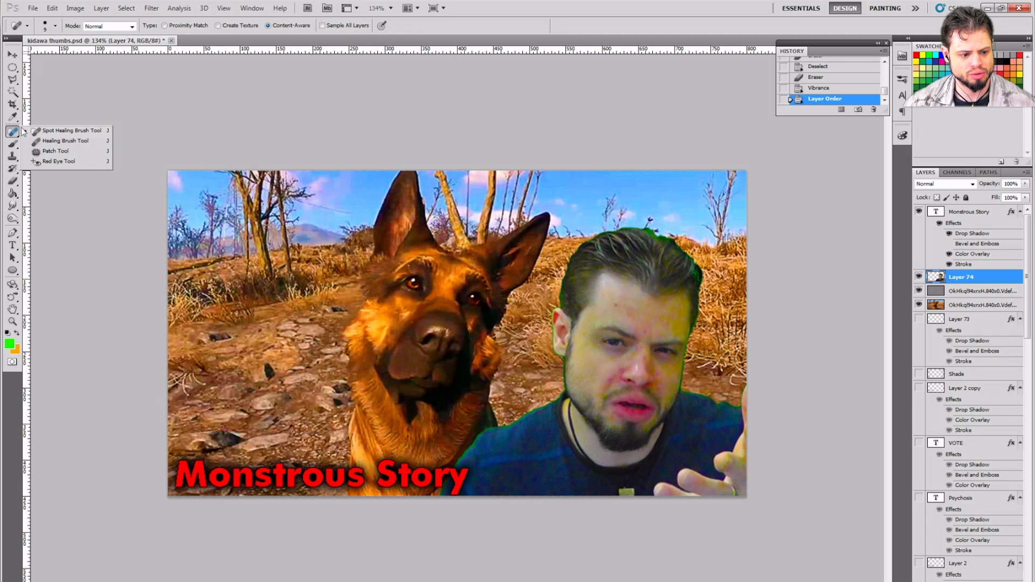
left_click(10, 135)
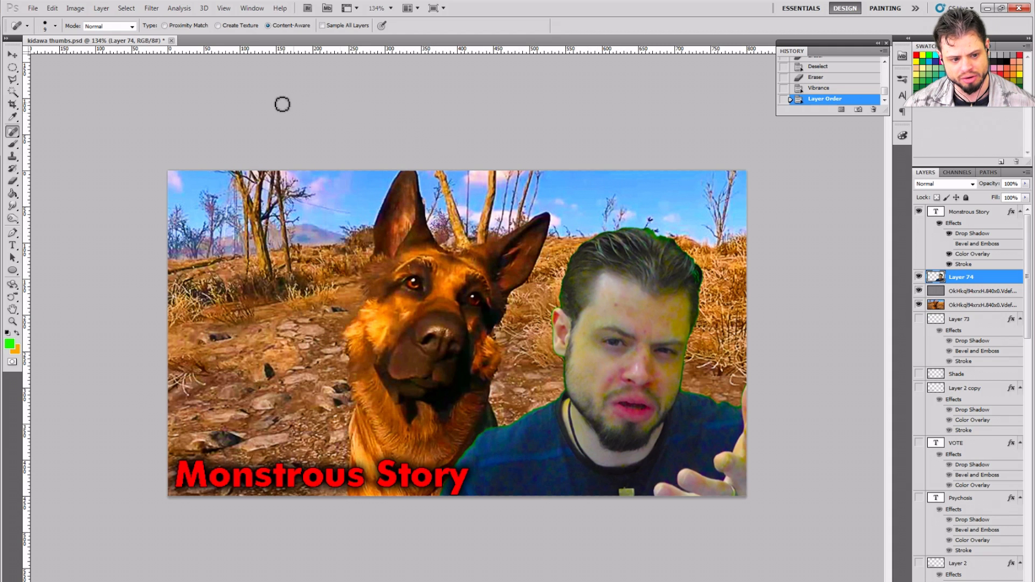
left_click(620, 309)
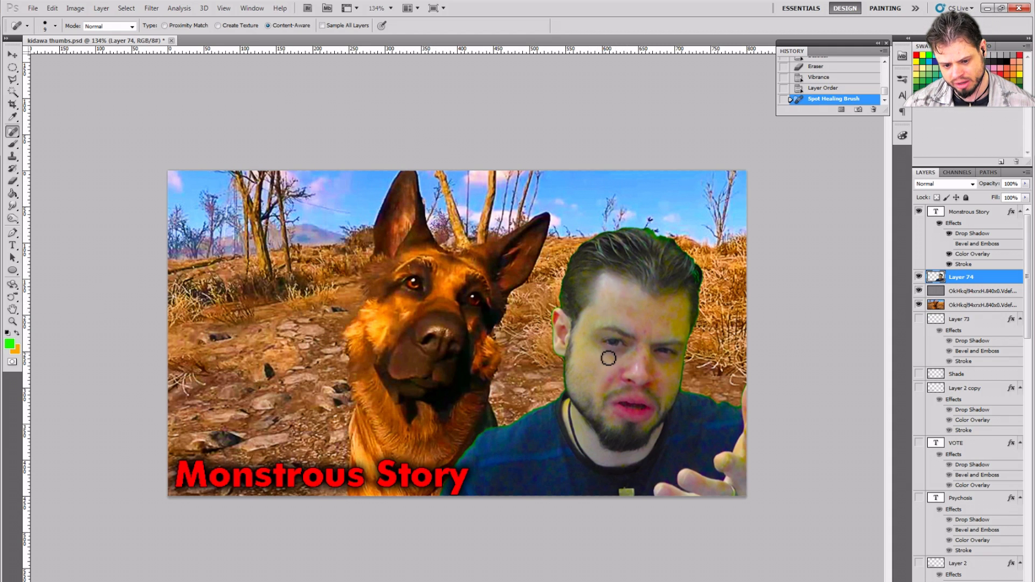
left_click(649, 332)
left_click(641, 332)
left_click(637, 330)
left_click(612, 376)
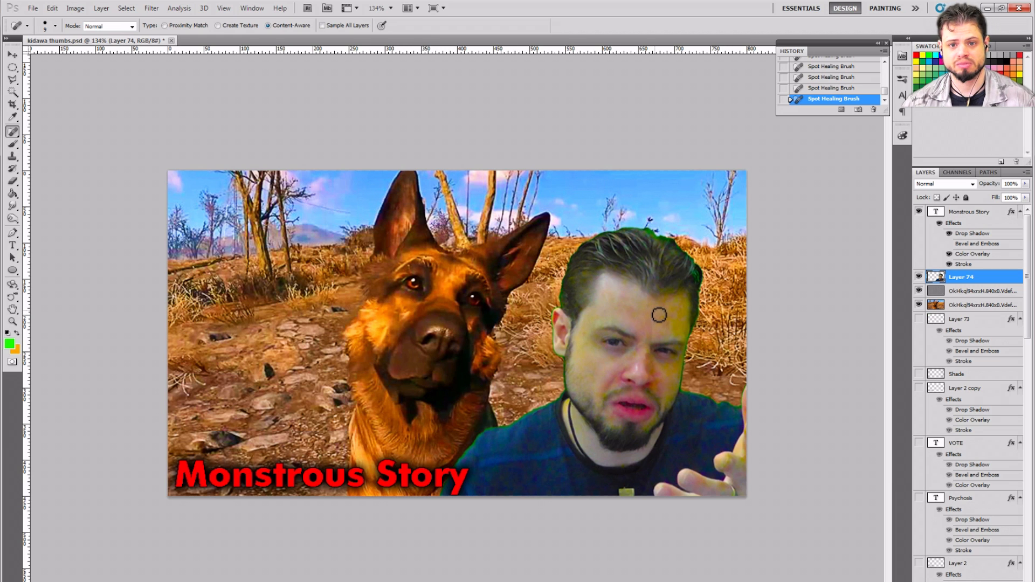
- Add a Drop Shadow to Layer 74 with distance 0 px, spread 26% and size 24 px
key("v")
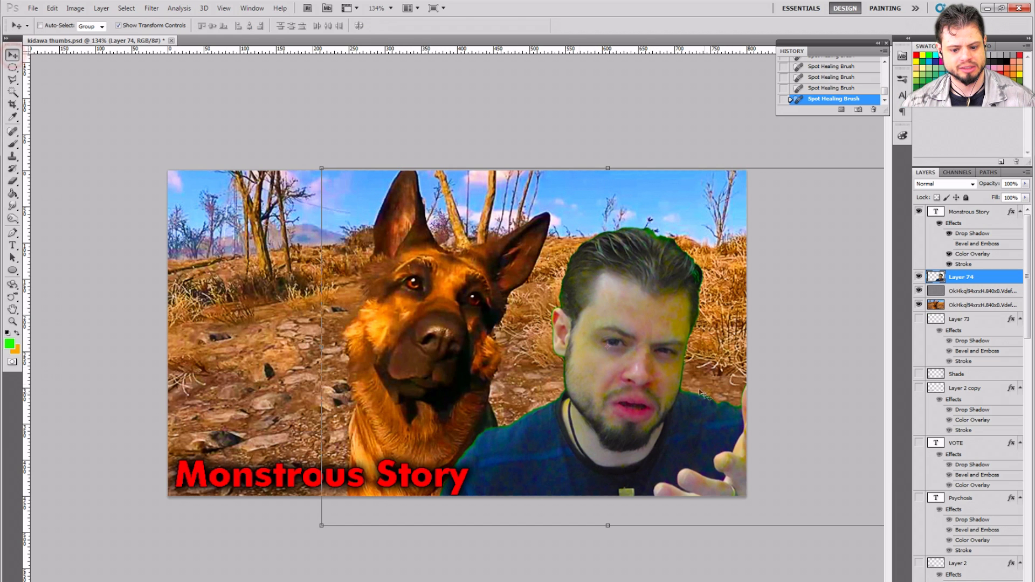
double_click(986, 277)
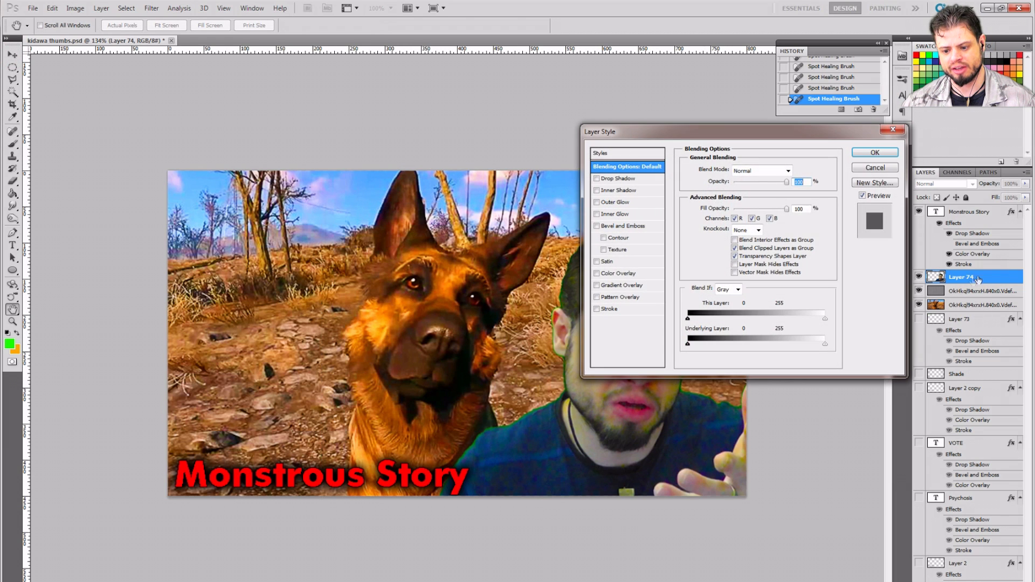
left_click(596, 179)
left_click_drag(668, 132, 768, 59)
left_click(716, 106)
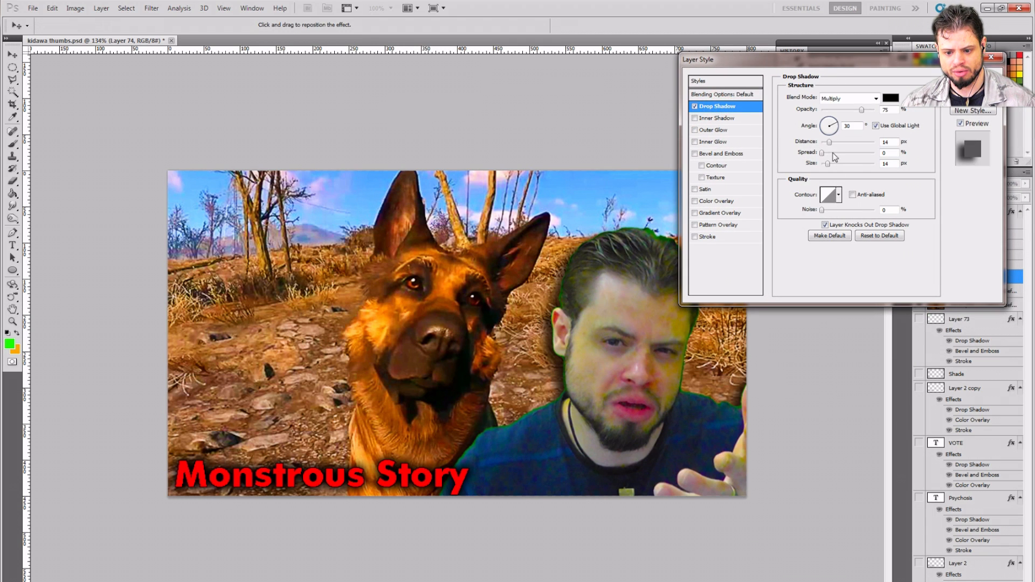
mouse_move(829, 143)
left_mouse_down()
mouse_move(852, 145)
mouse_move(823, 152)
mouse_move(835, 153)
mouse_move(830, 165)
left_mouse_up()
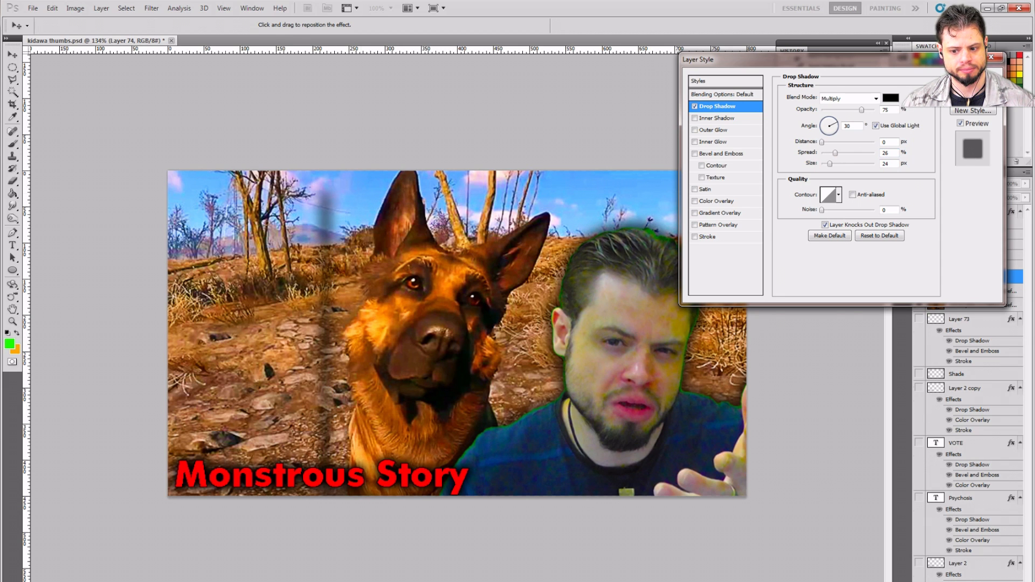
left_click(972, 81)
- Erase the stray Layer 74 pixels casting shadow strips beside the dog and along the picture's right edge, using a larger Eraser
mouse_move(324, 173)
left_mouse_down()
mouse_move(305, 221)
mouse_move(253, 183)
mouse_move(297, 256)
mouse_move(324, 259)
mouse_move(327, 213)
mouse_move(345, 269)
left_mouse_up()
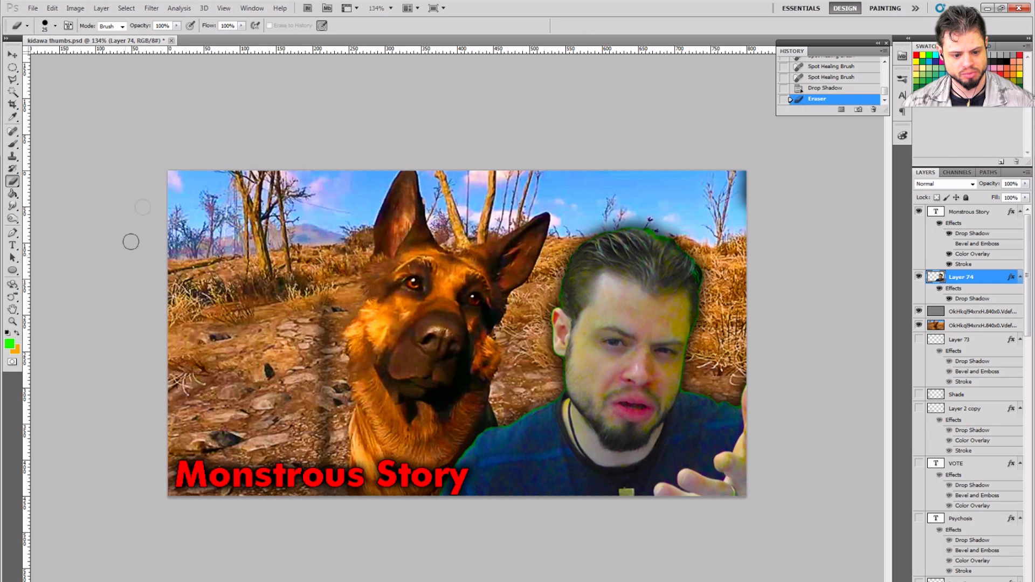
key("bracketright")
key("bracketright")
key("bracketright")
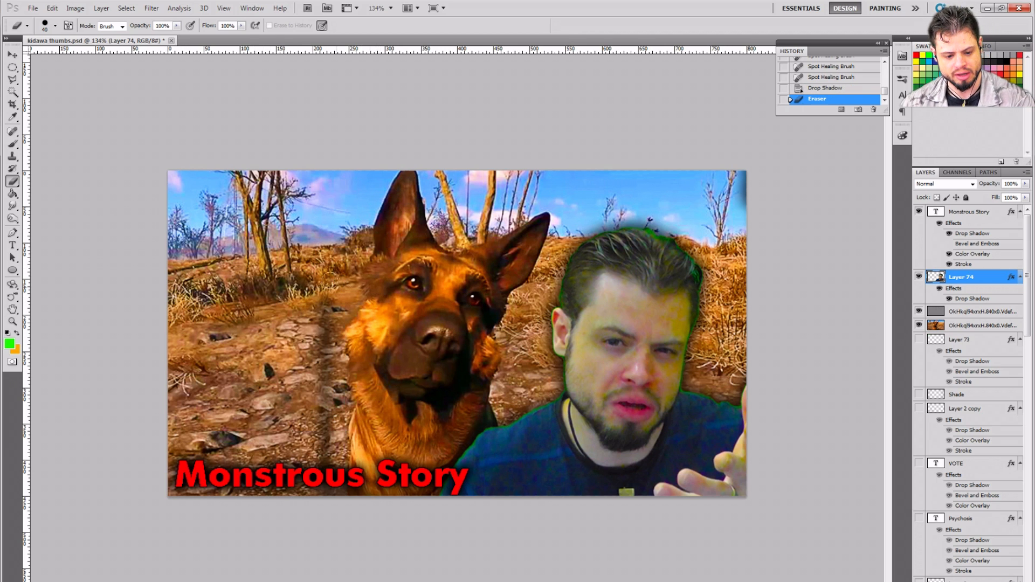
left_click_drag(324, 314, 326, 490)
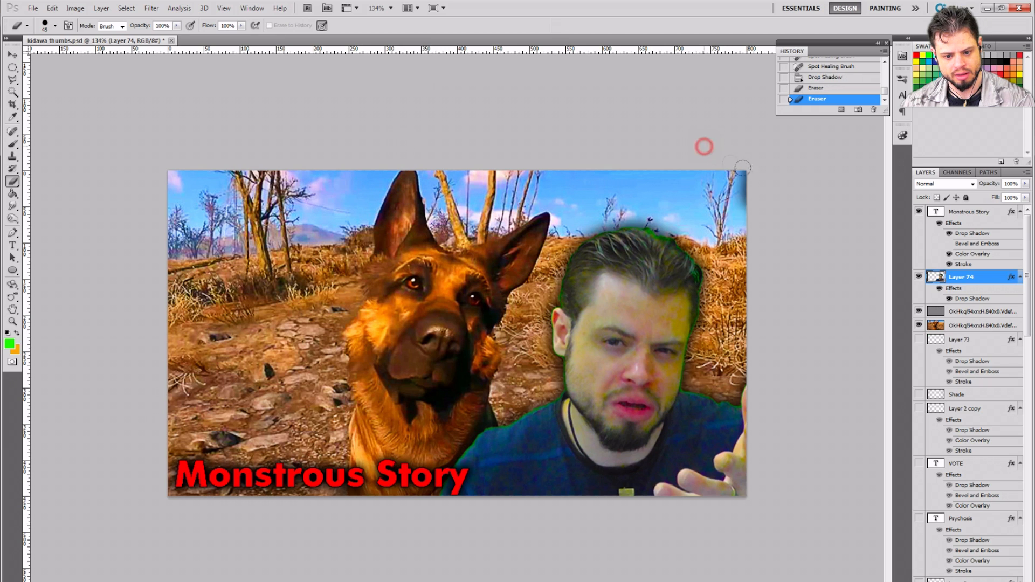
mouse_move(757, 156)
left_mouse_down()
mouse_move(750, 351)
mouse_move(743, 298)
left_mouse_up()
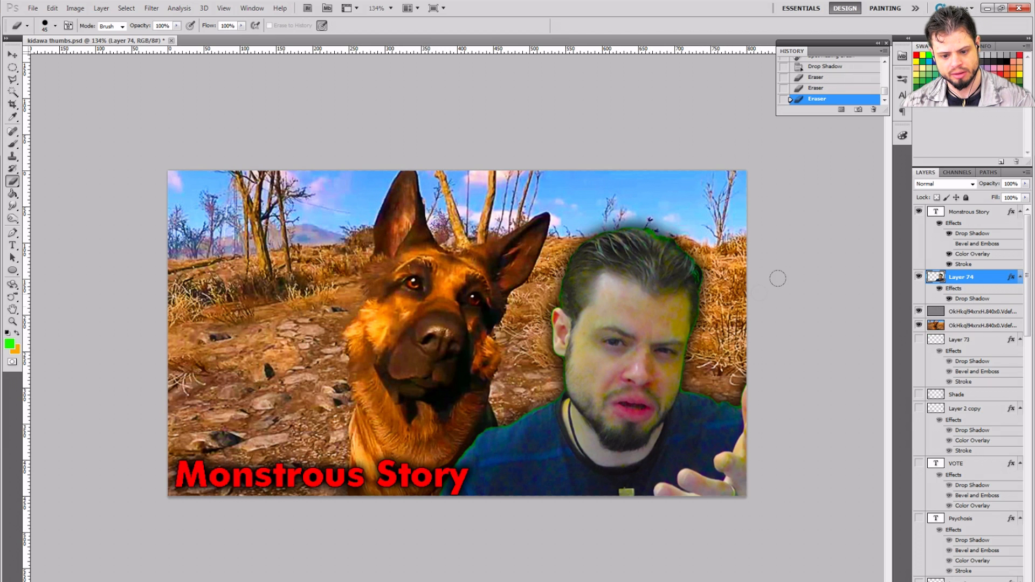
- Compare the portrait with and without its layer effects by toggling the effects of Layer 74
left_click(12, 54)
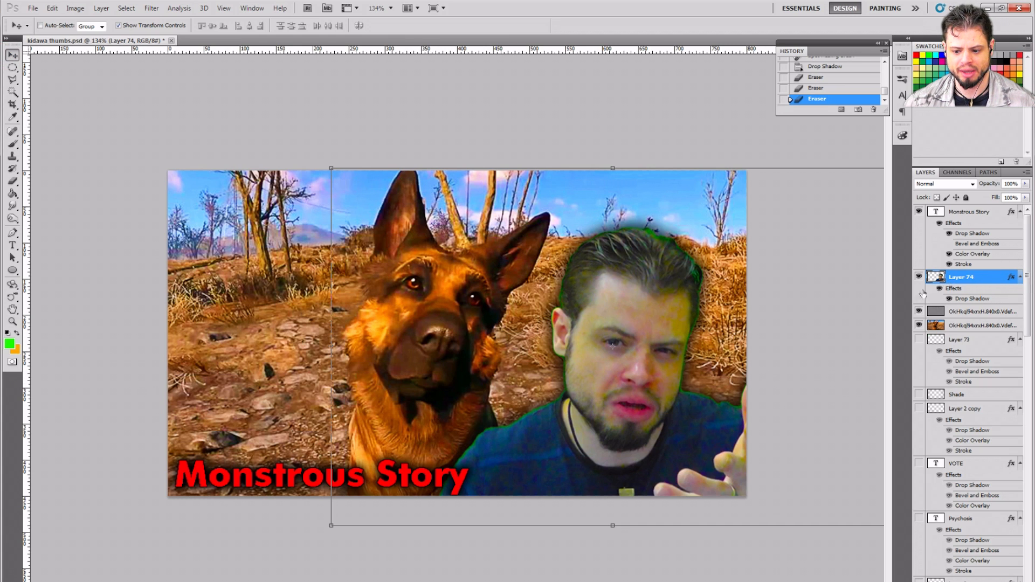
left_click(941, 290)
left_click(941, 290)
left_click(940, 290)
left_click(941, 290)
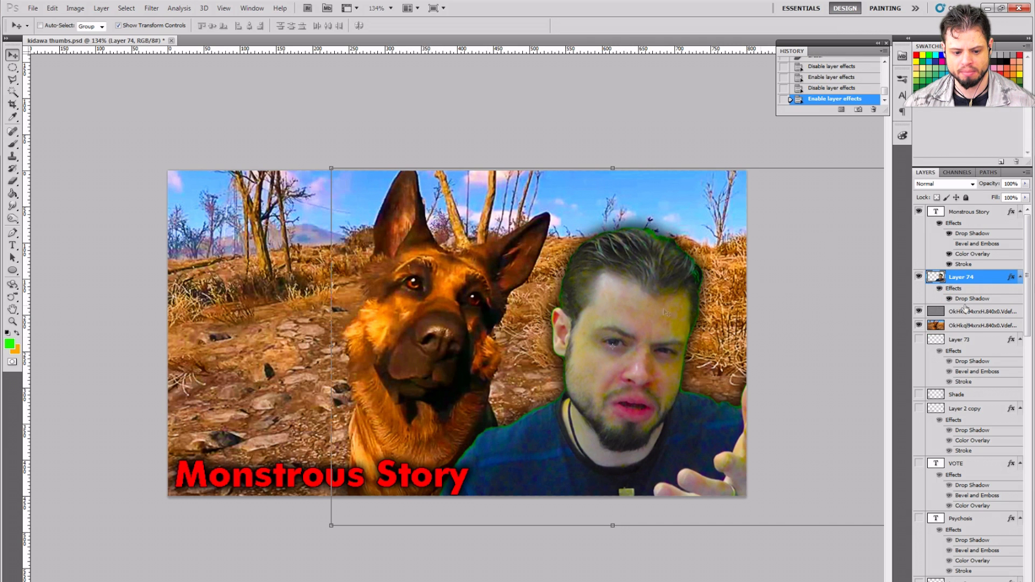
- Add a thinned outside Stroke to Layer 74 in the yellow-orange #ffbe25 sampled from the dog's fur
double_click(989, 279)
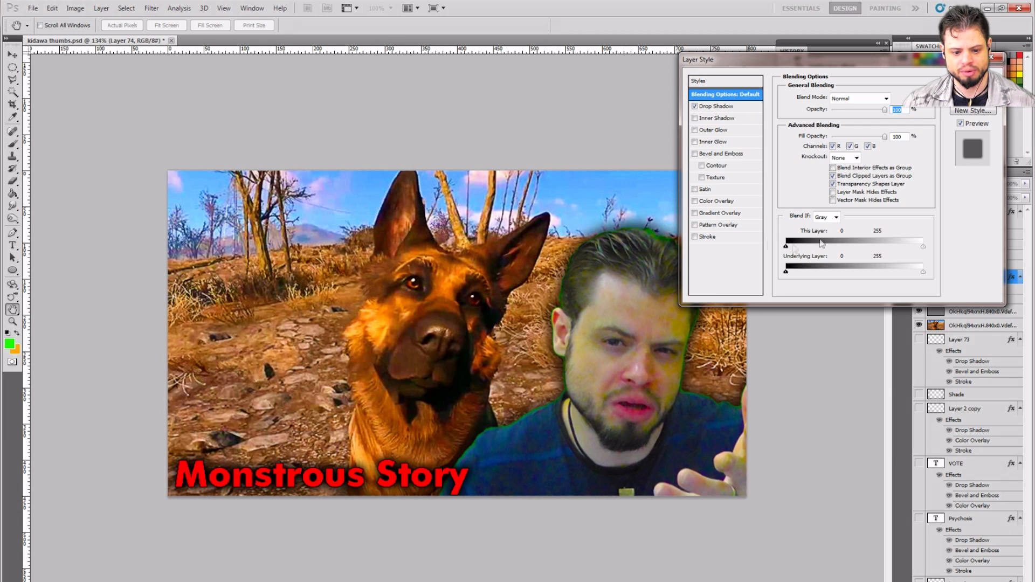
left_click(695, 237)
left_click(707, 238)
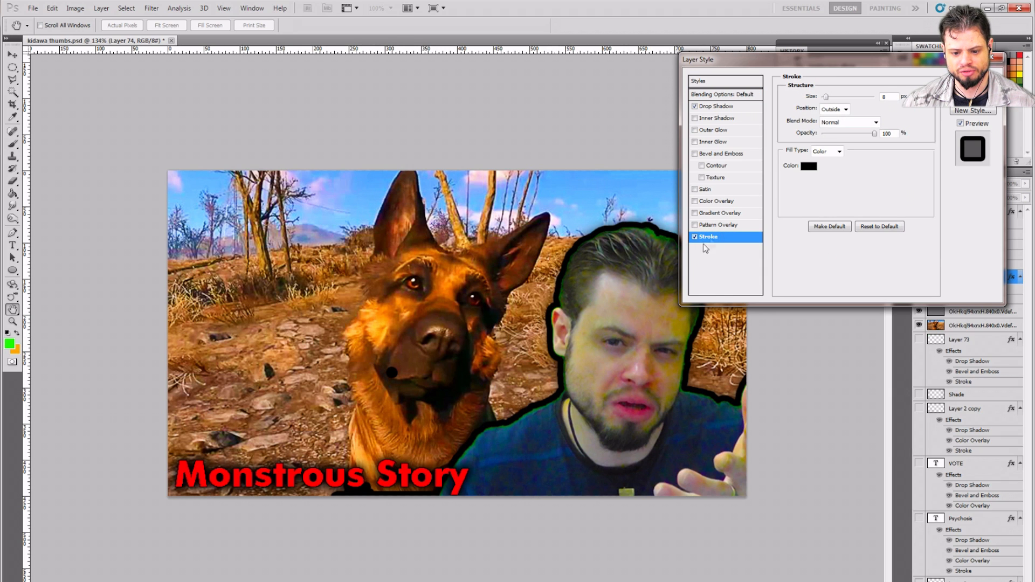
left_click(809, 166)
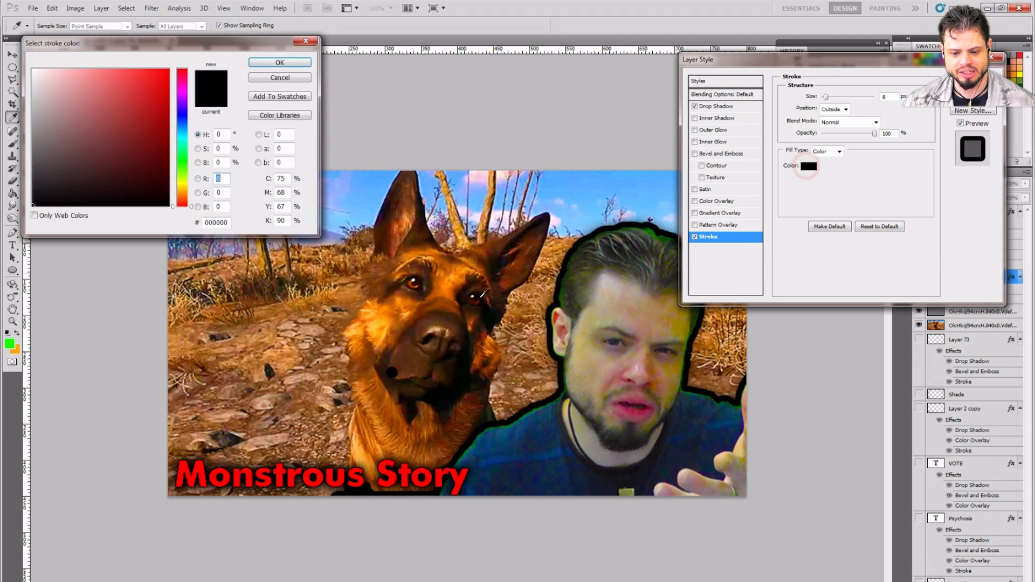
left_click(286, 351)
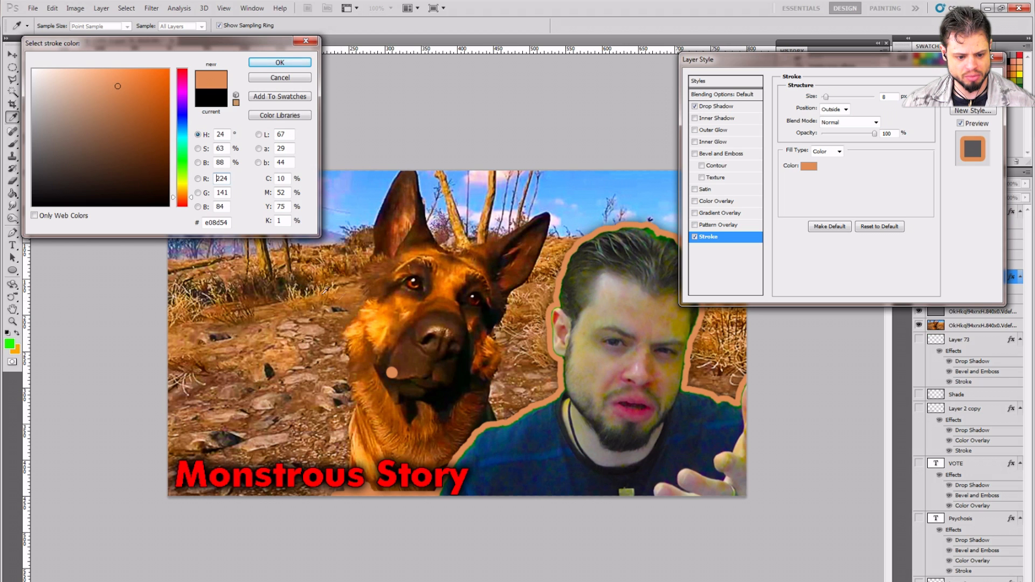
left_click(380, 326)
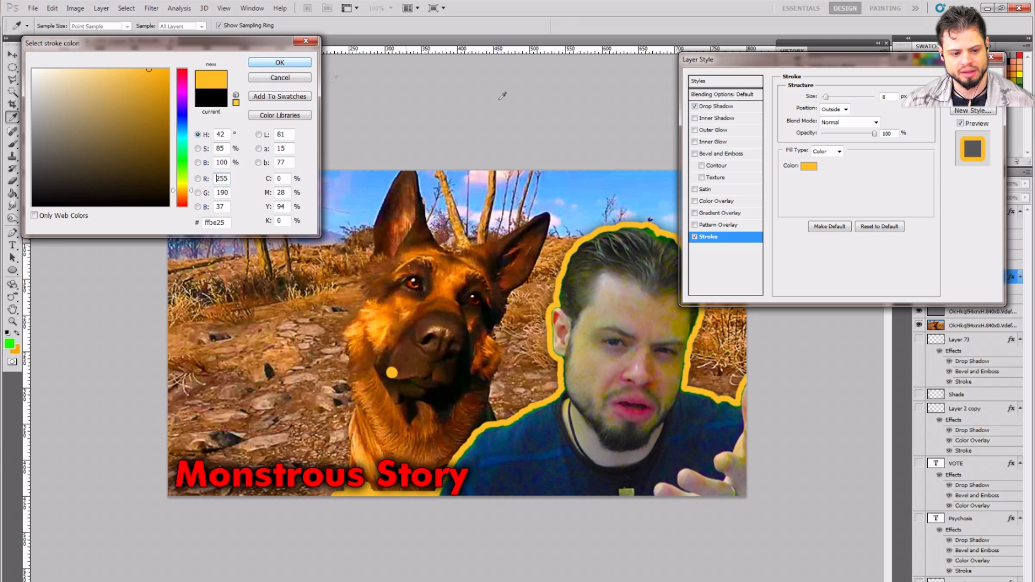
left_click(298, 62)
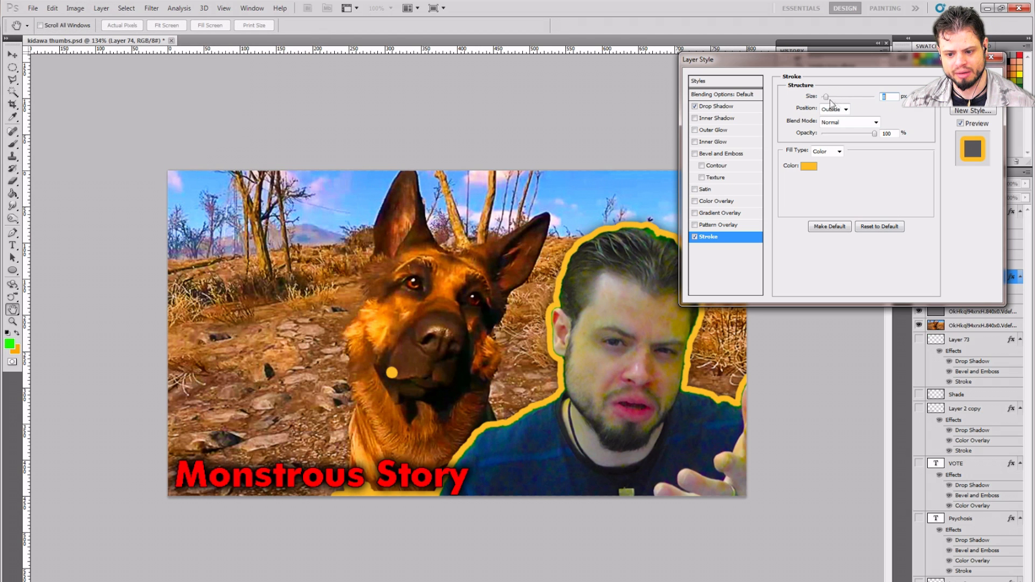
left_click_drag(826, 97, 825, 100)
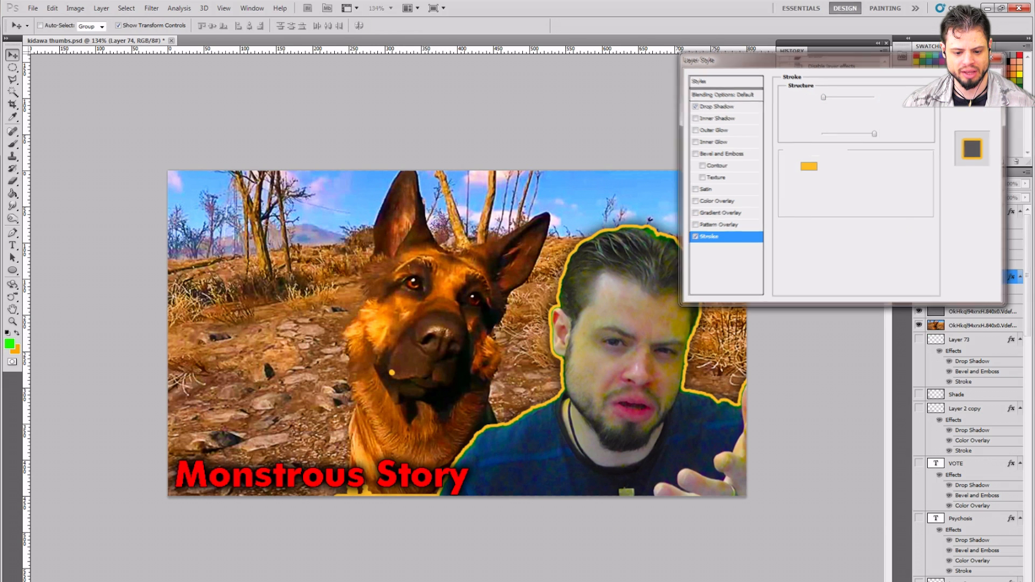
key("Return")
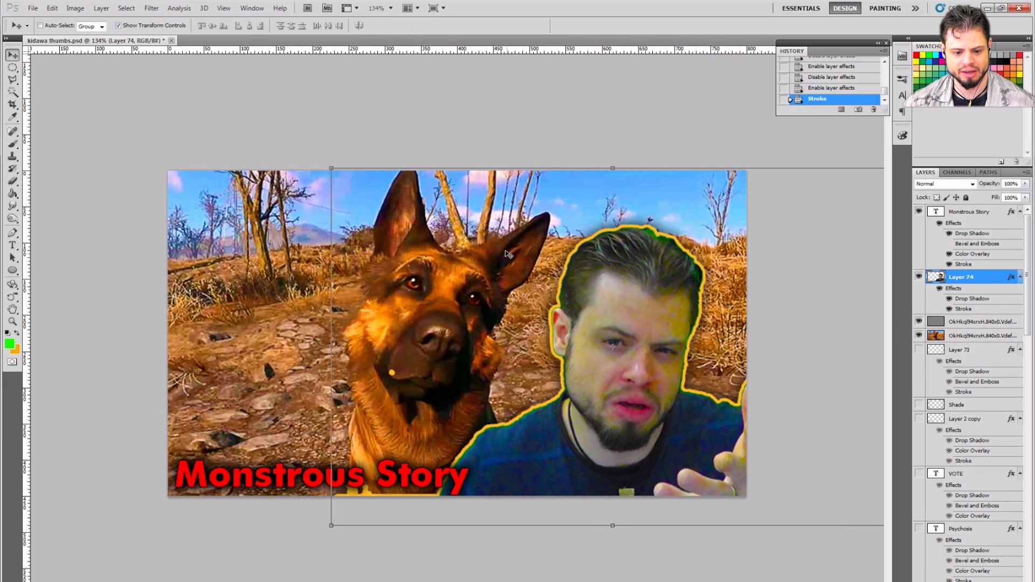
- Erase the outlined stray pixels of Layer 74 beside the dog's mouth and along the picture's bottom edge
left_click(12, 181)
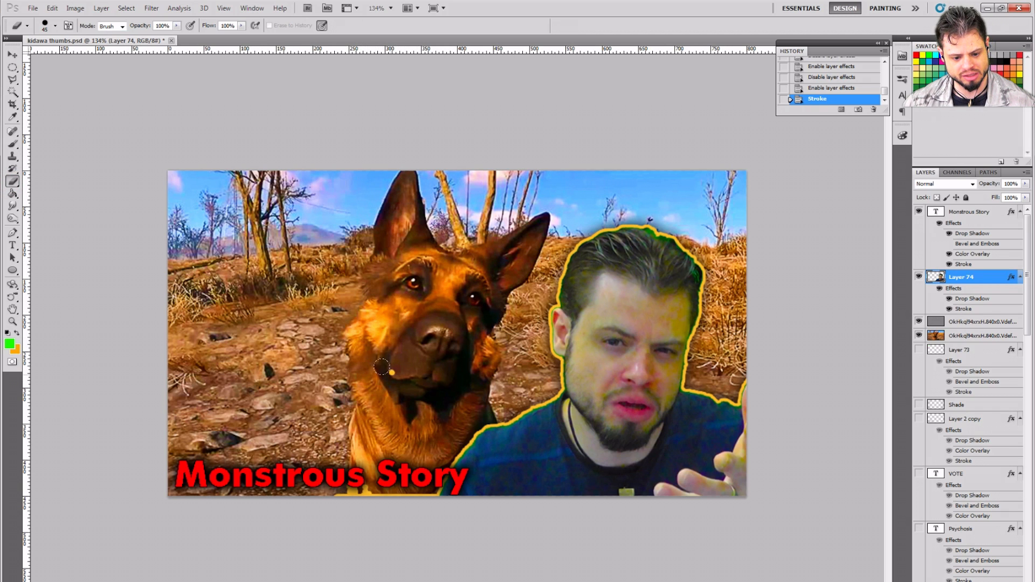
mouse_move(327, 480)
left_mouse_down()
mouse_move(325, 469)
mouse_move(377, 492)
mouse_move(437, 494)
left_mouse_up()
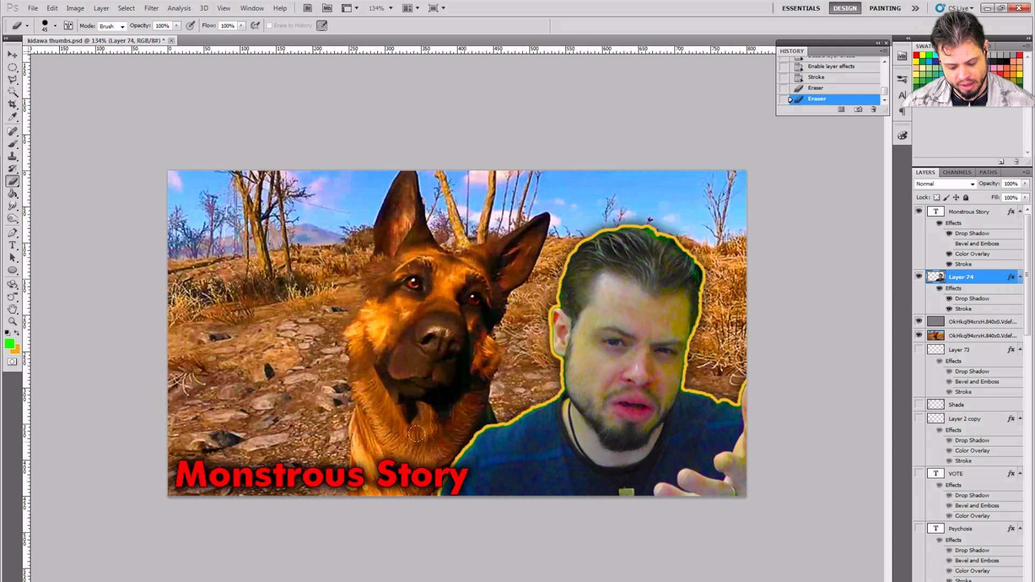
left_click(12, 55)
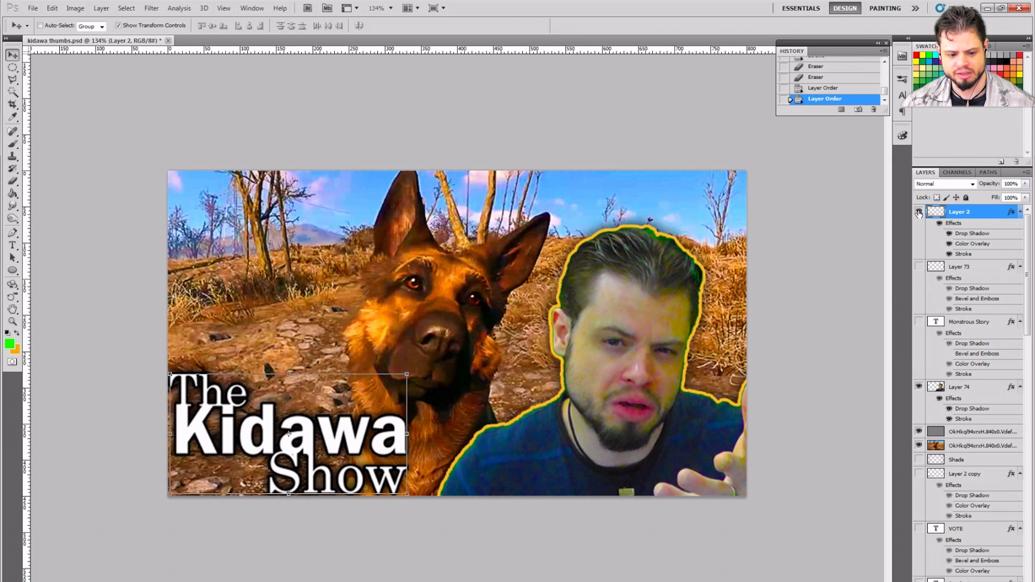
- Toggle the visibility of The Kidawa Show logo on Layer 2 and leave the layer hidden
left_click(918, 213)
left_click(919, 213)
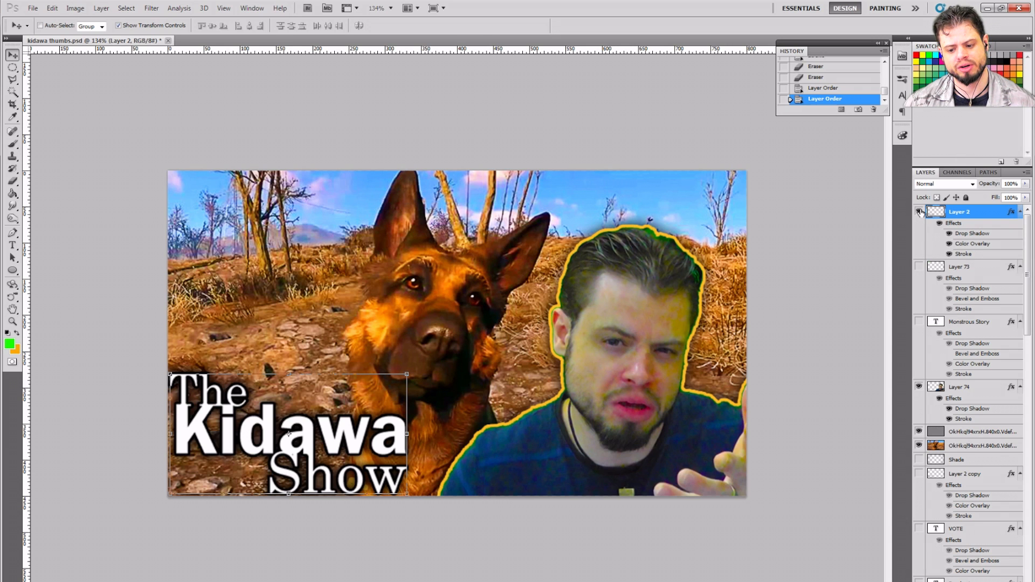
left_click(919, 212)
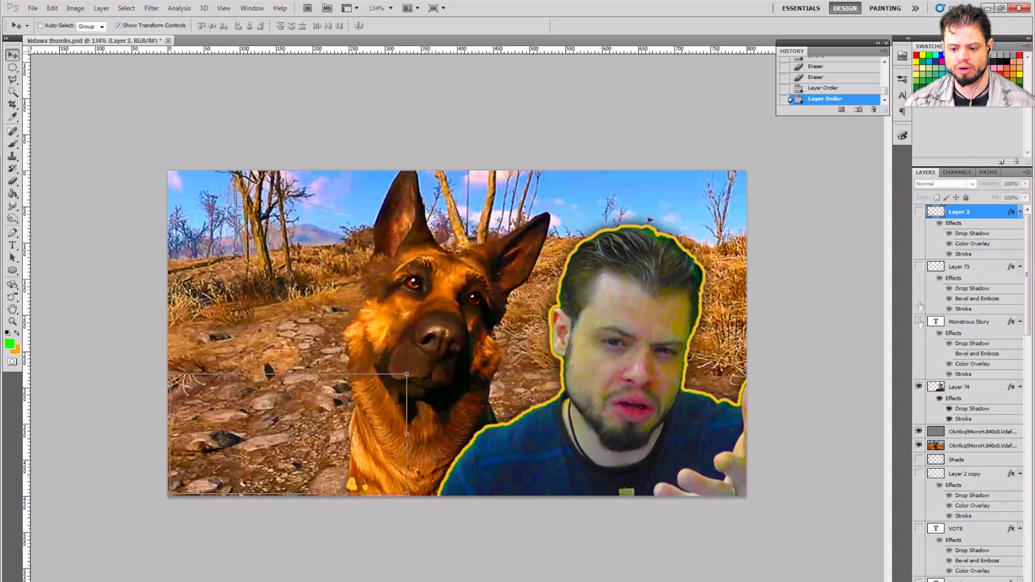
- Select Layer 73 and compare the picture with and without its green logo, leaving the logo visible
left_click(920, 267)
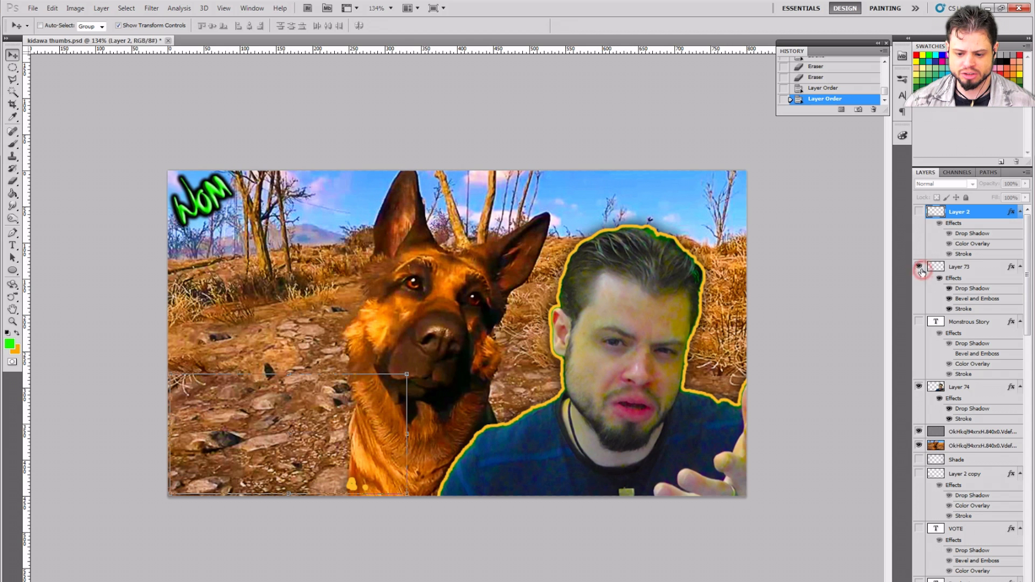
left_click(968, 267)
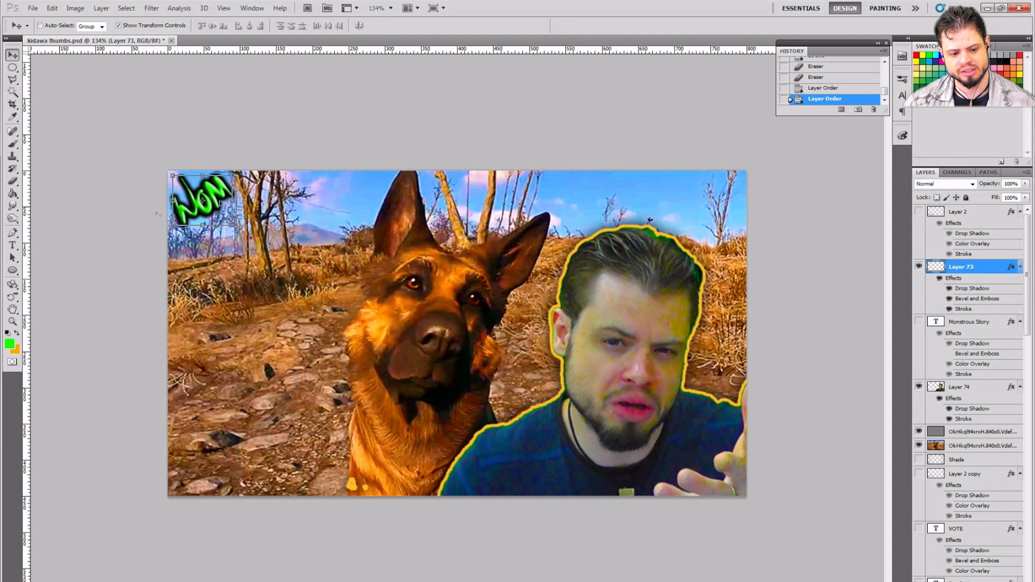
left_click(919, 267)
left_click(918, 268)
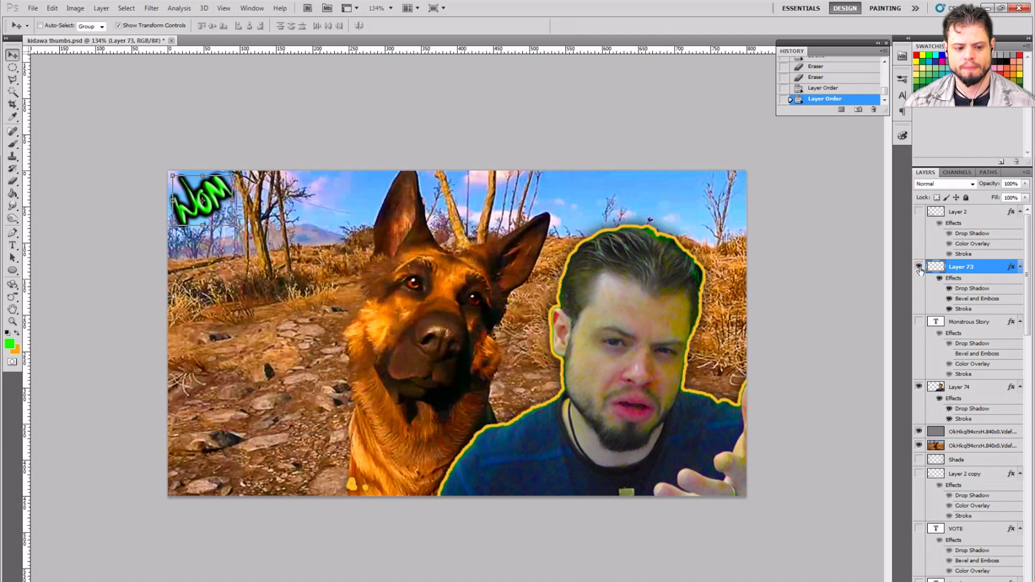
left_click(919, 267)
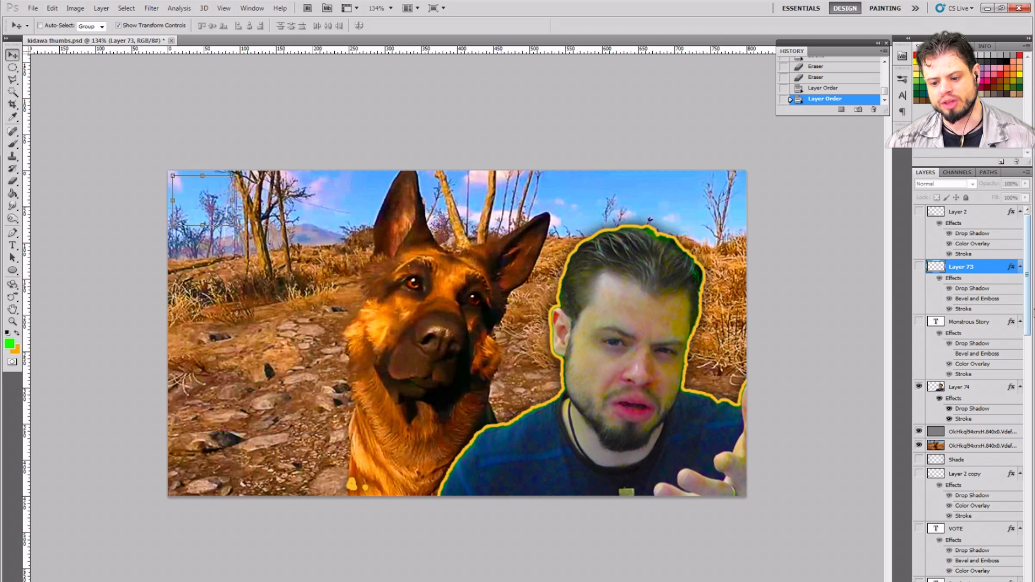
left_click(919, 267)
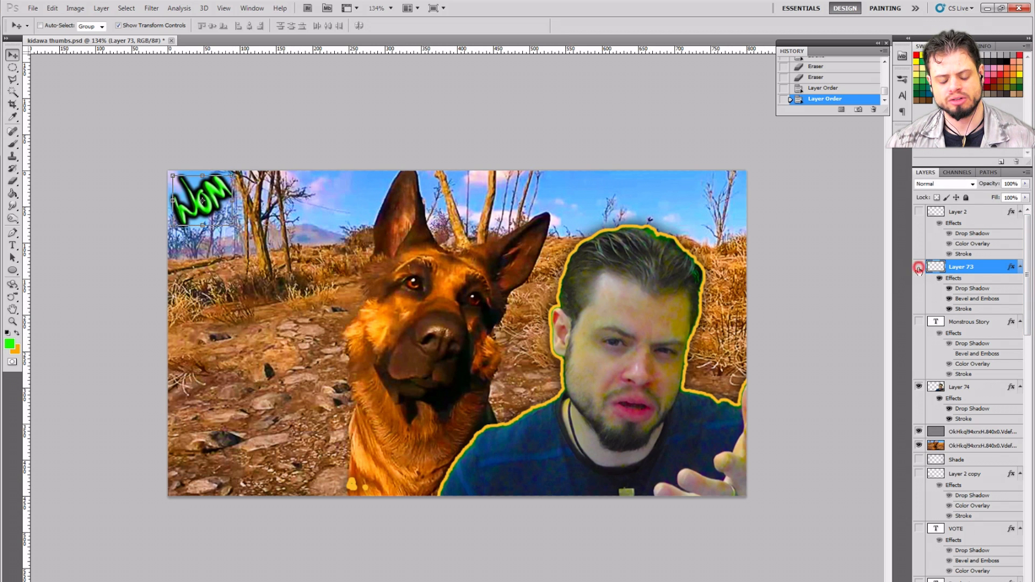
- Scale the green WOM logo on Layer 73 to 134.59%, and scale the enlarged logo back by 89.49%
left_click(919, 267)
left_click(919, 268)
left_click_drag(234, 223, 260, 232)
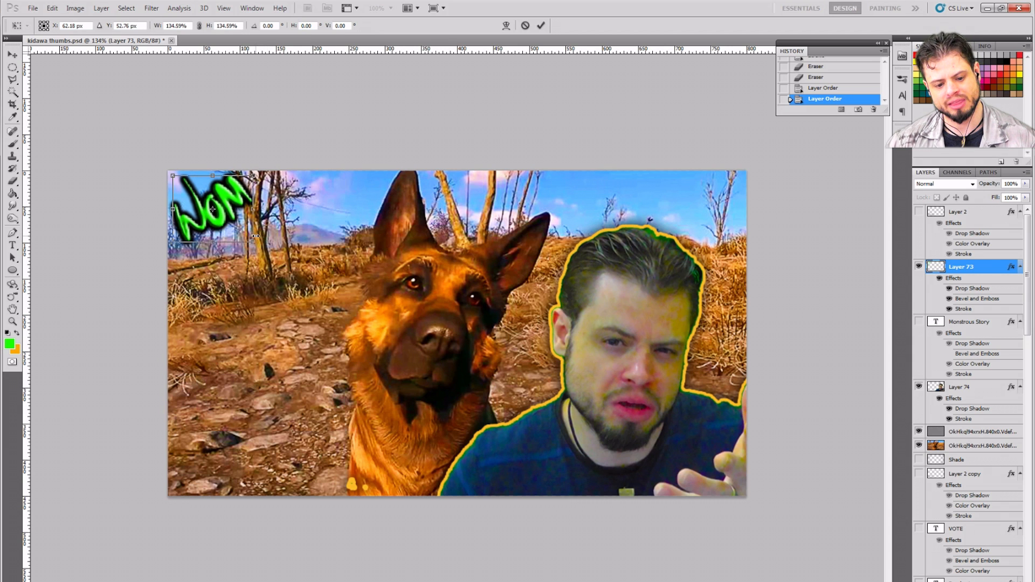
key("Return")
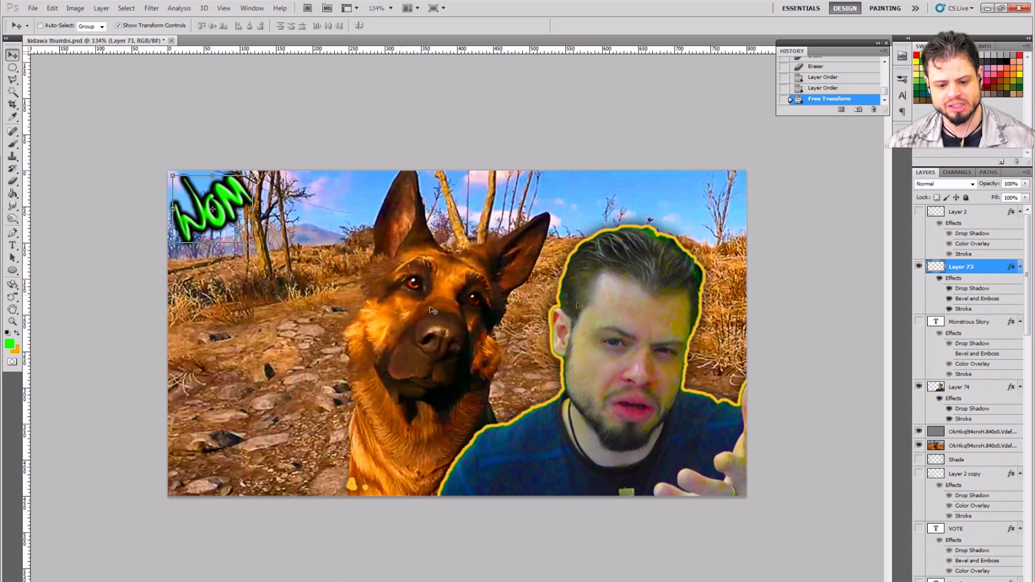
left_click_drag(248, 241, 240, 230)
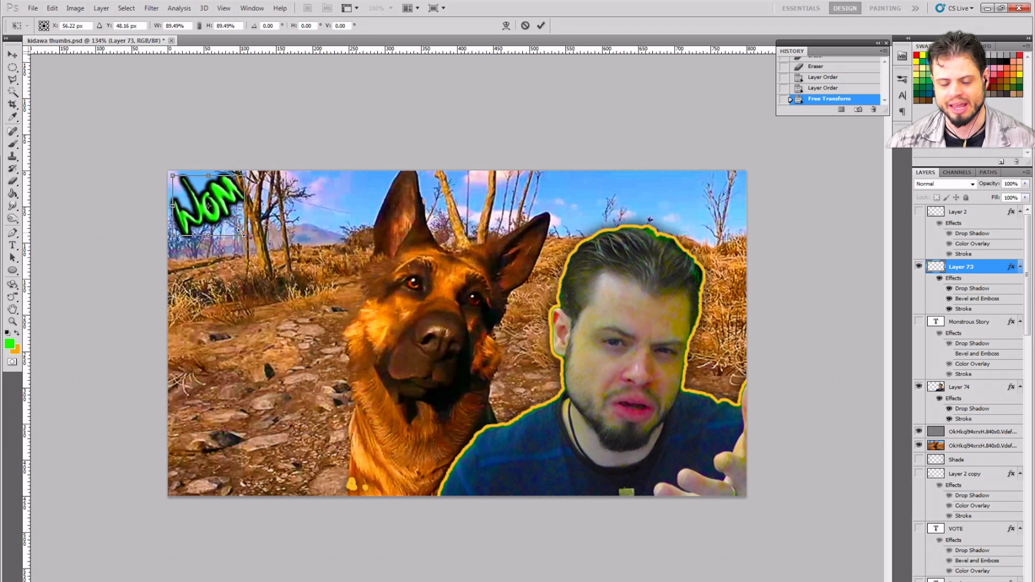
key("Return")
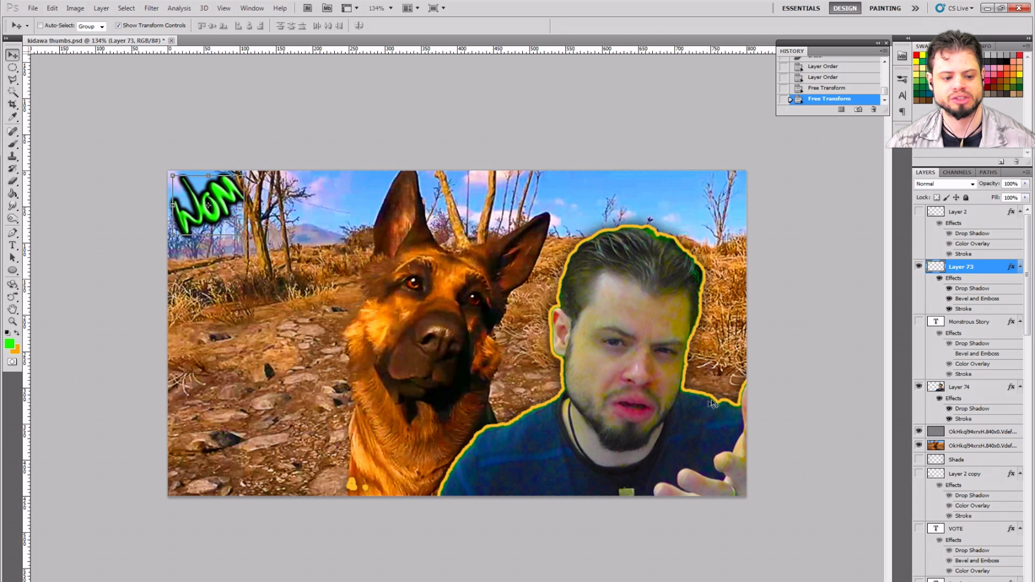
- Move the VOTE text layer to the top of the layer stack, show it, and position the text in the sky above the man's head
left_click_drag(957, 530, 938, 225)
left_click(919, 212)
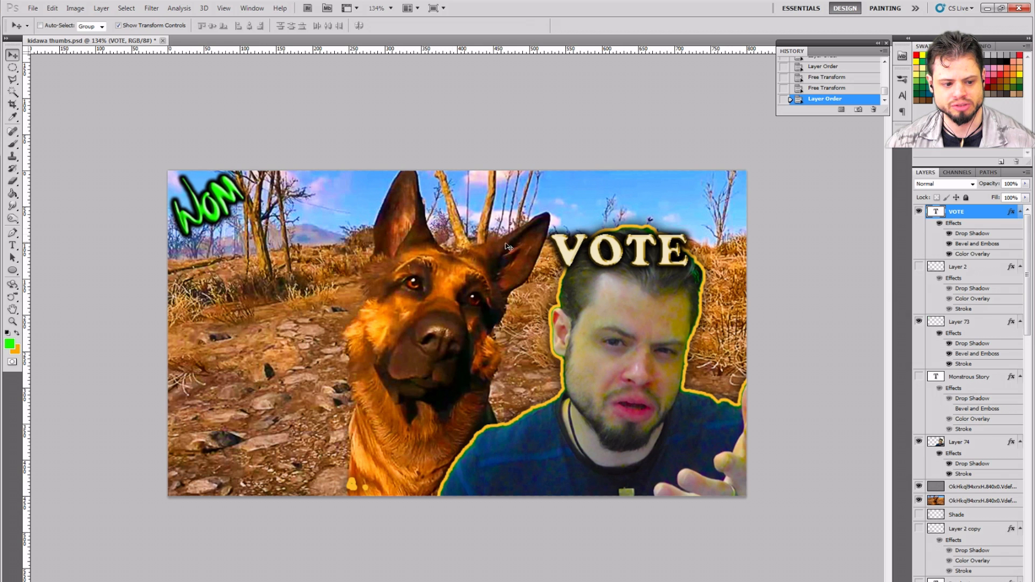
key("ctrl+t")
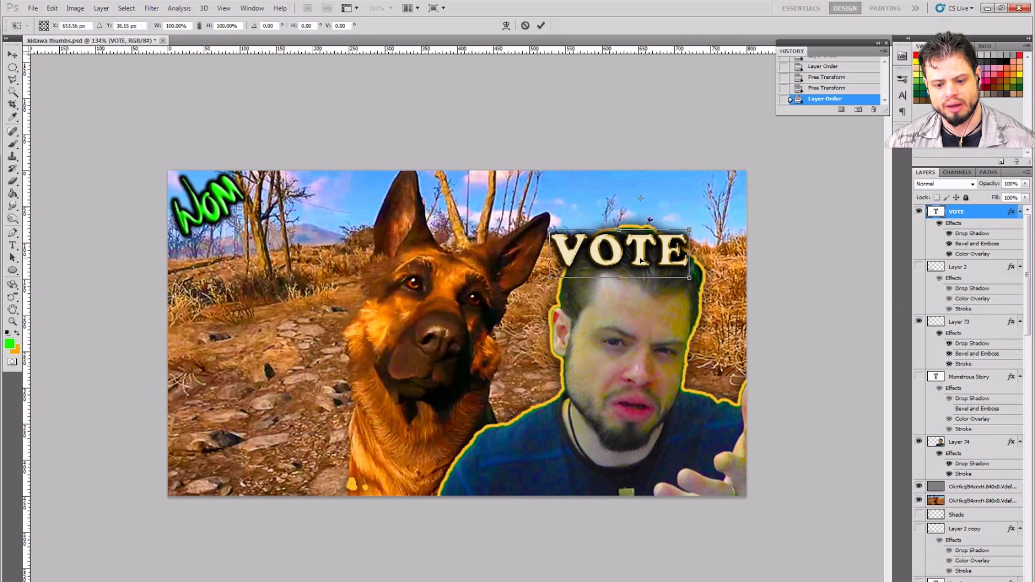
left_click_drag(642, 262, 669, 206)
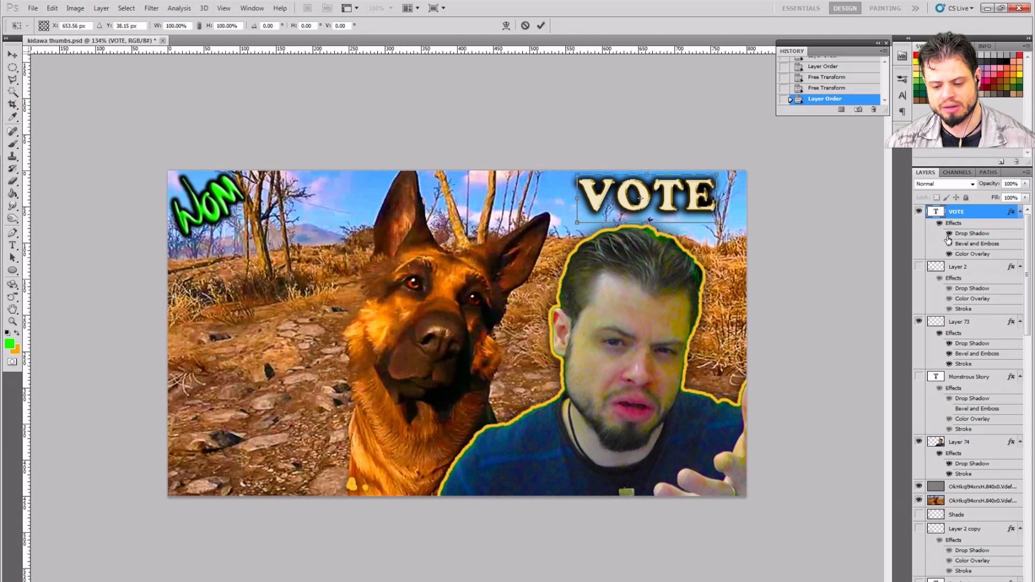
left_click(12, 54)
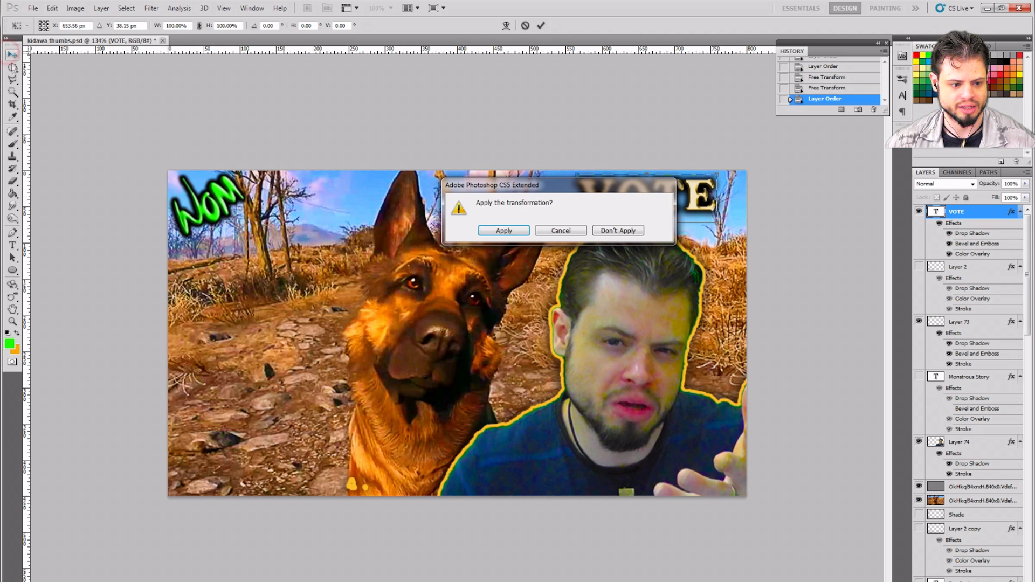
left_click(520, 232)
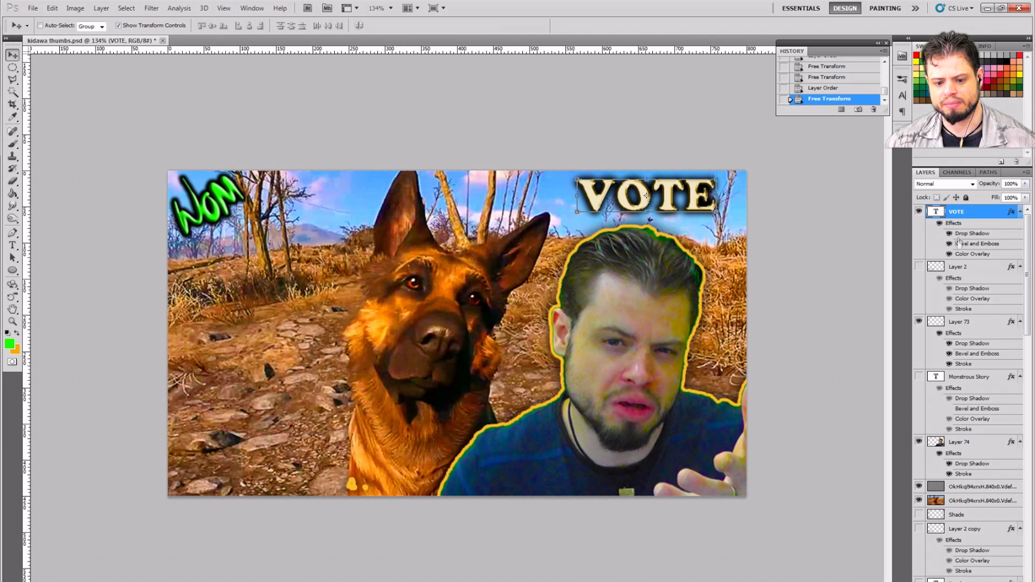
- Compare the VOTE text with and without its Color Overlay, Bevel and Emboss and Drop Shadow effects, leaving all three enabled
left_click(949, 254)
left_click(949, 255)
left_click(949, 254)
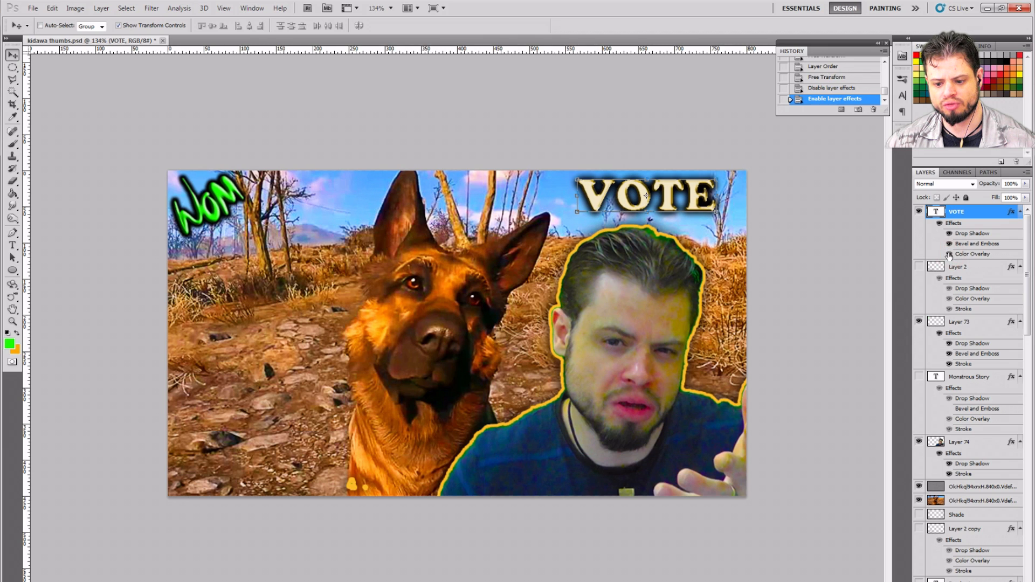
left_click(949, 244)
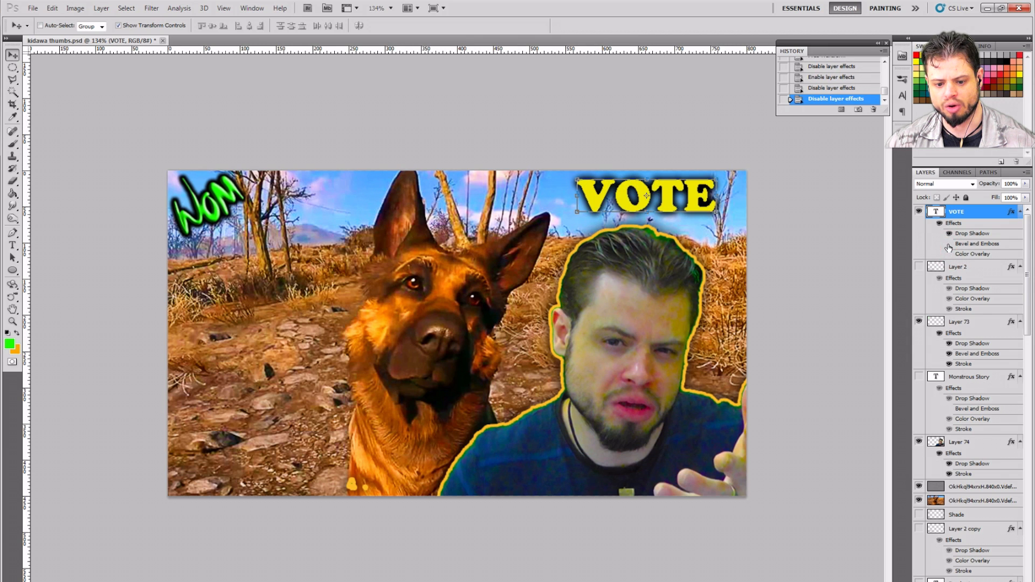
left_click(950, 234)
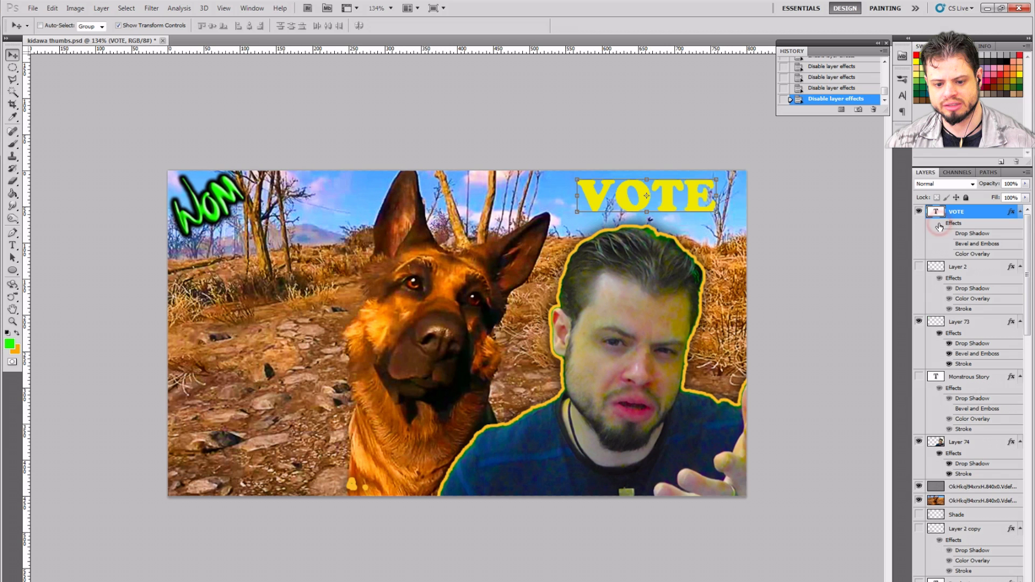
left_click(939, 225)
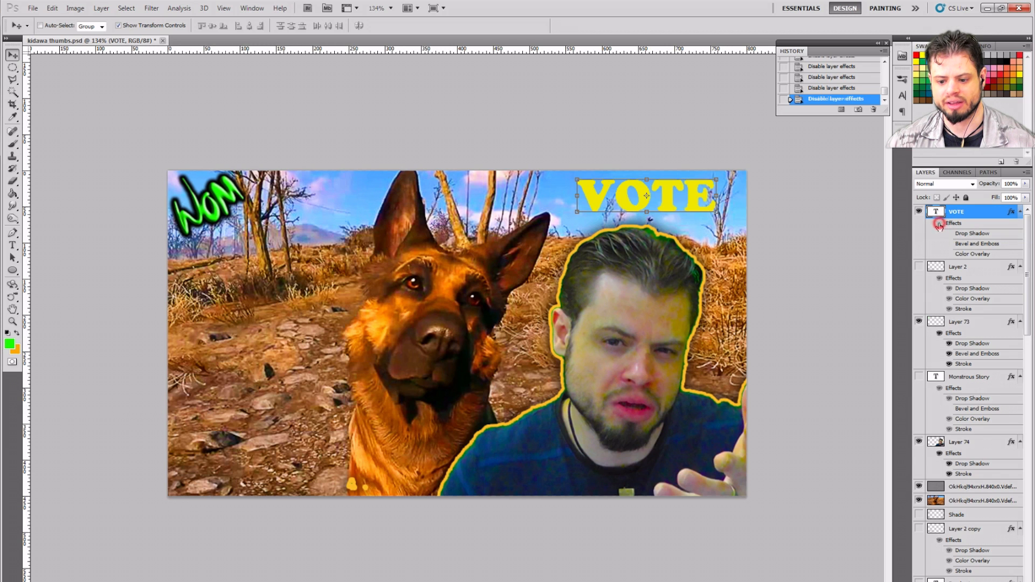
left_click(949, 233)
left_click(950, 244)
left_click(949, 254)
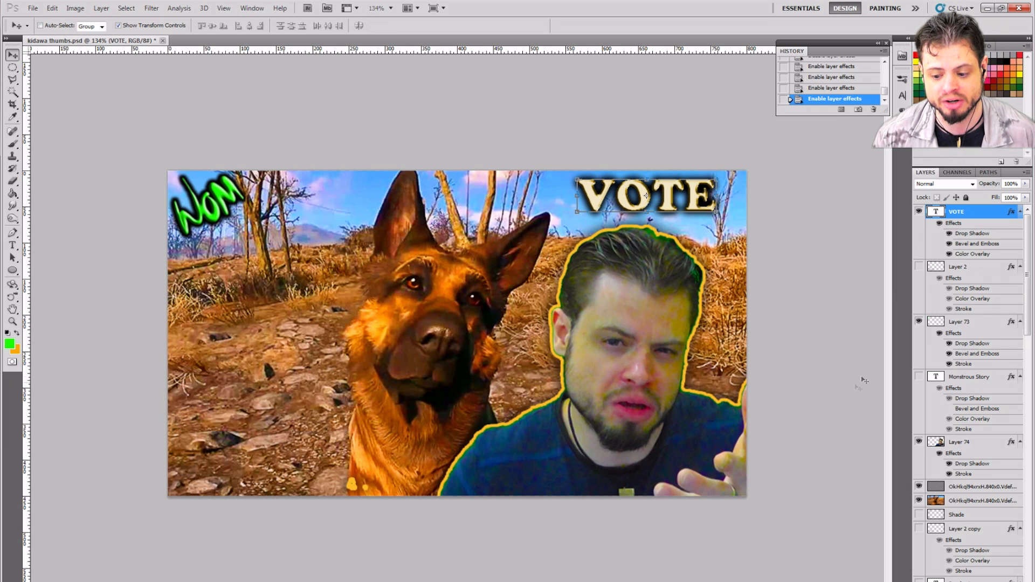
- Compare the picture with and without The Kidawa Show logo on Layer 2, leave it hidden, and select Layer 73
left_click(960, 267)
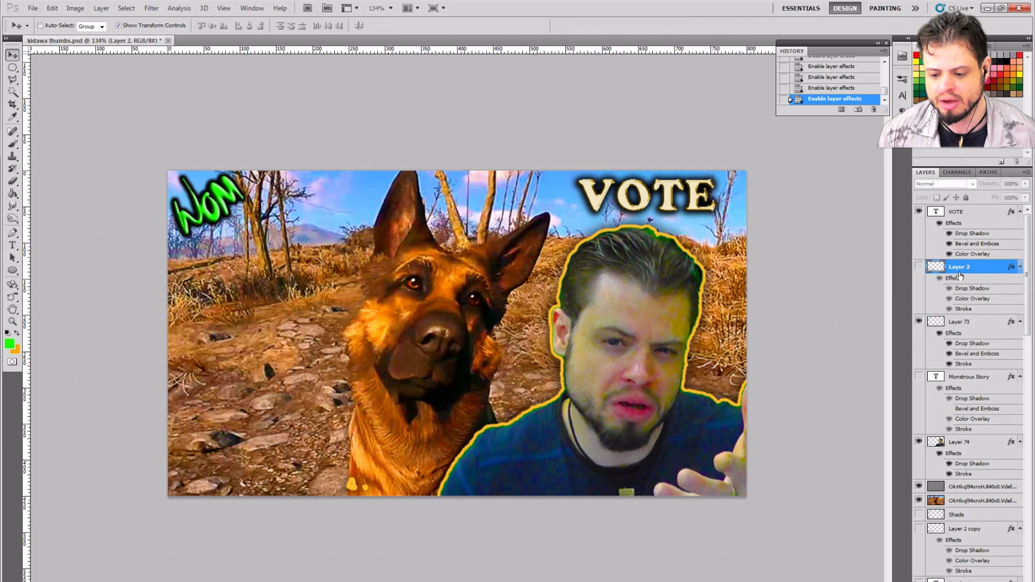
left_click(918, 267)
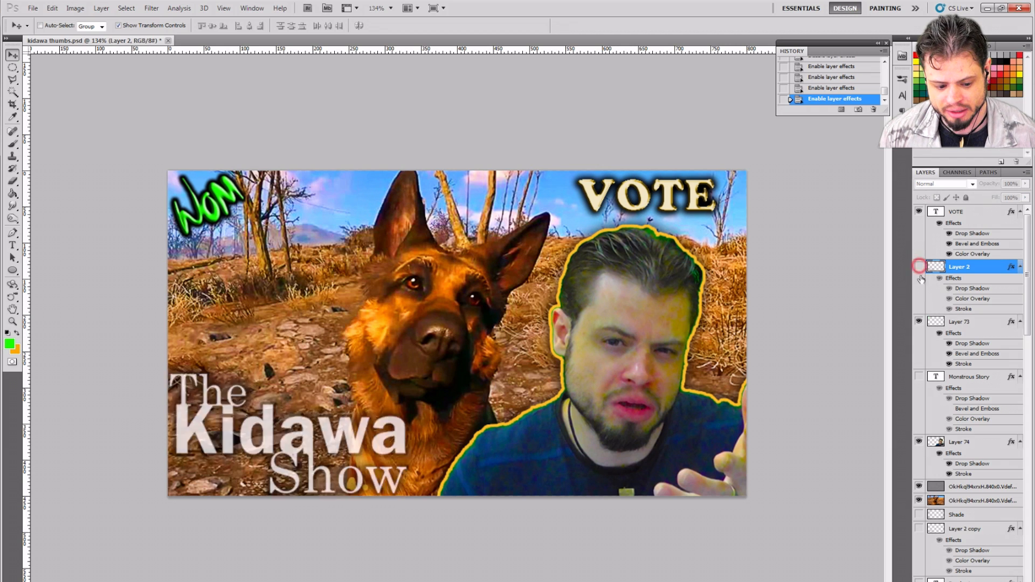
left_click(919, 266)
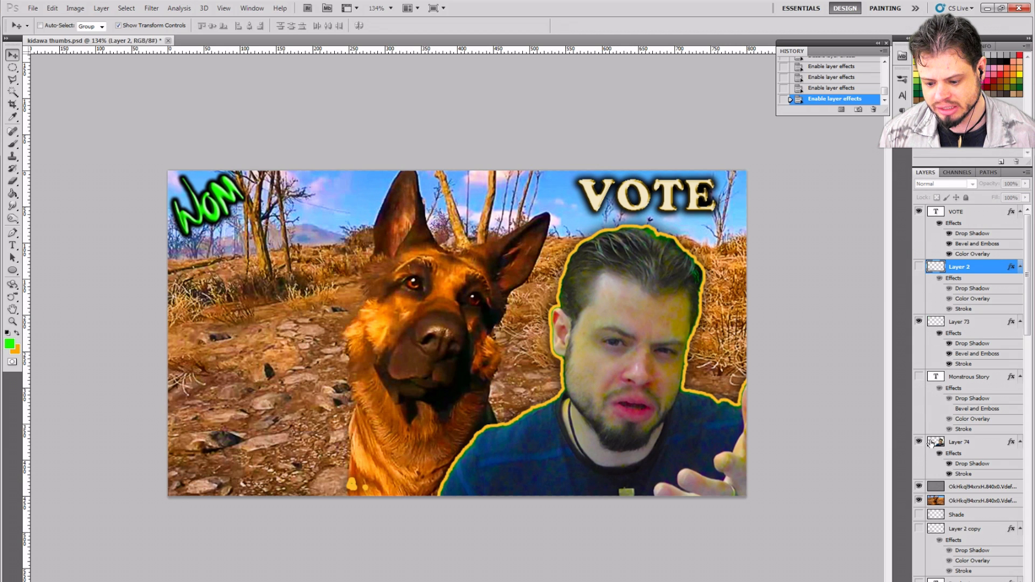
left_click(955, 323)
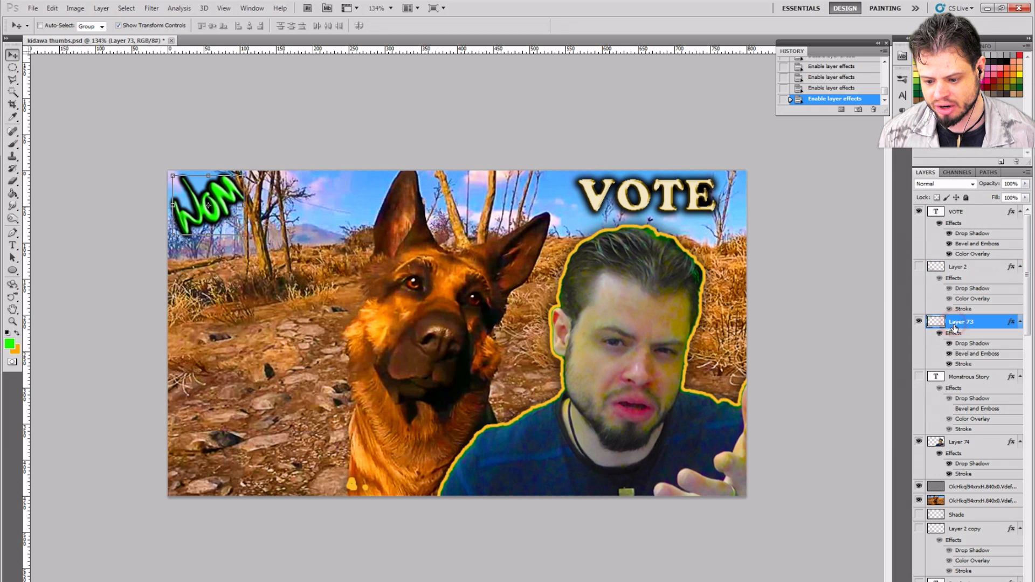
- Move the Shade layer above the VOTE layer at the top of the stack and make it visible
scroll(956, 329, "down", 2)
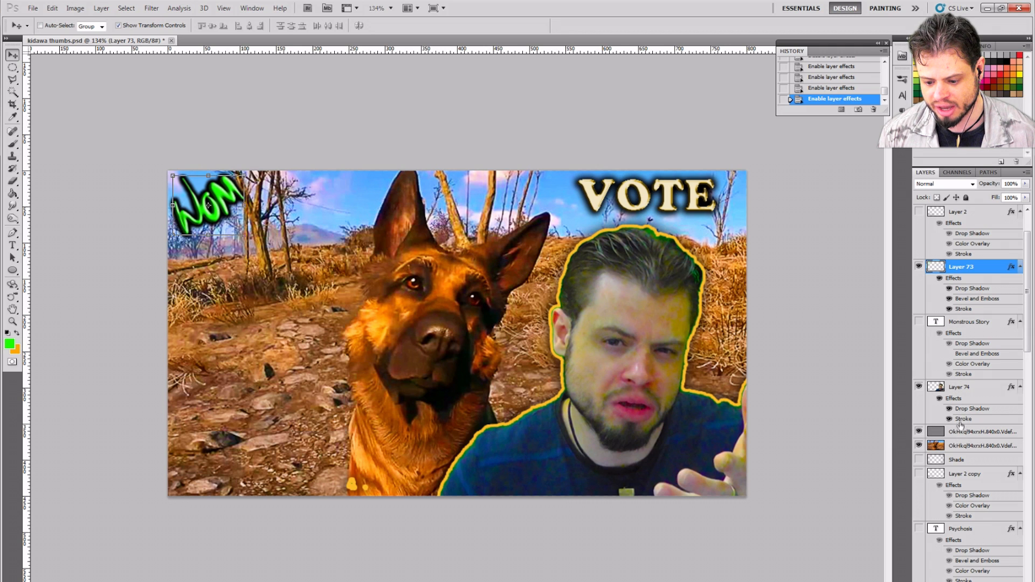
left_click_drag(957, 459, 939, 219)
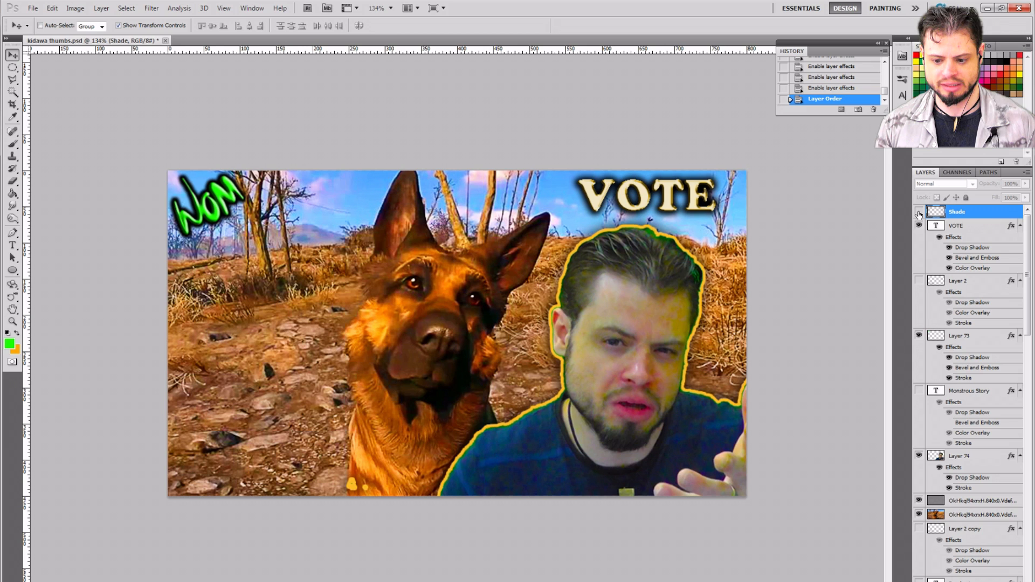
left_click(919, 214)
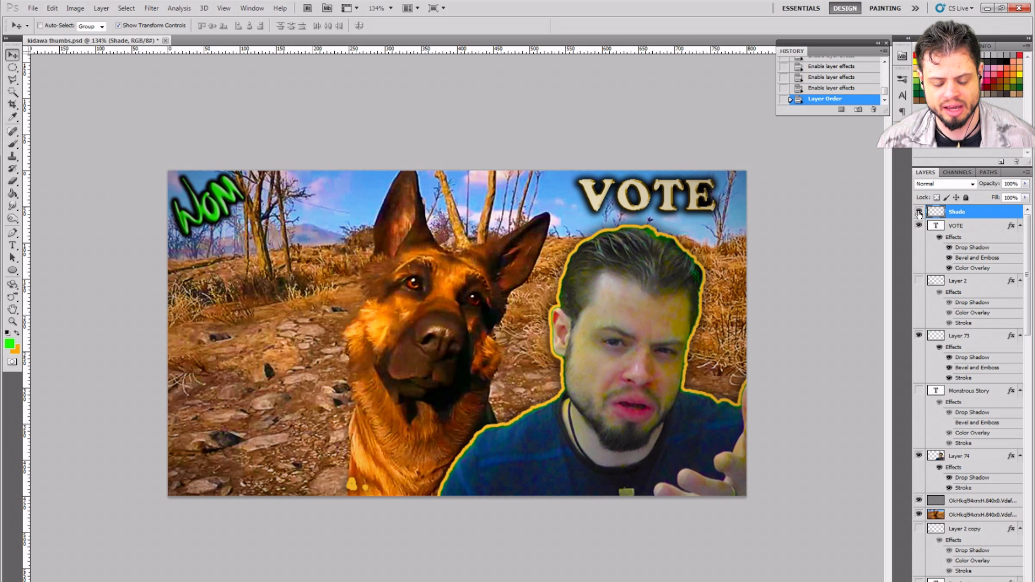
- Compare the picture with and without the Shade layer's darkened edges, and leave both the Shade and VOTE layers hidden
left_click(918, 214)
left_click(918, 214)
left_click(919, 213)
left_click(919, 214)
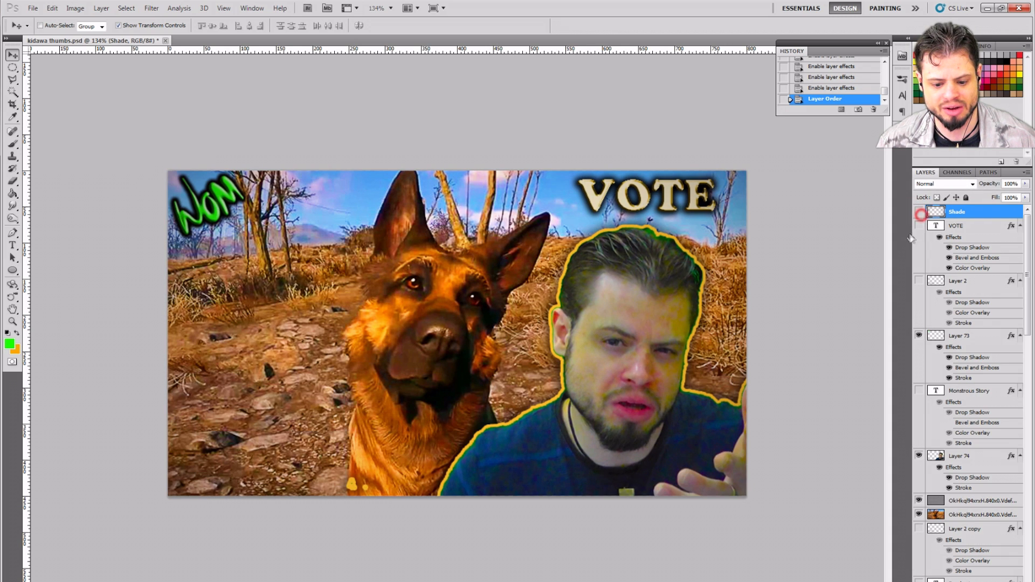
left_click(919, 213)
left_click(919, 213)
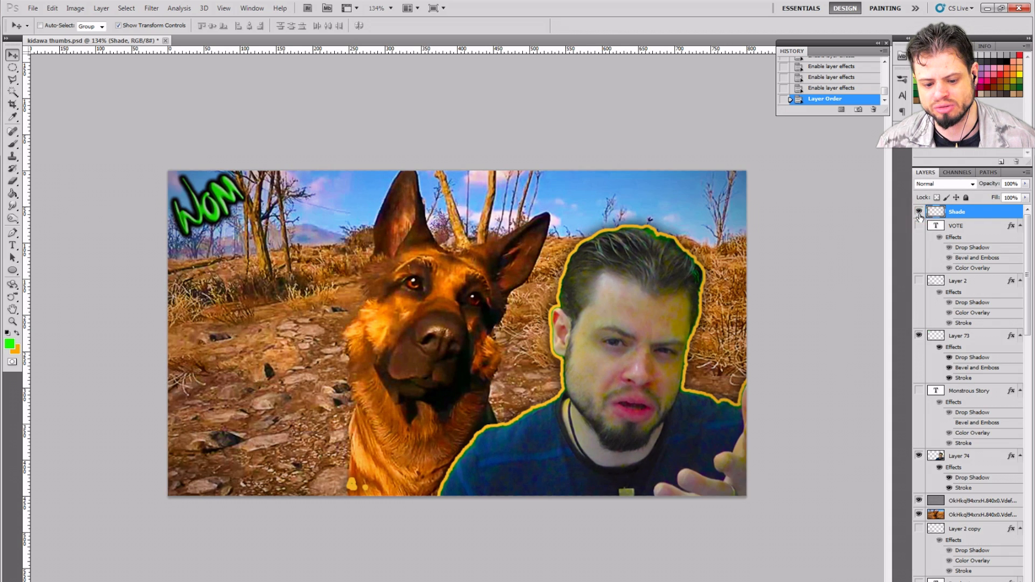
left_click(919, 214)
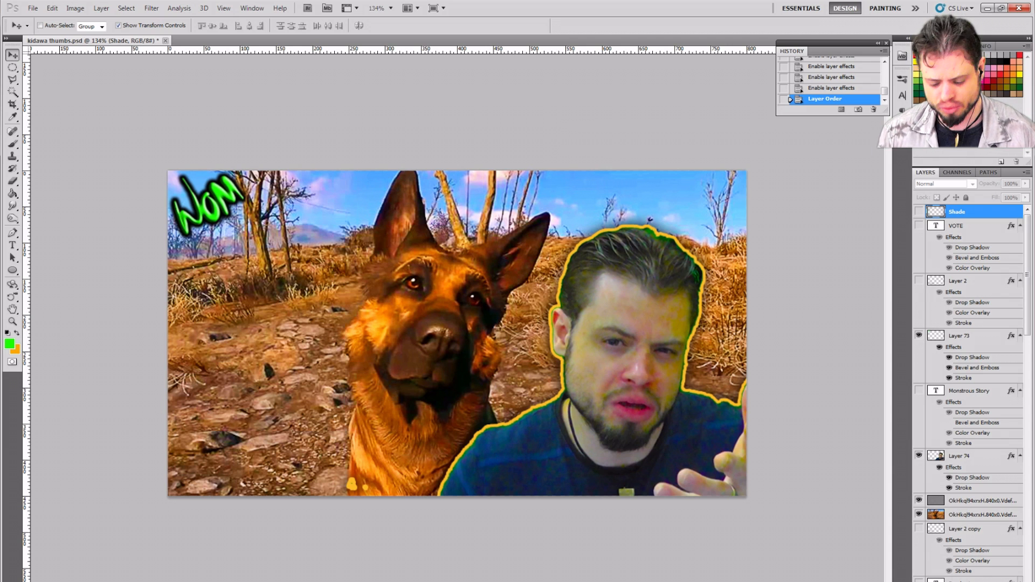
- Create a new layer above Shade and fill it with black #000000 using the Paint Bucket
key("ctrl+shift+alt+n")
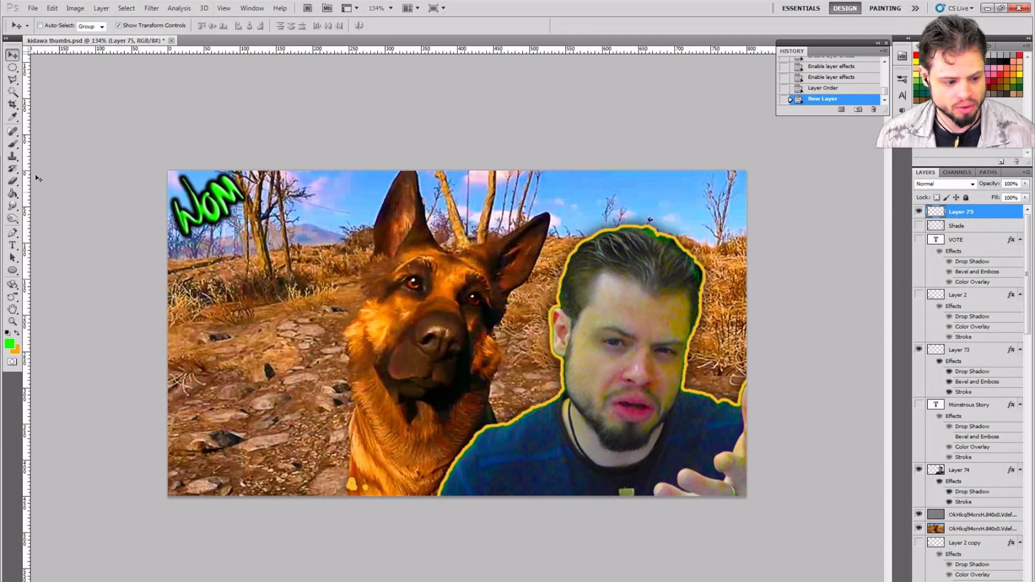
left_click(14, 194)
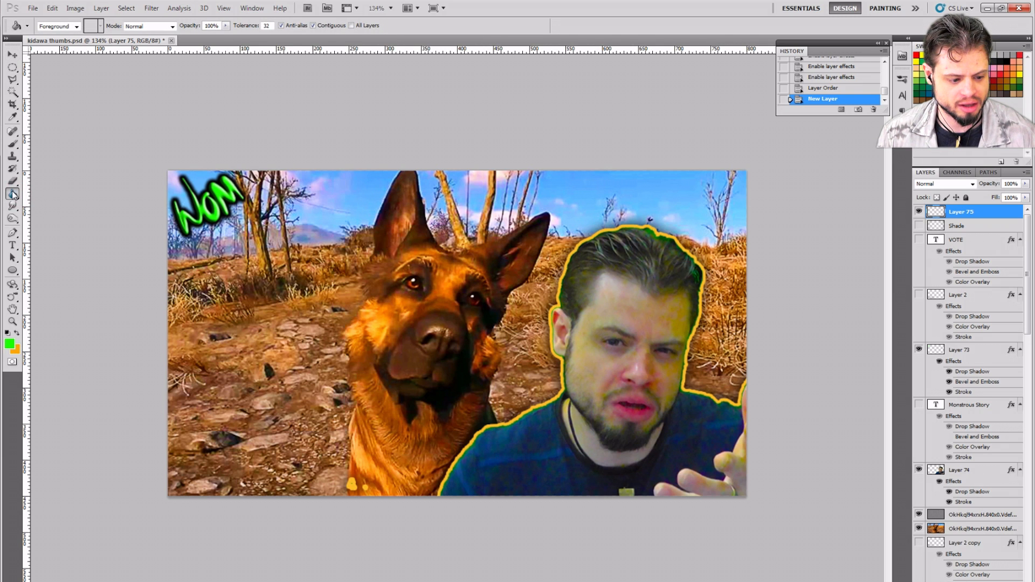
key("x")
left_click(10, 345)
left_click(43, 142)
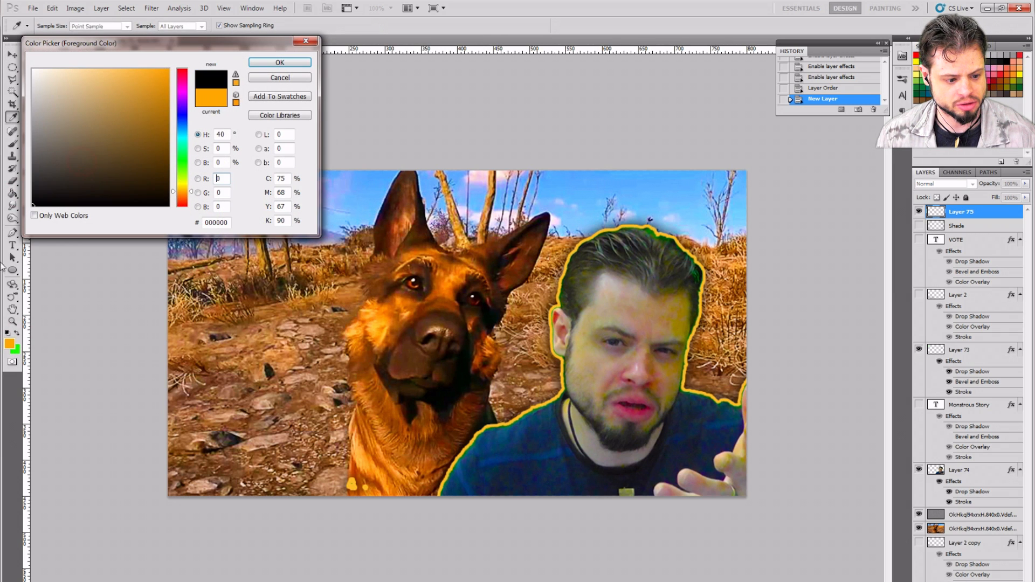
left_click(277, 62)
left_click(354, 360)
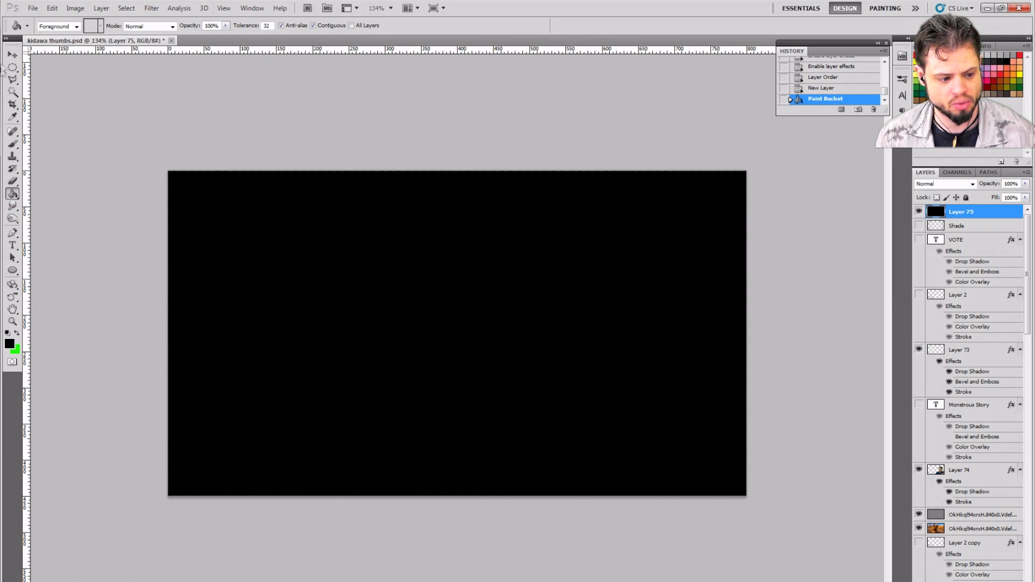
- Clear the centre of the black layer with a rectangular marquee feathered 50 px and drawn just inside the picture's edges
left_click(12, 55)
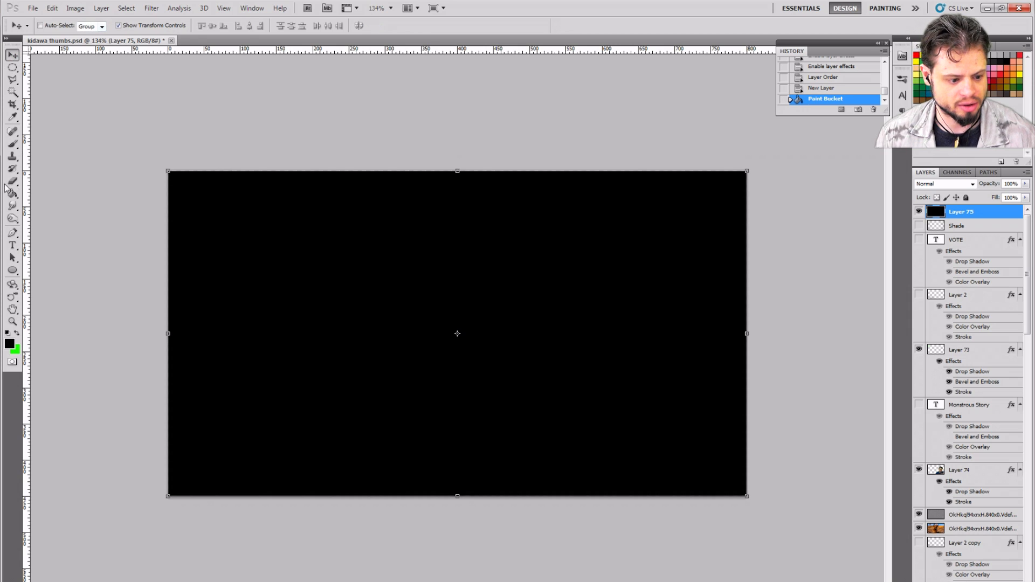
left_click(13, 68)
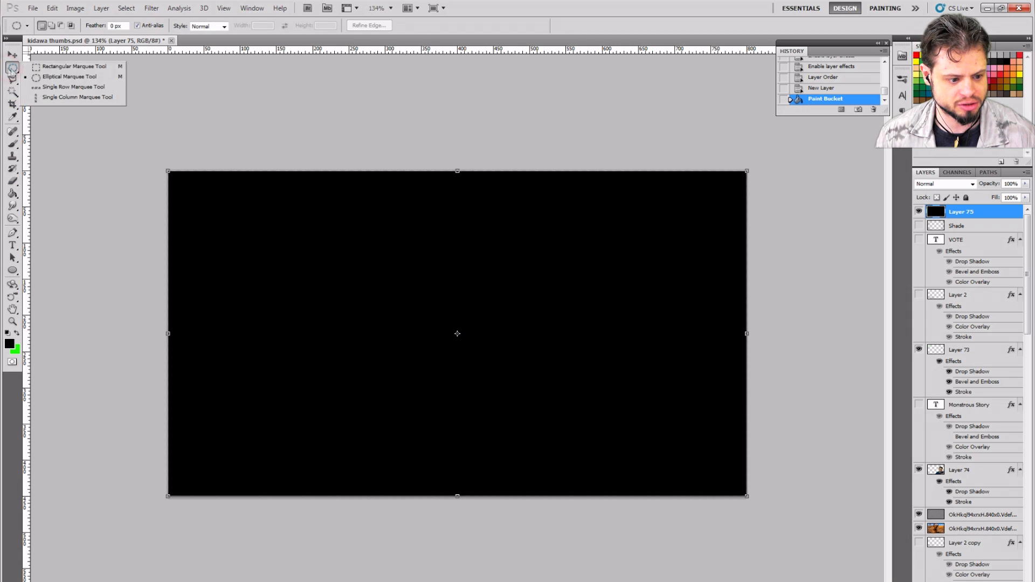
left_click(49, 68)
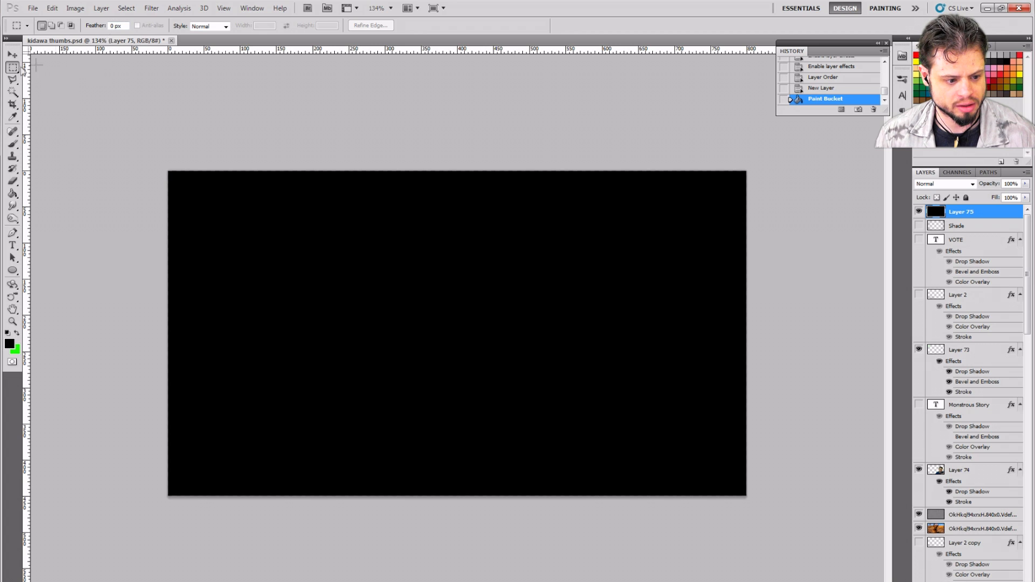
left_click(117, 25)
type("50")
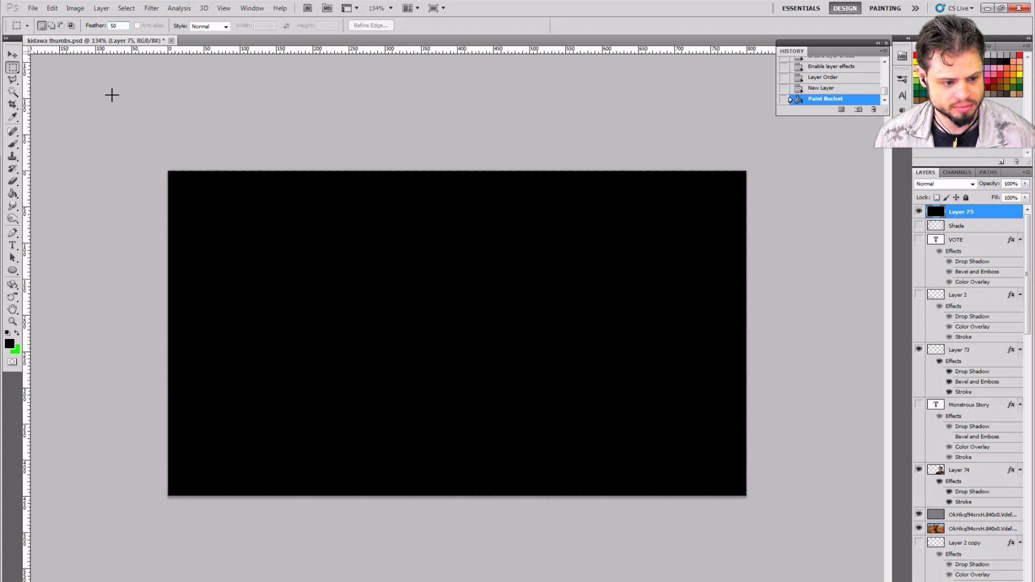
key("Return")
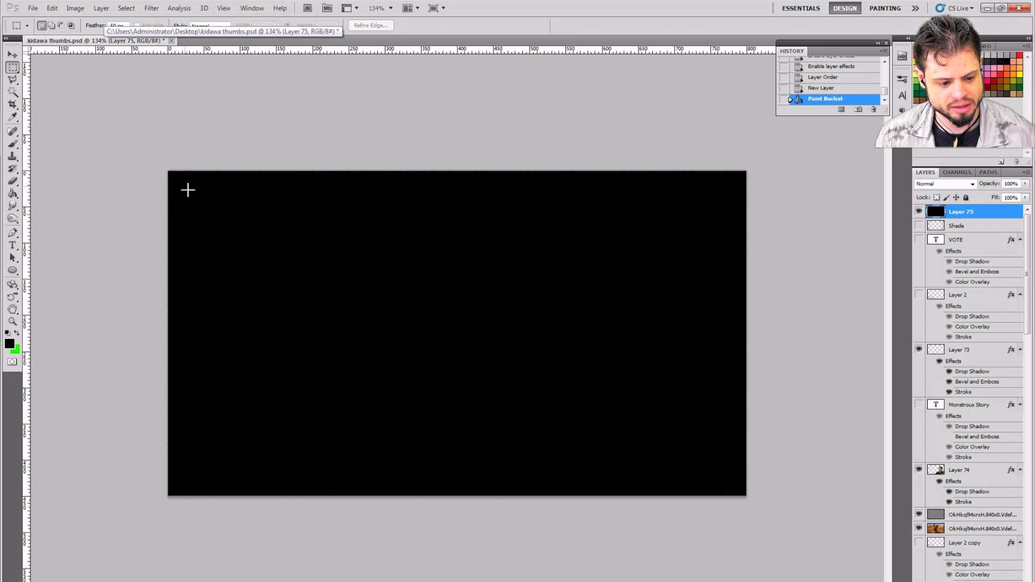
left_click_drag(187, 190, 724, 475)
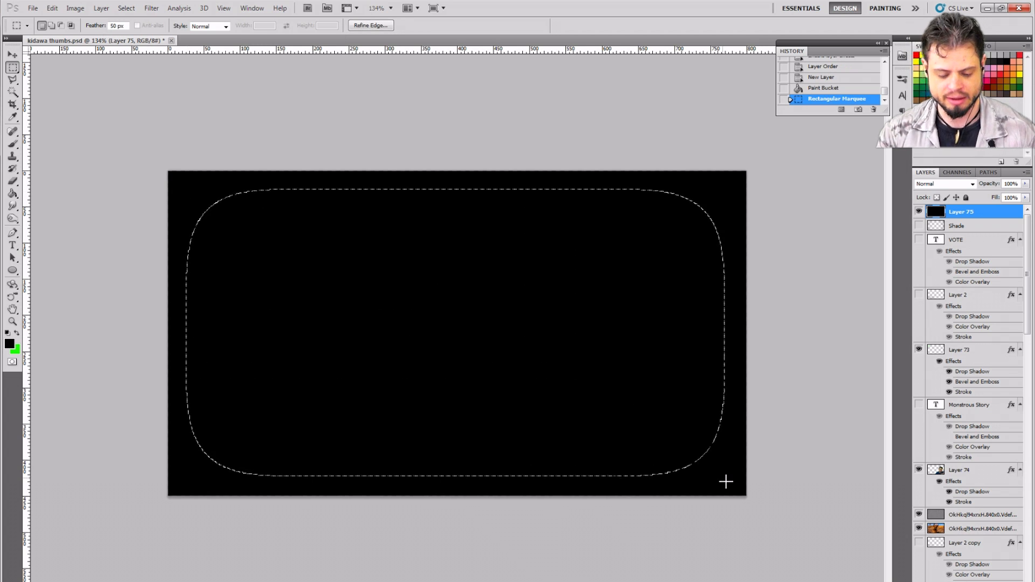
key("Delete")
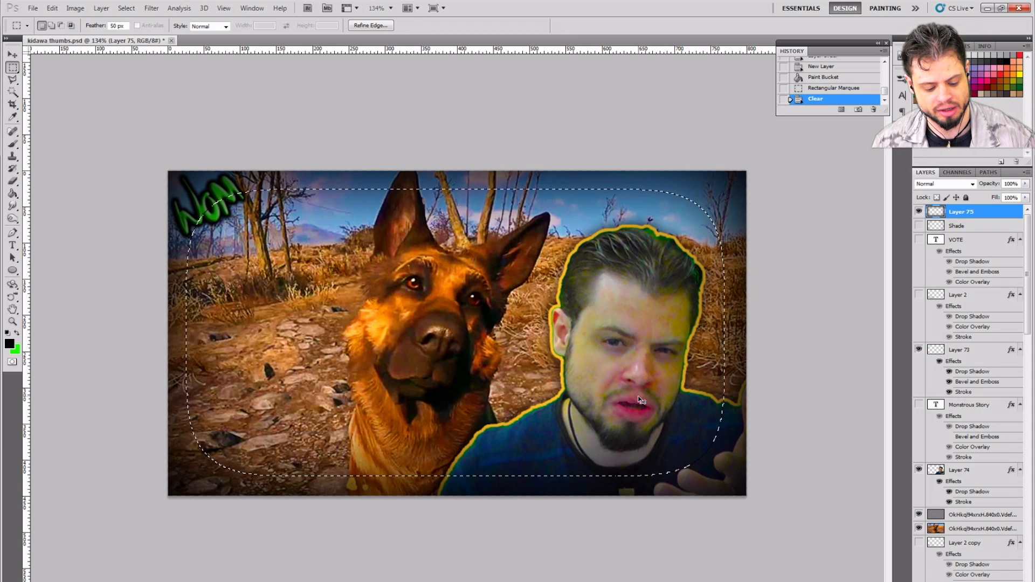
- Drop the marquee selection, try a lower opacity on the black edge layer and return it to 100%
key("ctrl+d")
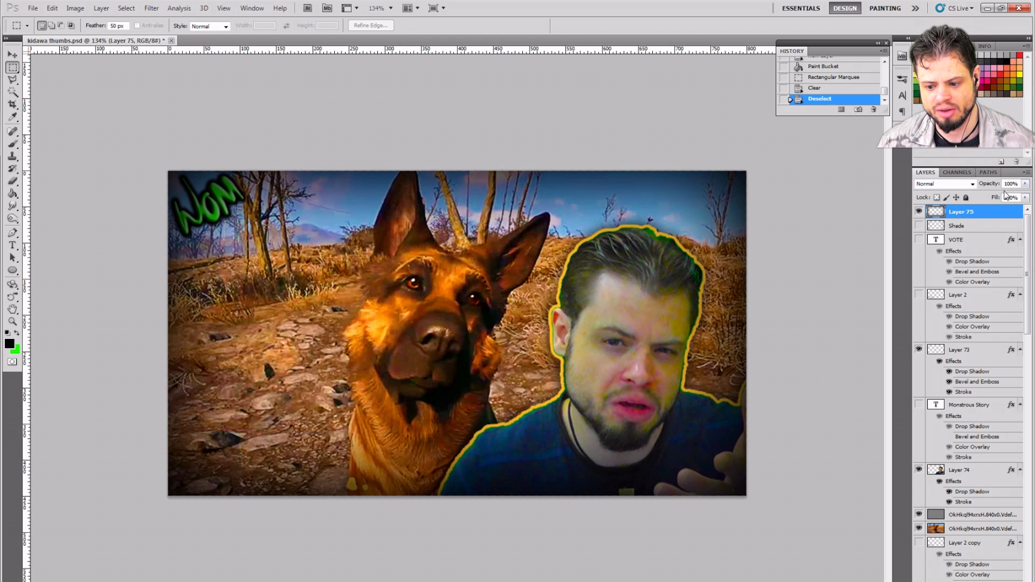
left_click(1025, 184)
left_click_drag(1011, 196, 976, 197)
key("0")
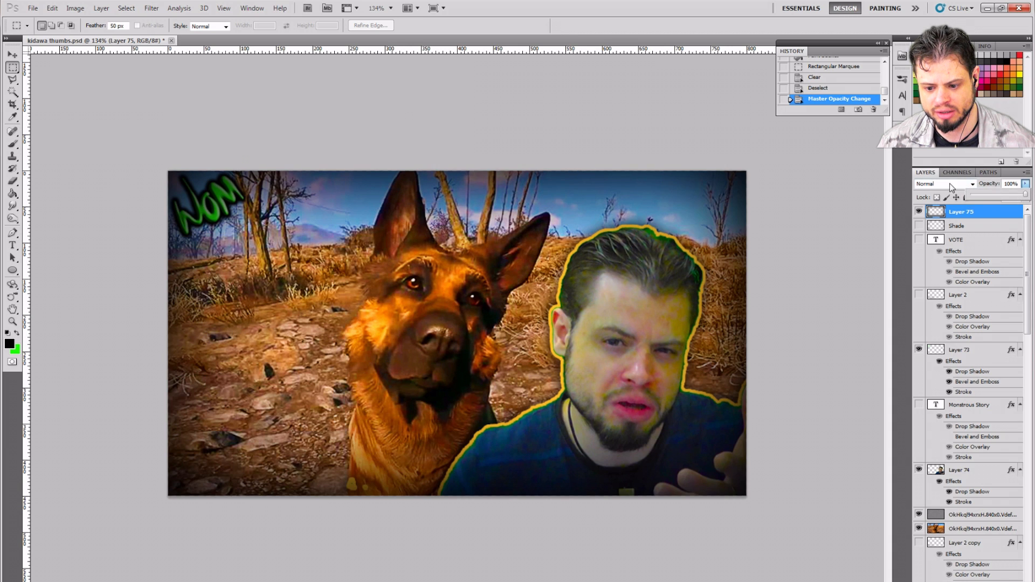
- Try out the blend modes on the black edge layer one after another as far as Hue, and go back to Difference
left_click(950, 184)
key("Down")
key("Down")
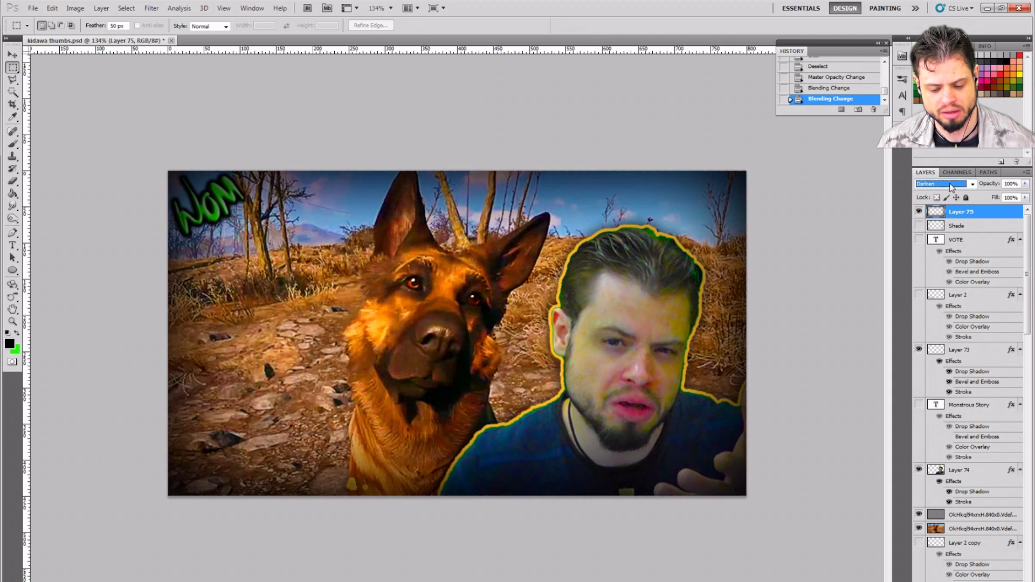
key("Down")
key("Down")
key("Down")
key("Down")
key("Down")
key("Down")
key("Down")
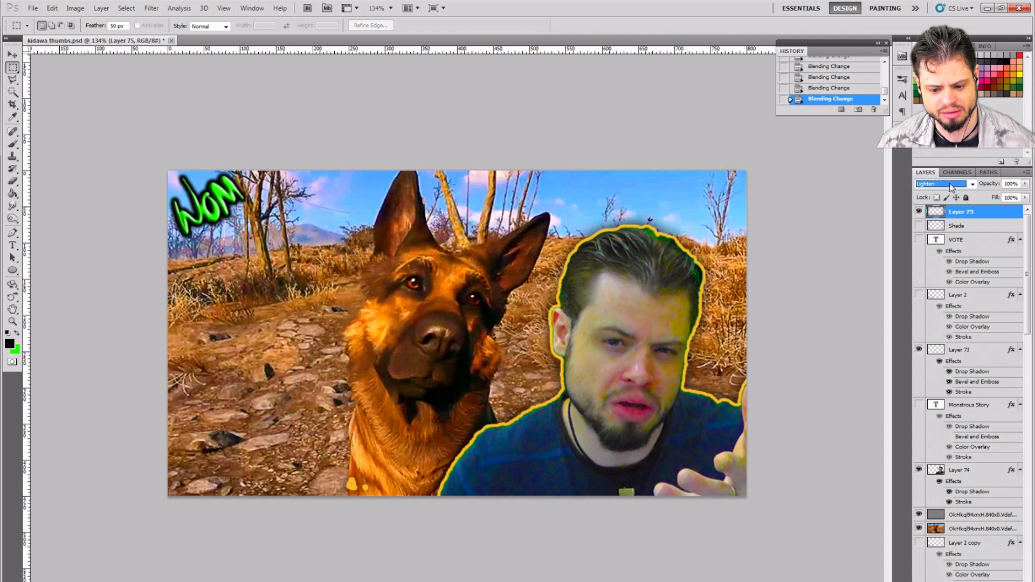
key("Down")
key("Down")
key("Down")
key("Down")
key("Down")
key("Down")
key("Down")
key("Down")
key("Down")
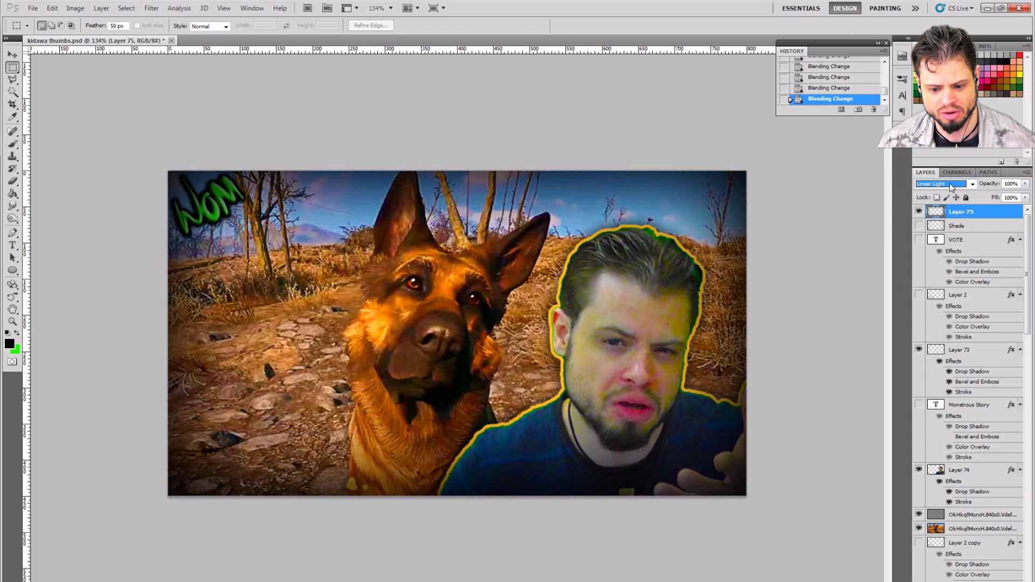
key("Down")
key("Down")
key("Down")
key("Down")
key("Down")
key("Down")
key("Down")
key("Down")
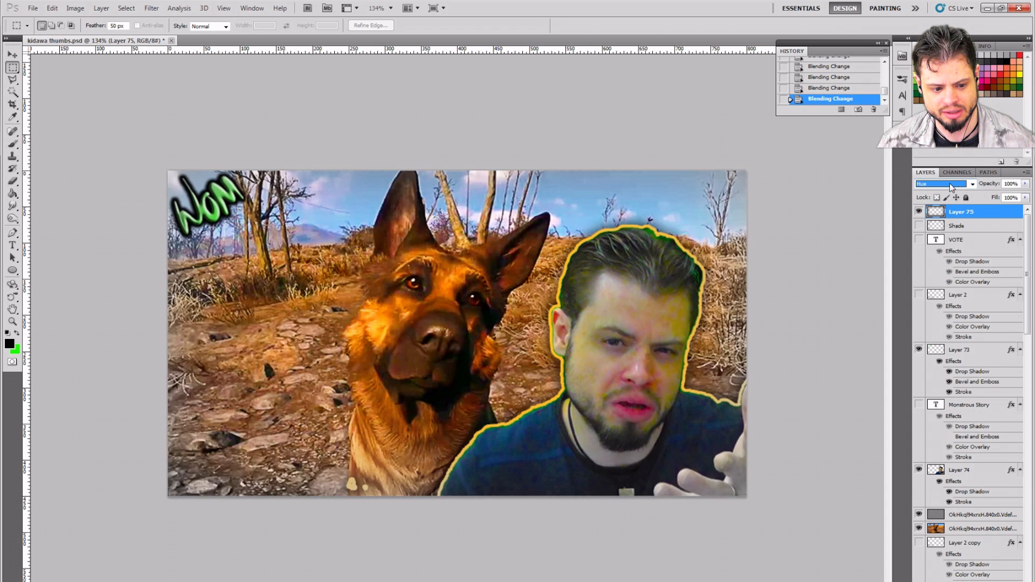
key("Up")
key("Up")
key("Up")
key("Up")
key("Up")
key("Up")
key("Up")
key("Up")
key("Up")
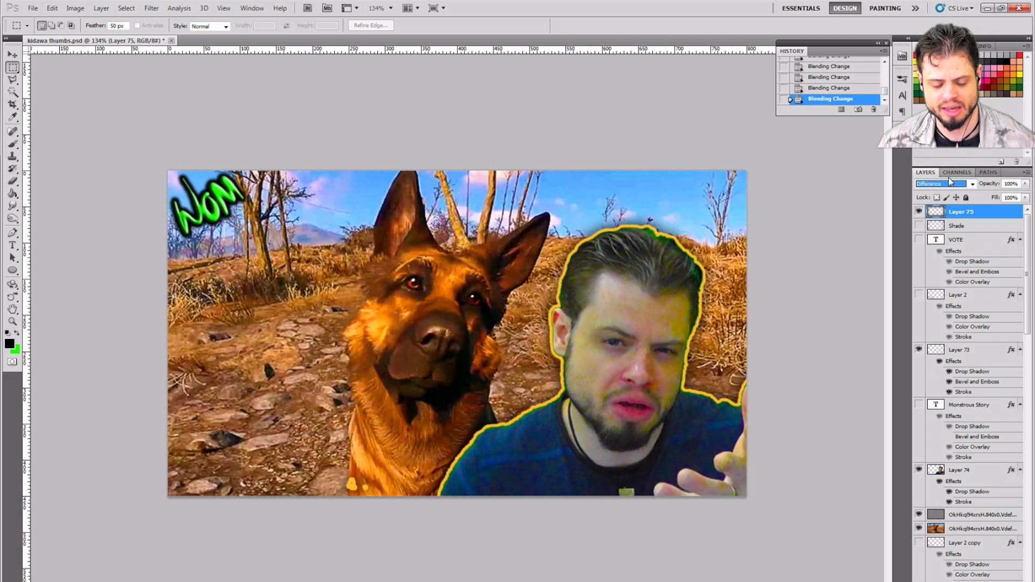
- Hide the black edge layer and the green WOM logo layer, leaving the dog picture and the outlined portrait
left_click(919, 212)
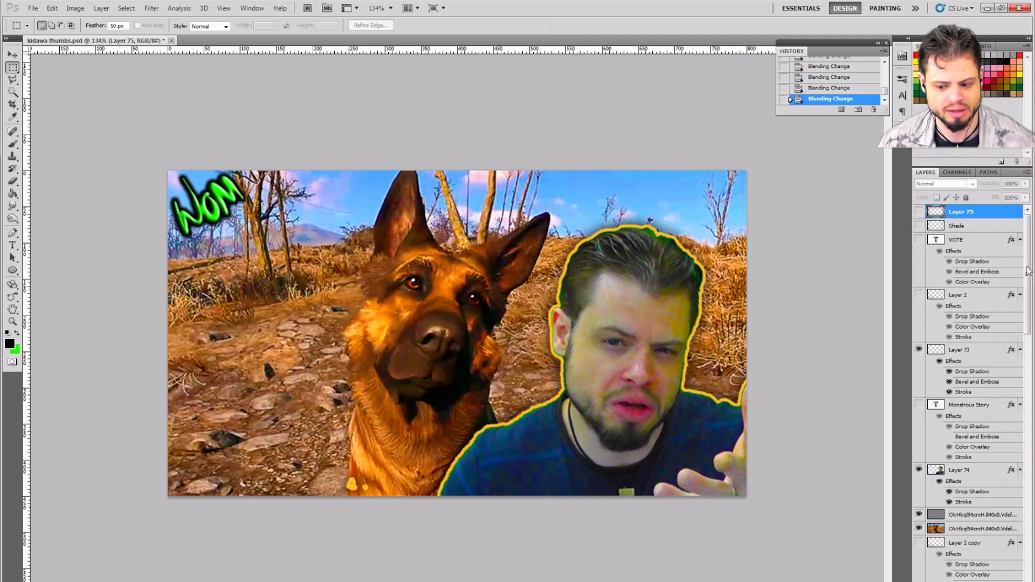
left_click(33, 8)
key("Escape")
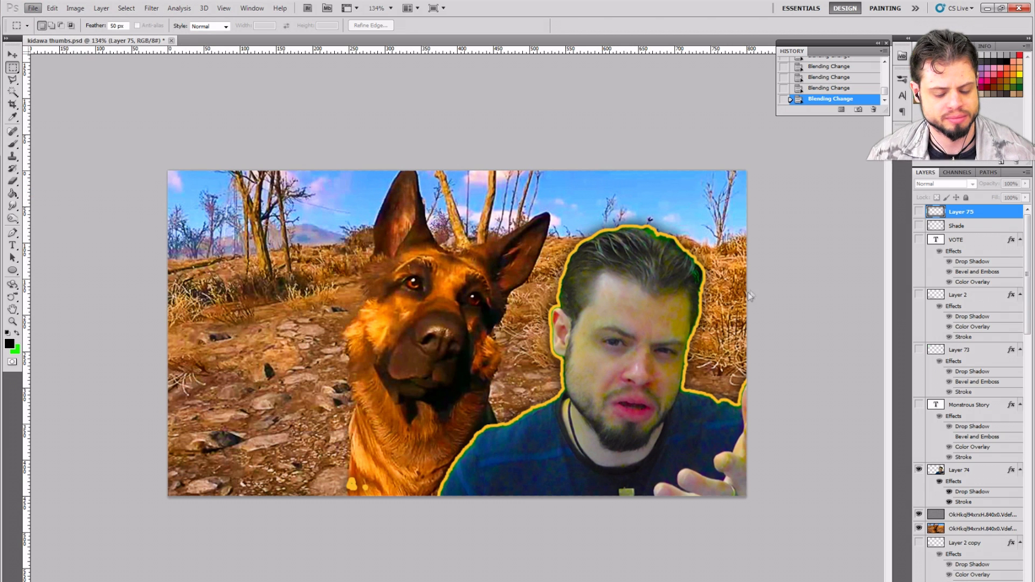
- Review the Save for Web & Devices export of the thumbnail as a JPEG at Maximum quality, and close it without saving
key("ctrl+alt+shift+s")
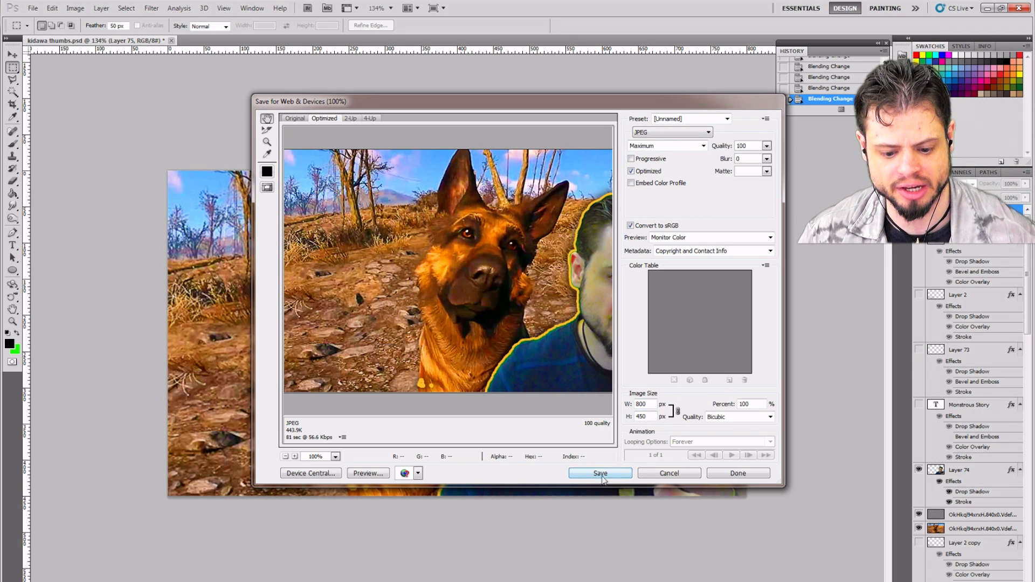
left_click(686, 474)
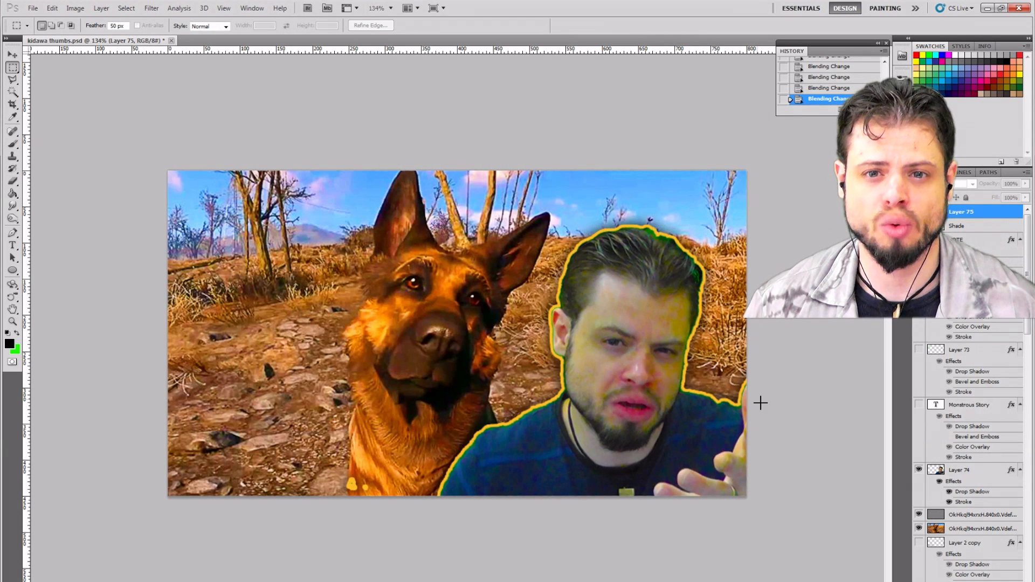